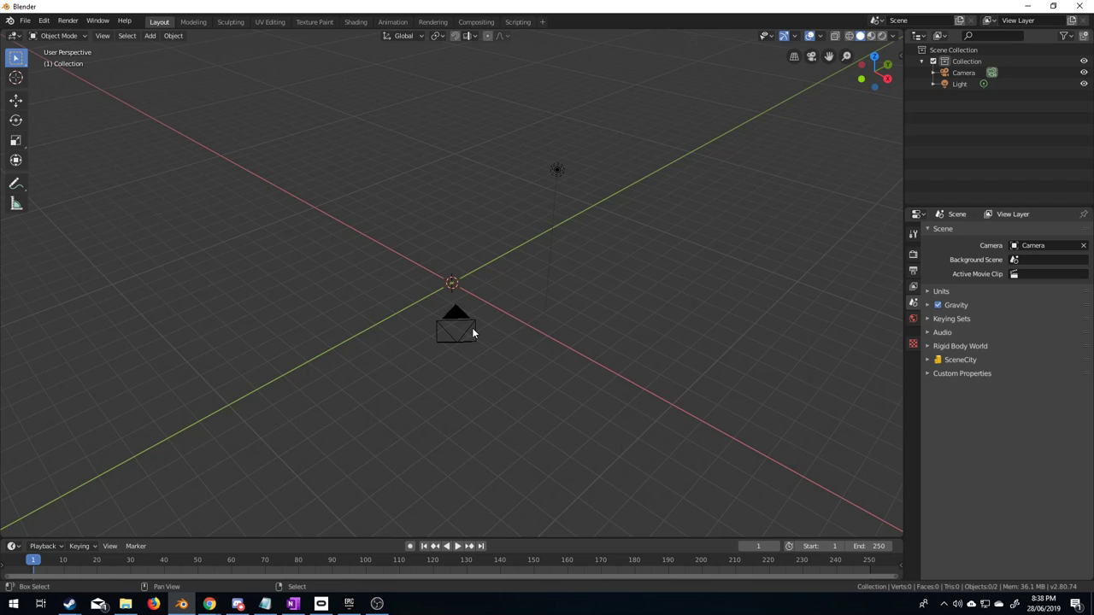
Add a circle mesh at the origin.
key("shift+a")
mouse_move(472, 329)
left_click(526, 351)
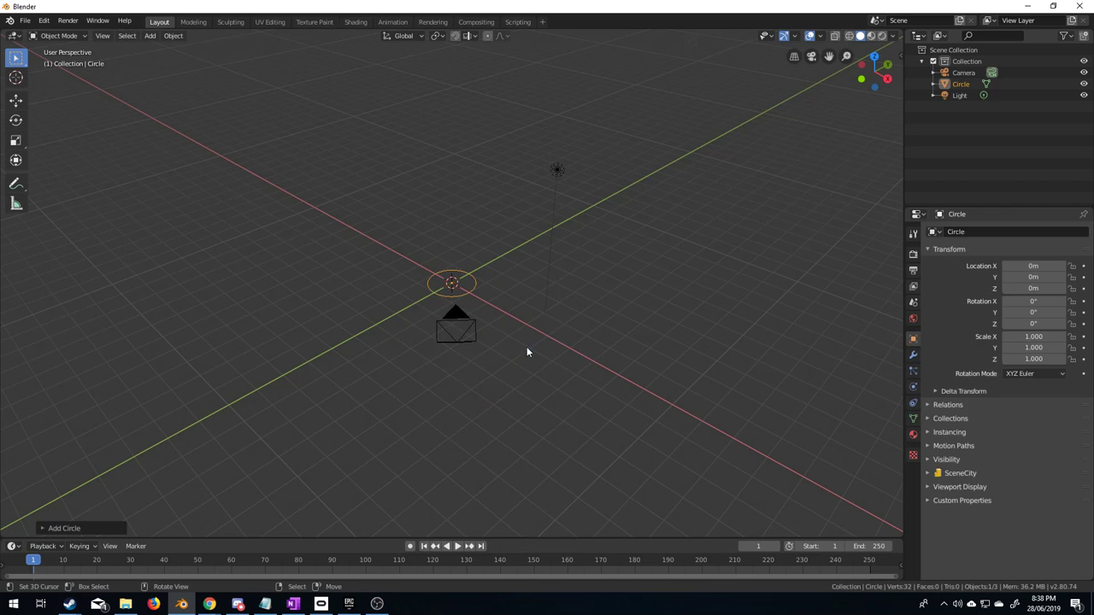
In Edit Mode, scale the circle by 3.5 and fill it with a face.
key("Tab")
key("KP_4")
key("KP_4")
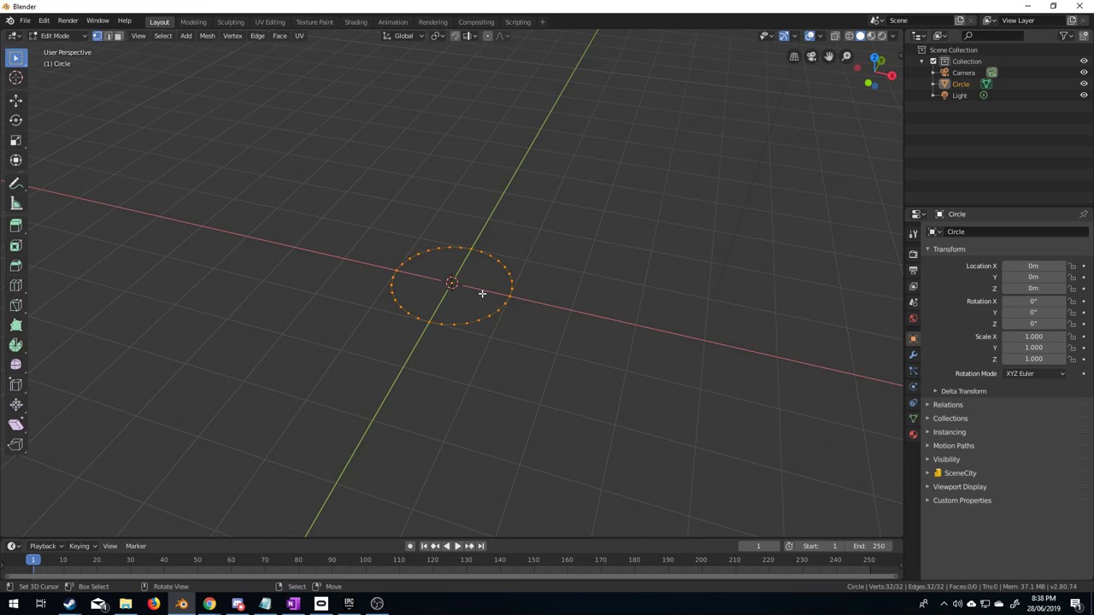
type("s3.5")
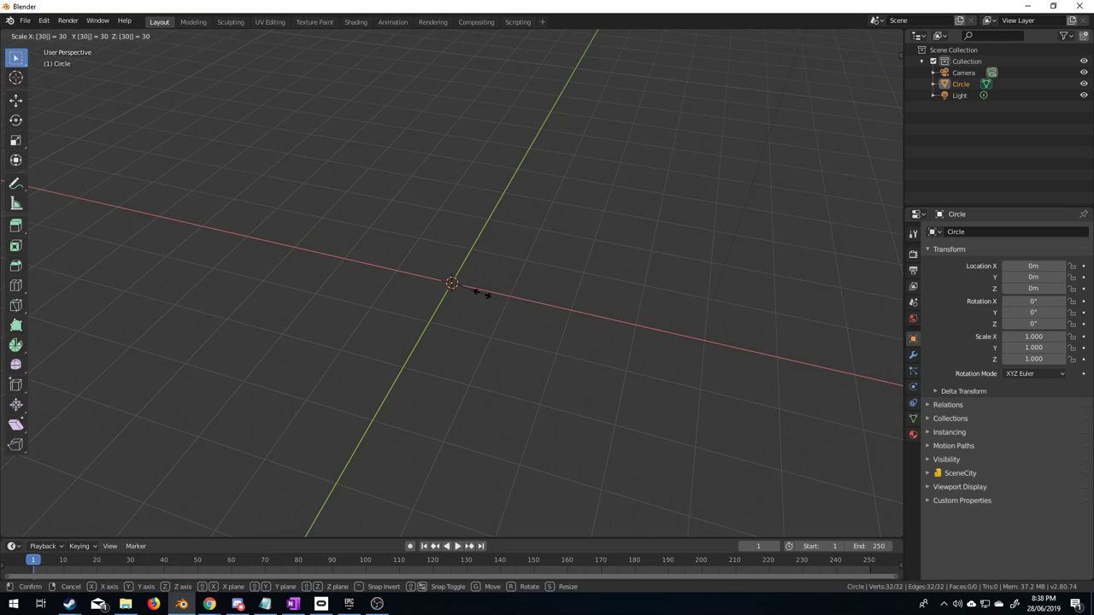
key("Return")
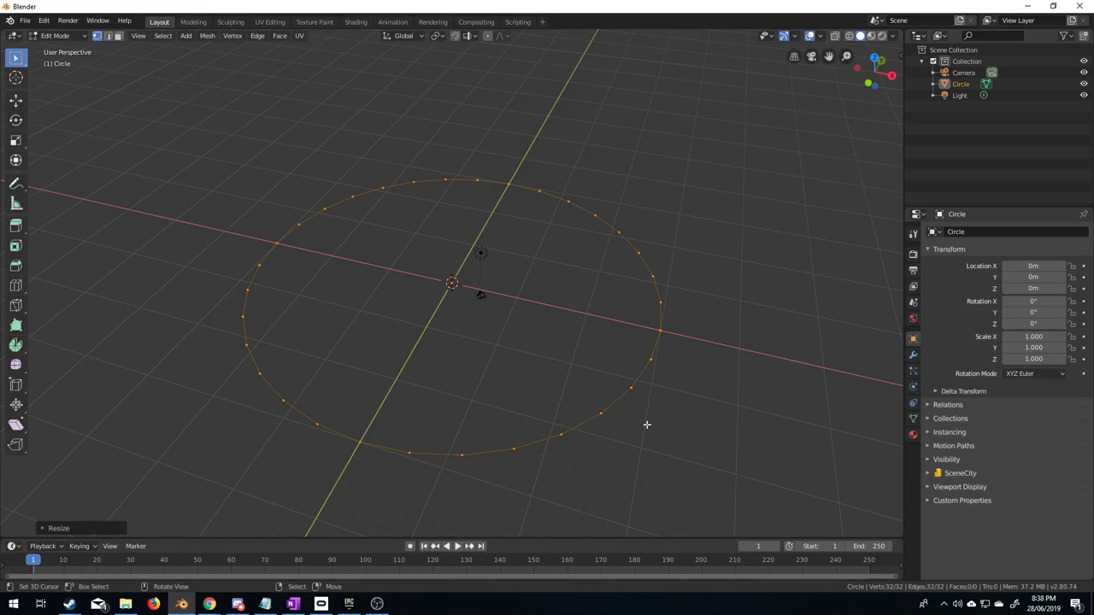
key("f")
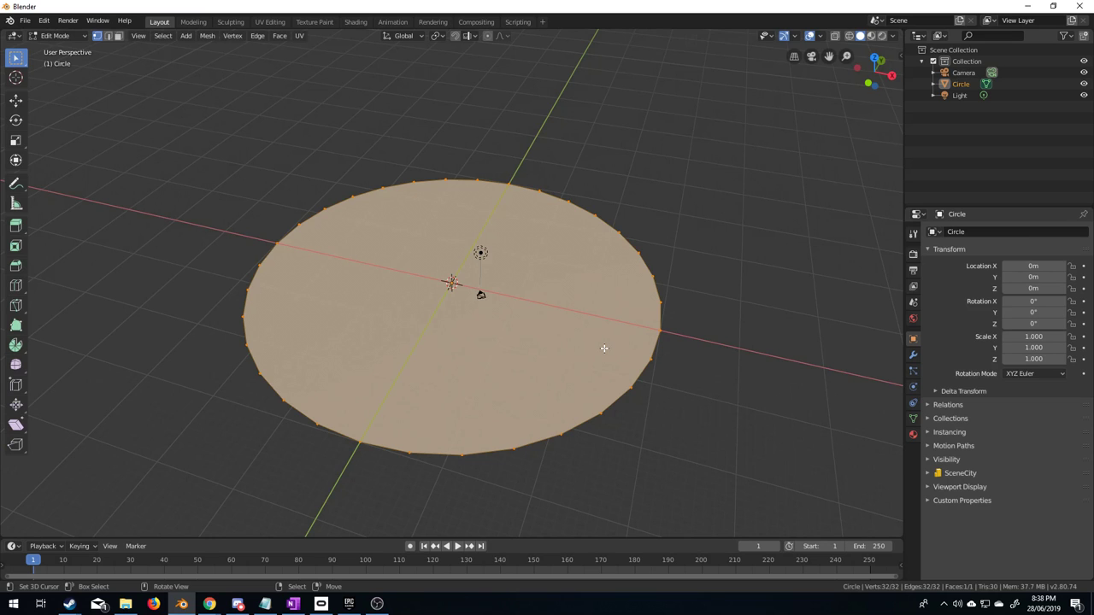
Extrude the disc face upward into a short cylinder and switch to face select mode.
key("e")
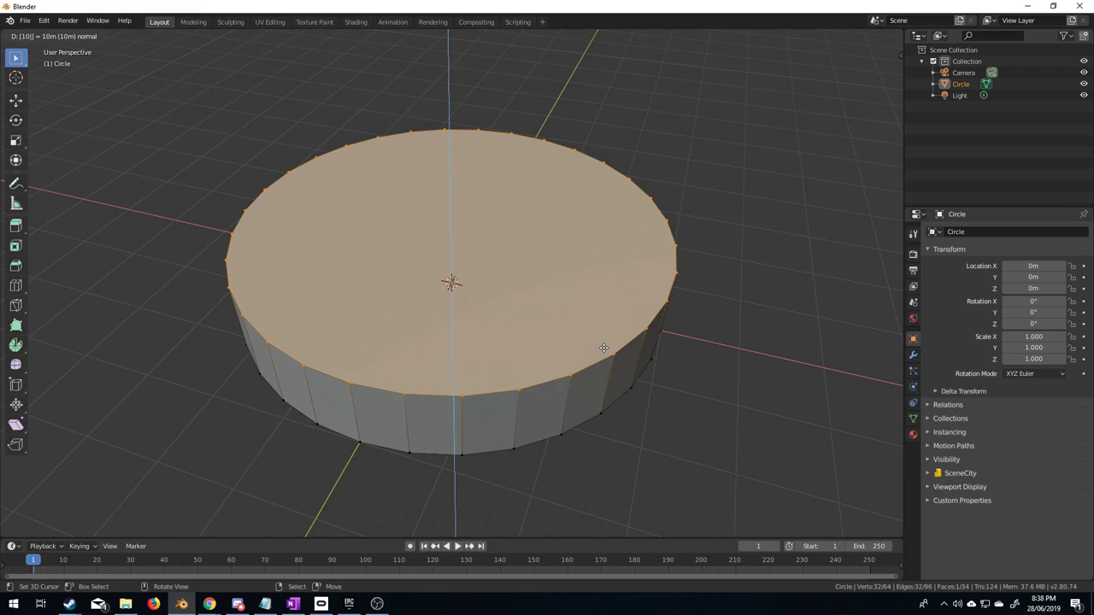
left_click(604, 347)
scroll(584, 383, "down", 3)
middle_click_drag(583, 384, 499, 335, "alt")
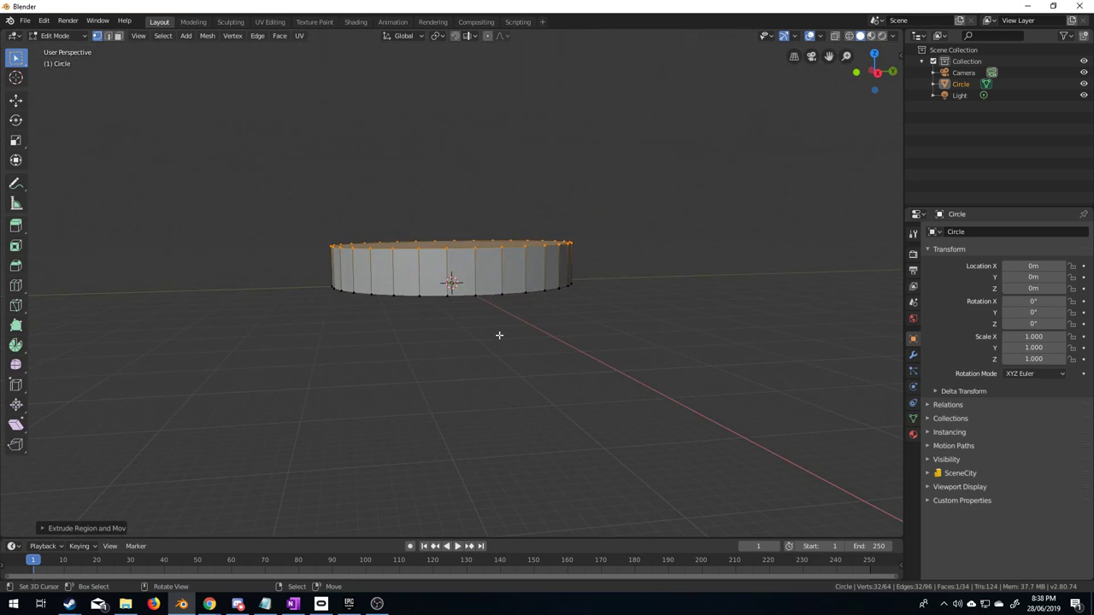
scroll(499, 335, "up", 1)
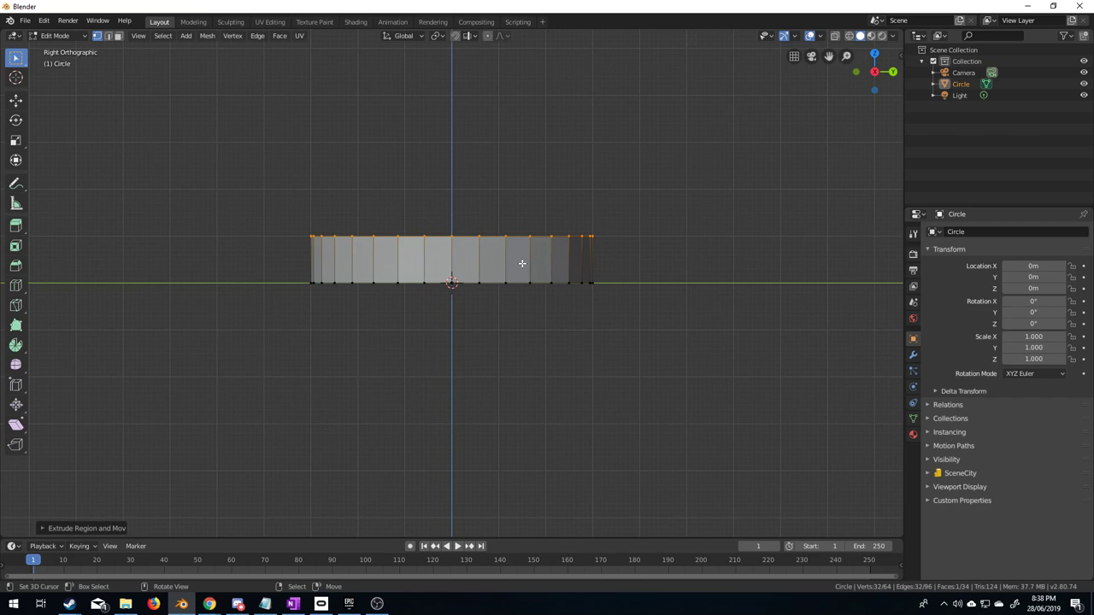
key("KP_7")
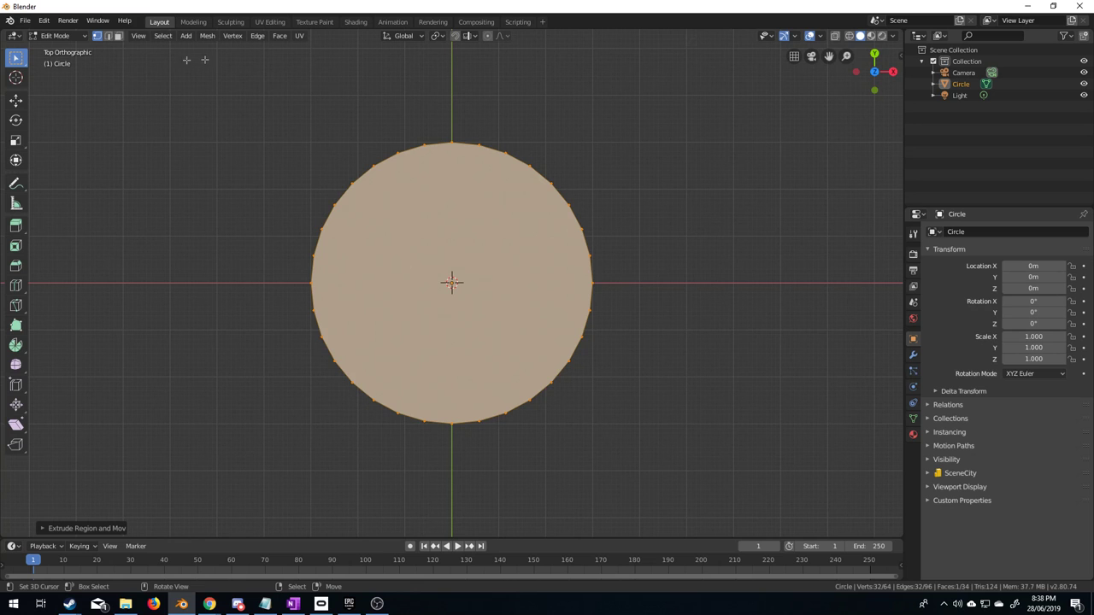
left_click(118, 36)
mouse_move(389, 331)
middle_mouse_down()
mouse_move(402, 367)
mouse_move(389, 332)
middle_mouse_up()
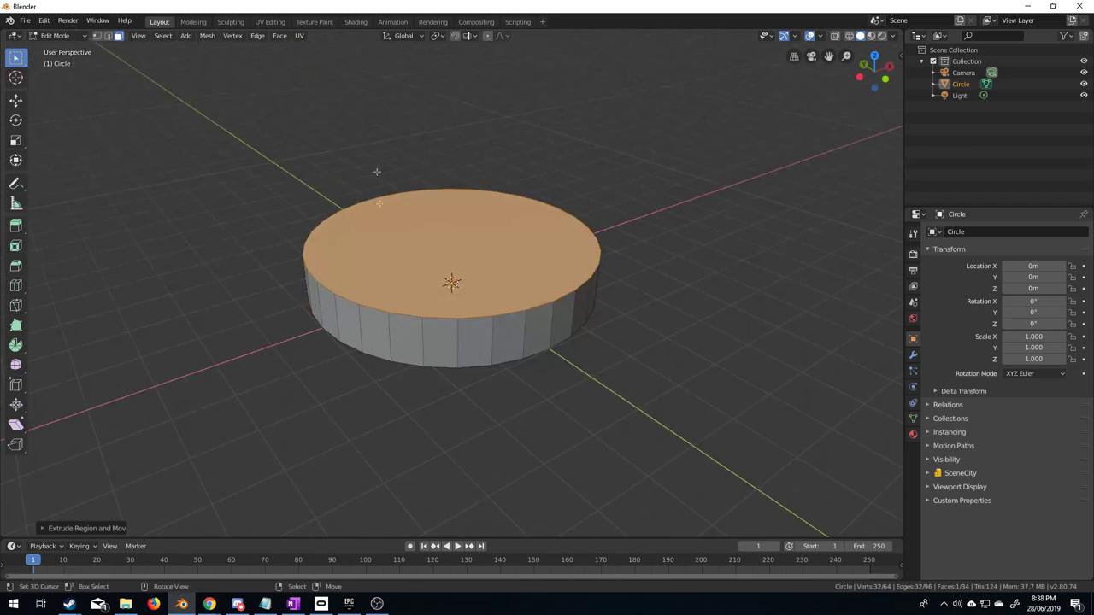
Extrude the side face loop in place and scale it outward about 1.077, keeping height unchanged.
left_click(389, 332, "alt")
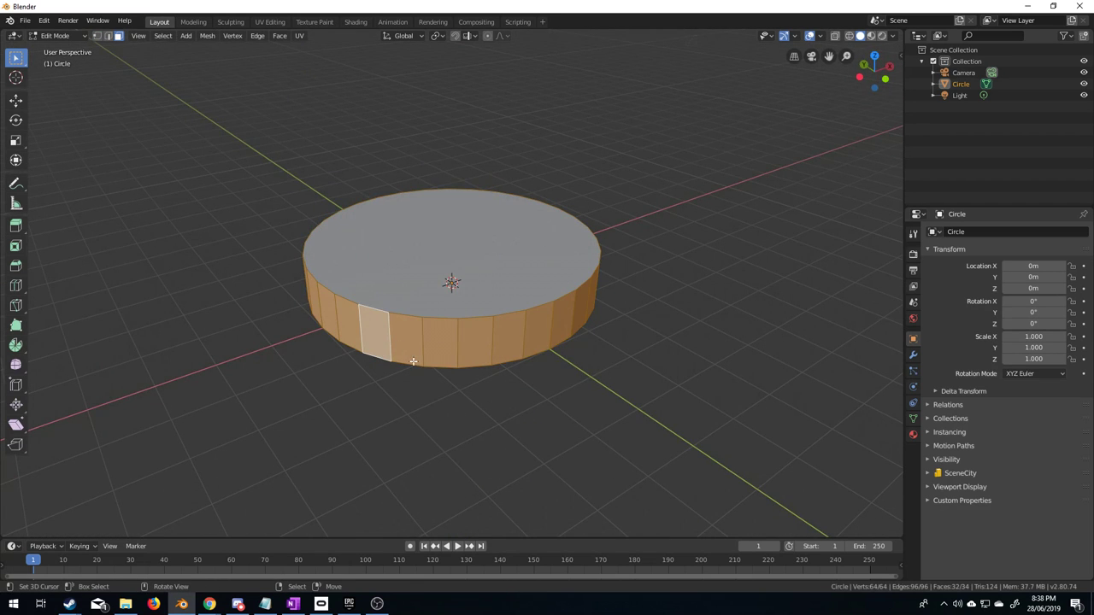
key("KP_7")
scroll(429, 364, "up", 2)
middle_click_drag(430, 364, 456, 359, "shift")
scroll(328, 342, "up", 2)
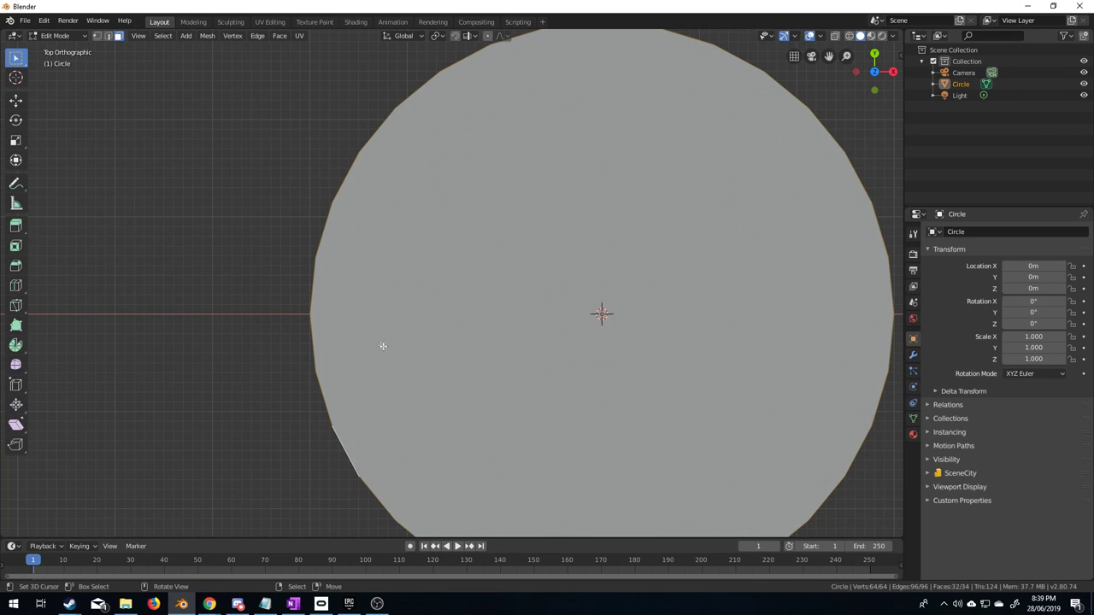
key("e")
key("s")
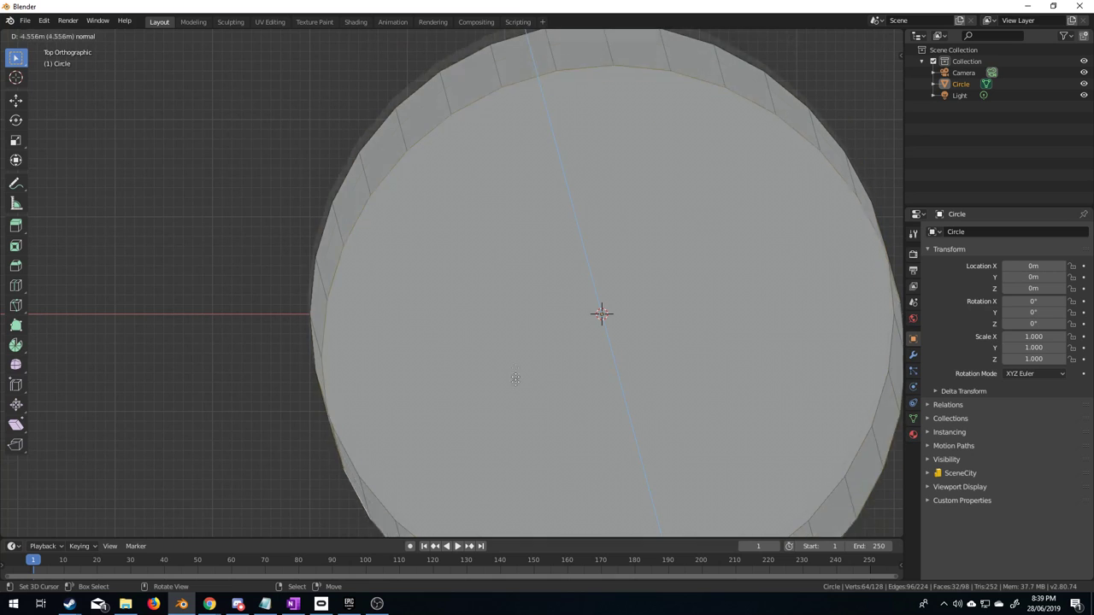
key("Escape")
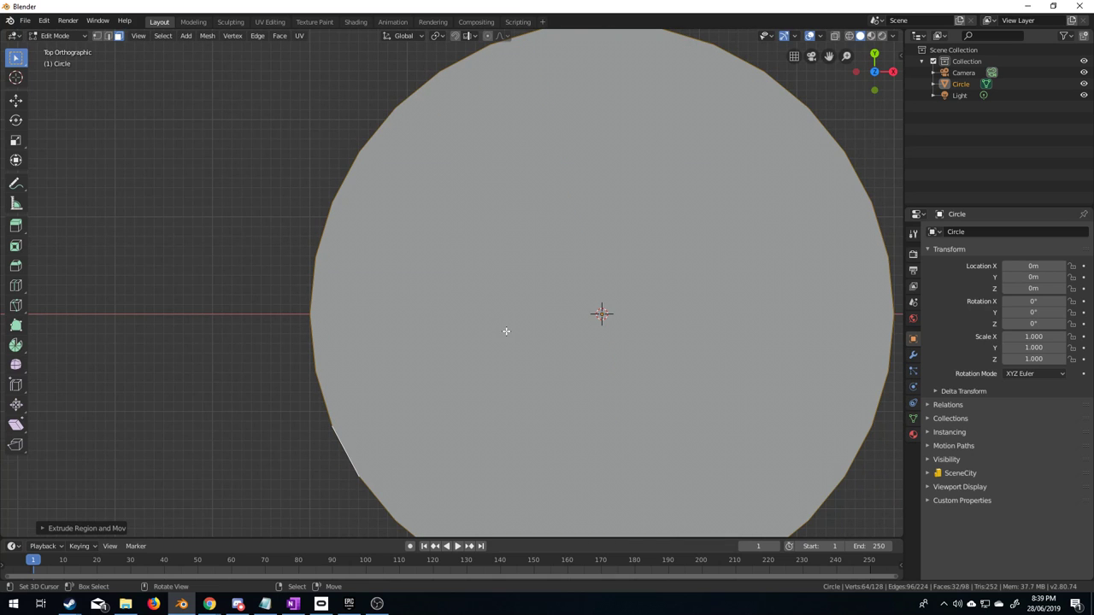
key("s")
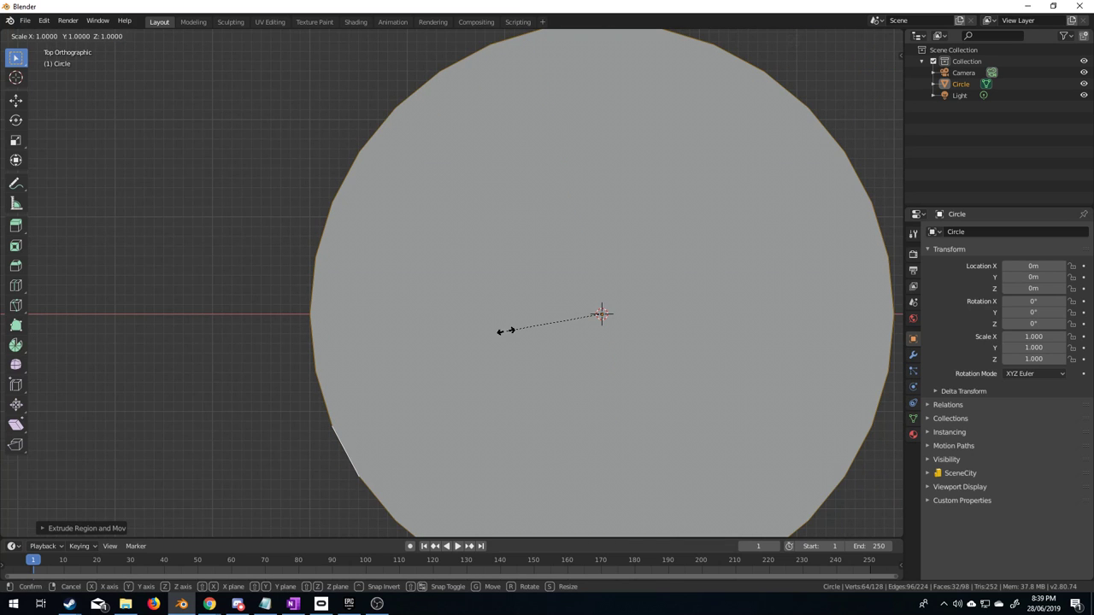
key("shift+z")
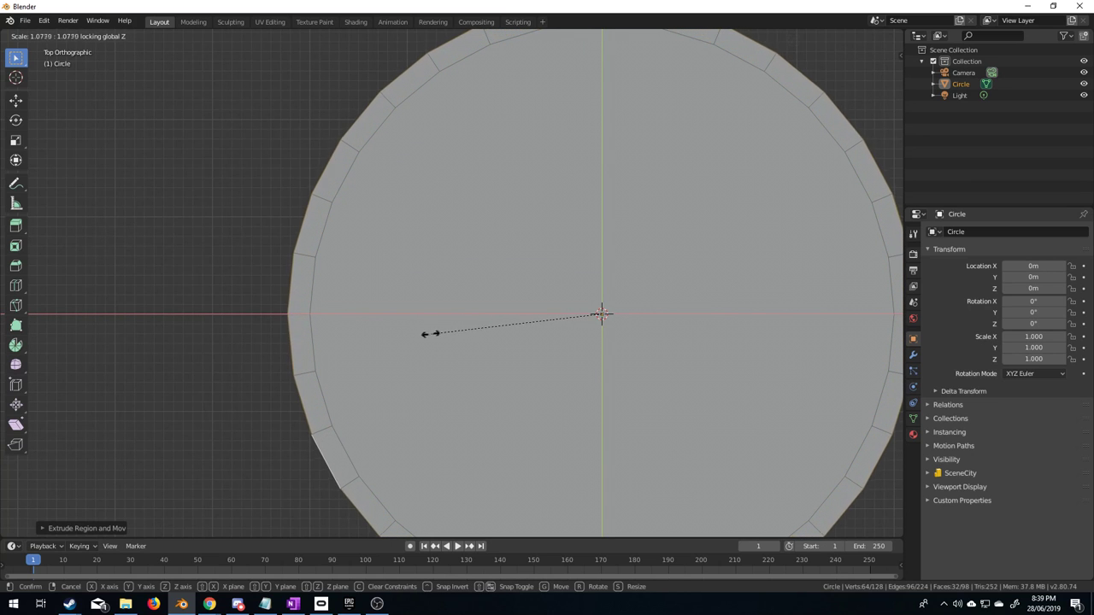
left_click(402, 330)
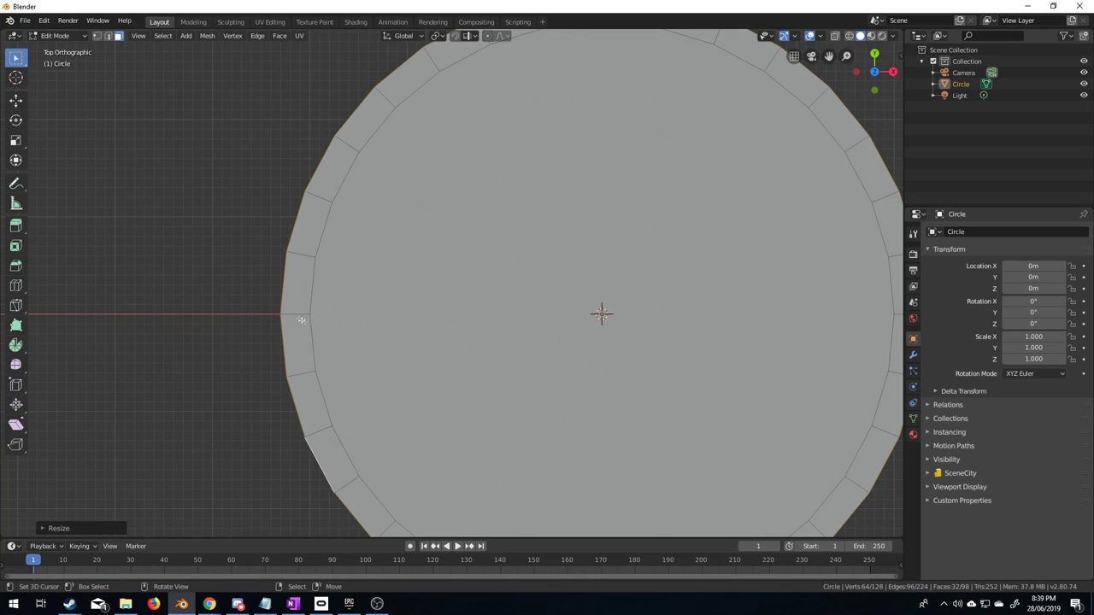
Select the loop of rim faces around the cylinder's top.
middle_click_drag(307, 361, 500, 376)
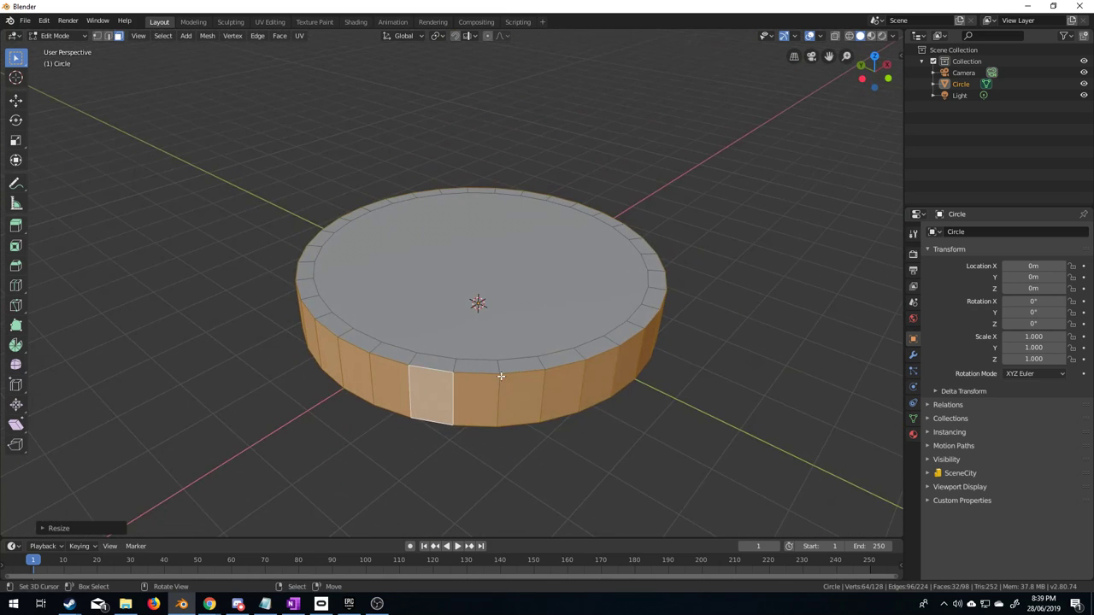
left_click(500, 374, "alt")
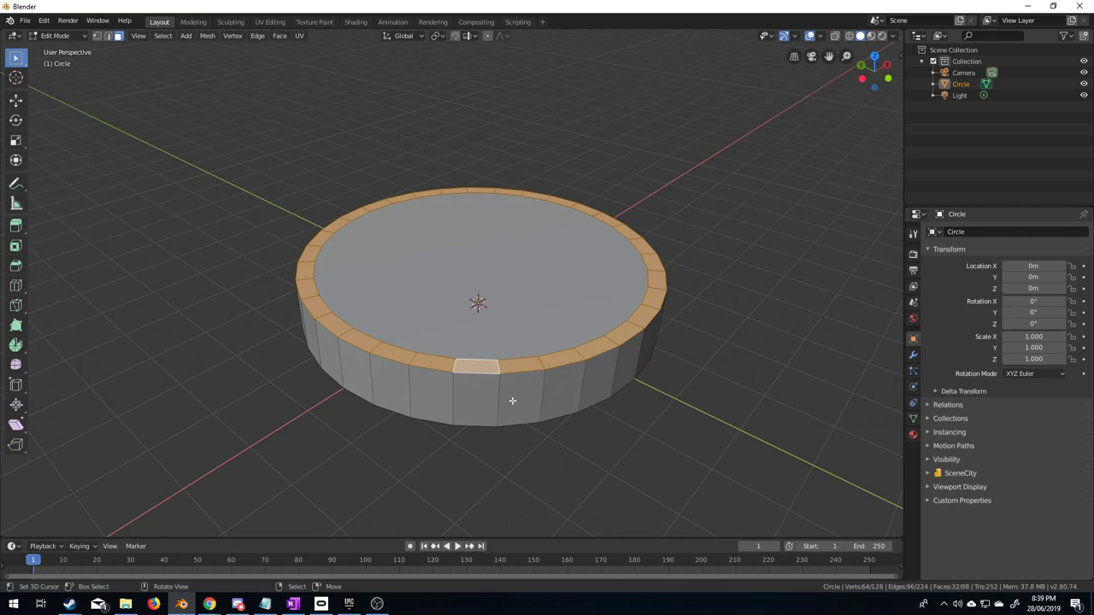
middle_click_drag(533, 383, 511, 381)
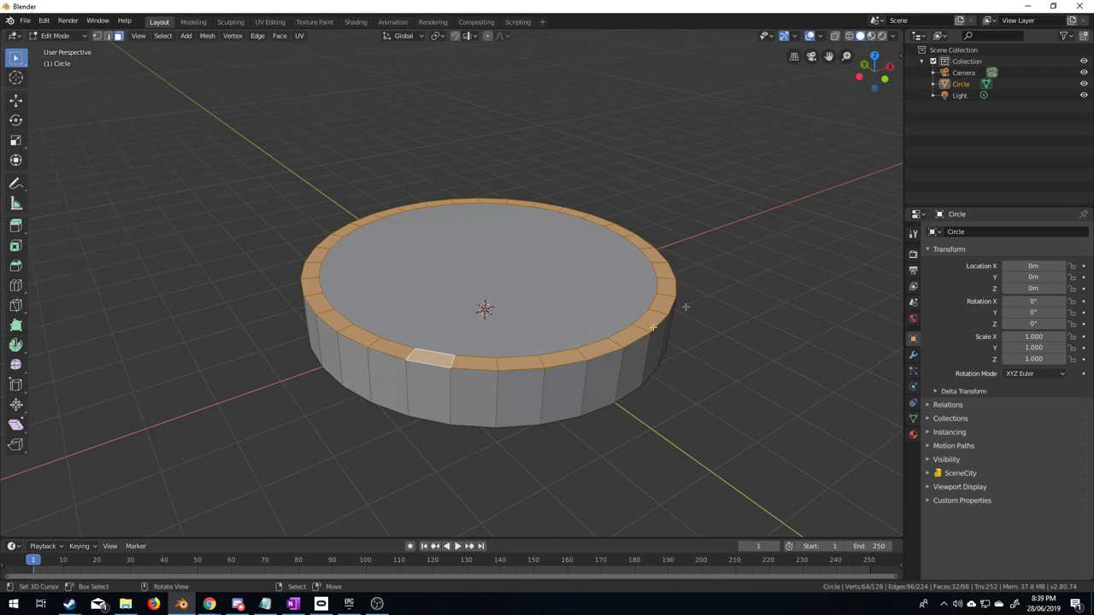
middle_click_drag(564, 405, 549, 386)
Extrude the rim up by 1 into a wall and return to Object Mode.
type("e")
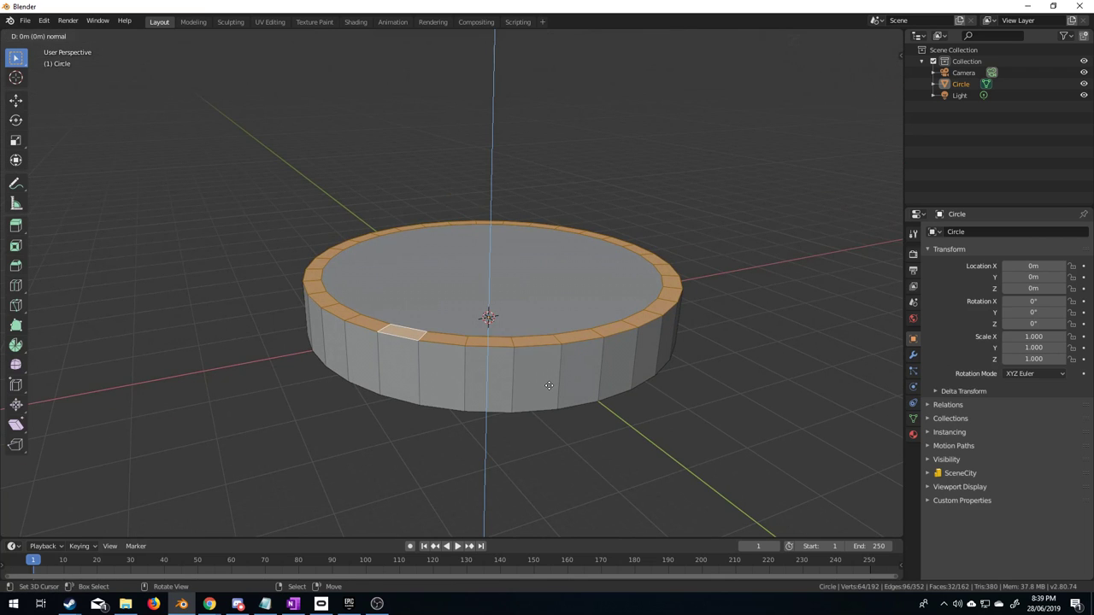
type("1")
key("Return")
scroll(549, 384, "down", 2)
middle_click_drag(549, 384, 450, 396)
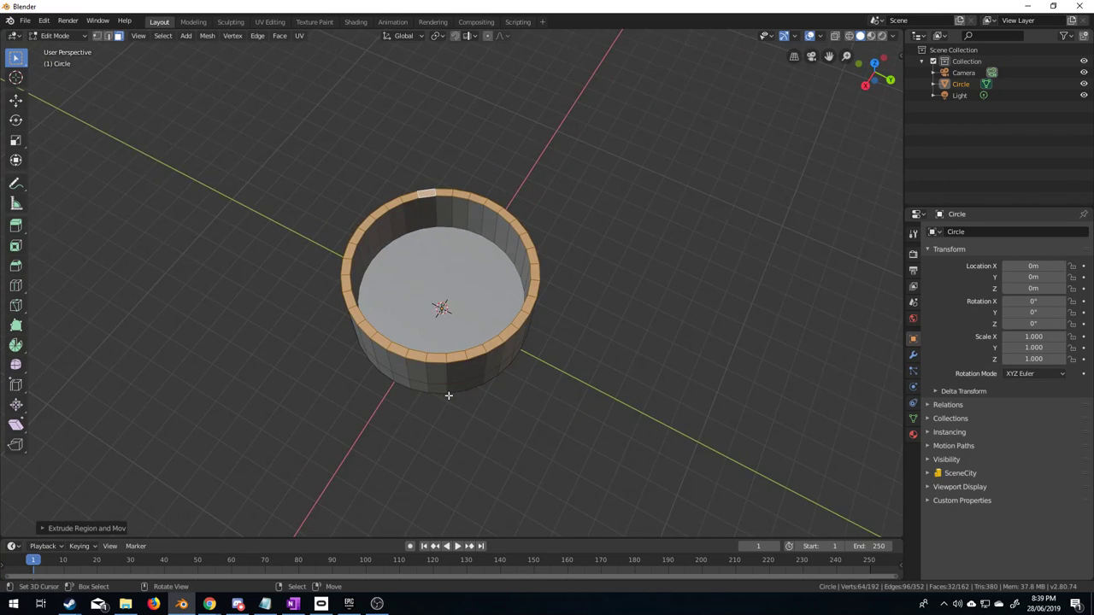
scroll(449, 395, "up", 1)
key("Tab")
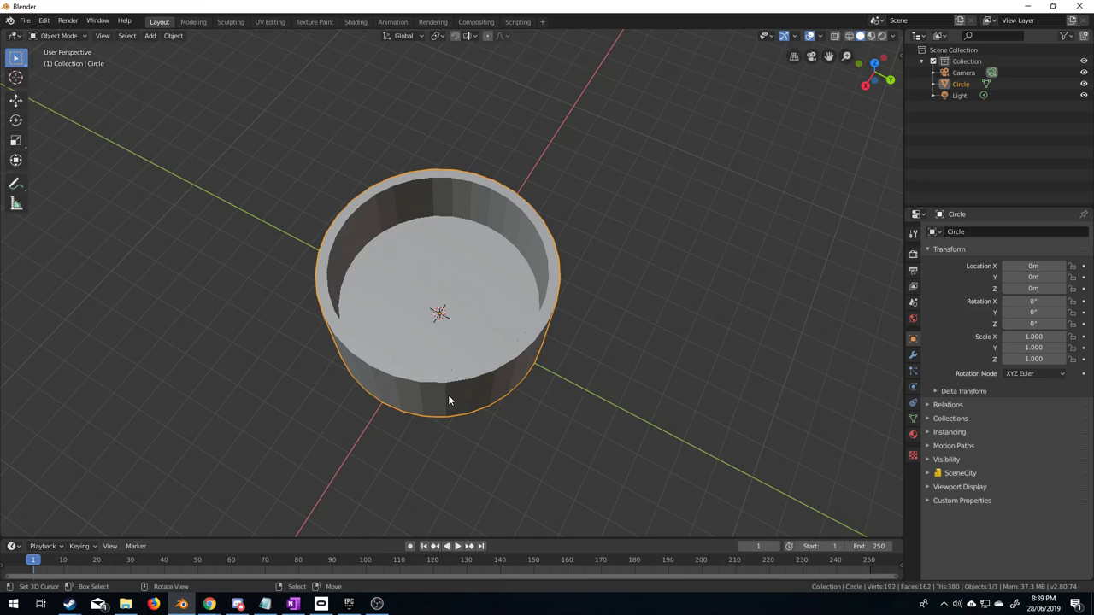
Import tauFirewarrior3_V1.stl into the scene.
left_click(25, 19)
mouse_move(71, 175)
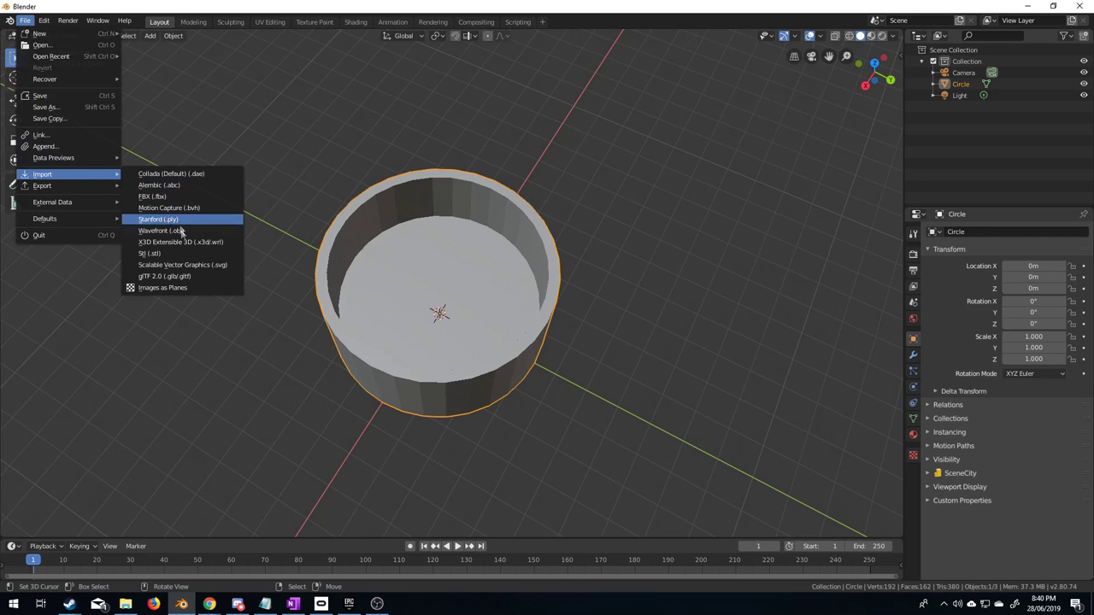
left_click(206, 253)
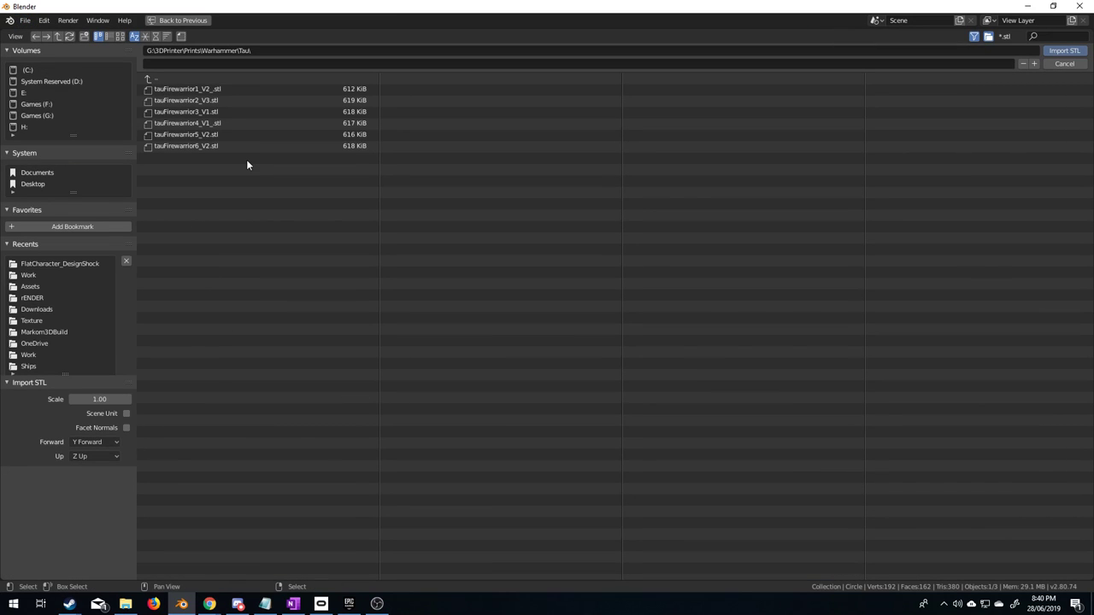
double_click(210, 112)
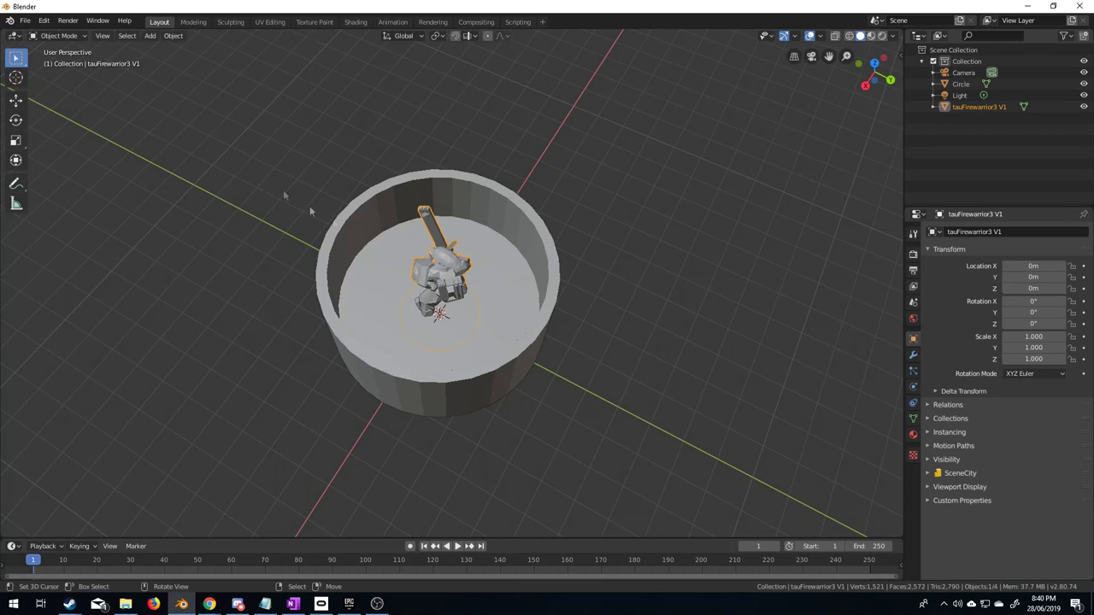
scroll(370, 301, "up", 3)
Raise the warrior miniature 10 m along Z into the cylinder.
middle_click_drag(369, 300, 433, 245)
key("KP_3")
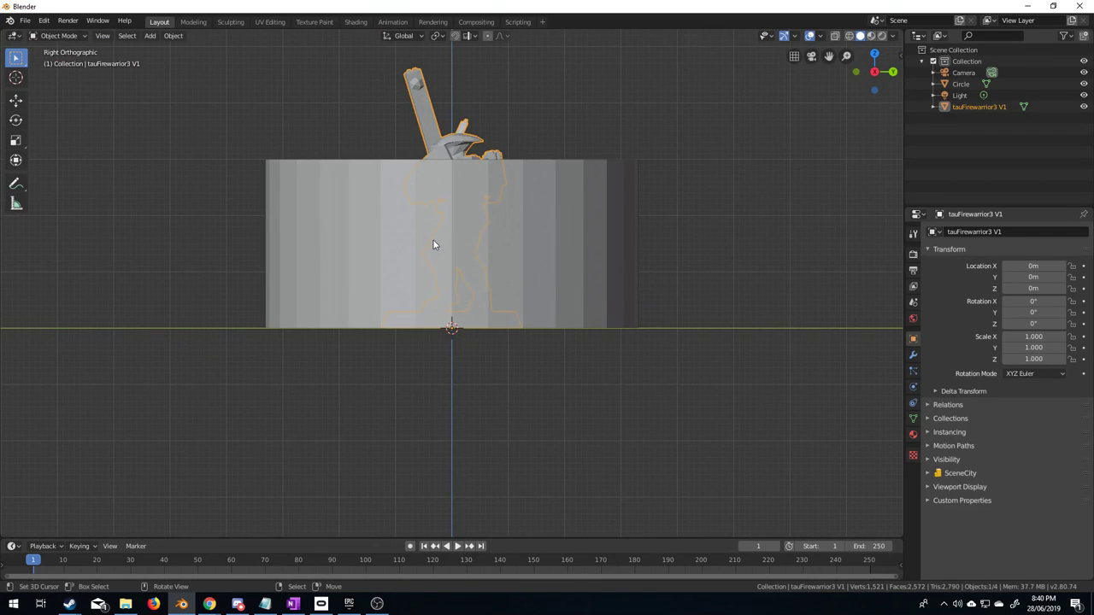
key("g")
key("z")
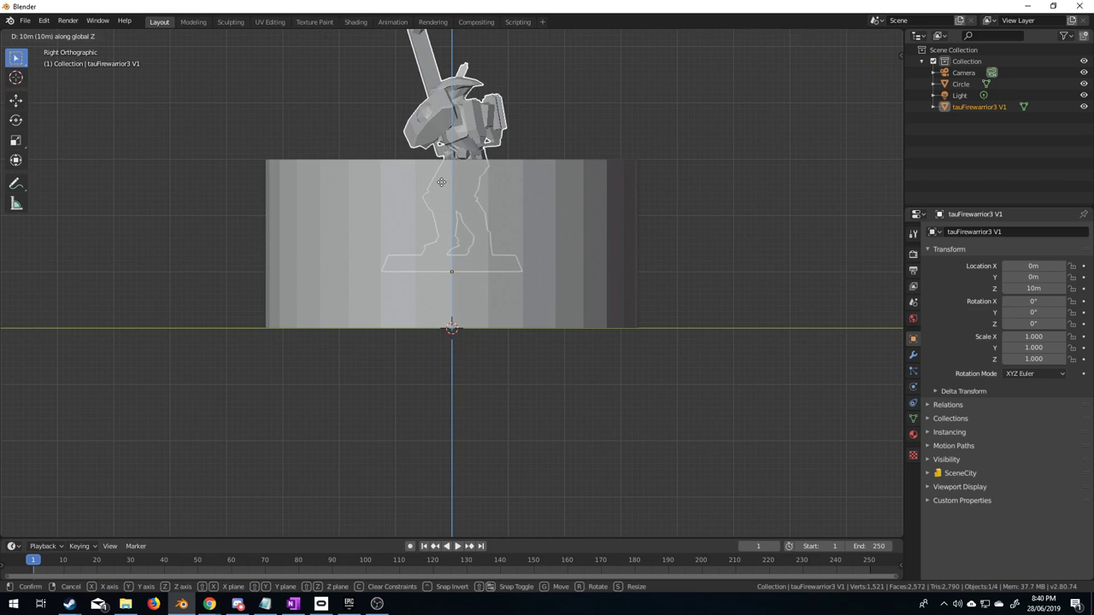
left_click(441, 182)
middle_click_drag(441, 182, 582, 233)
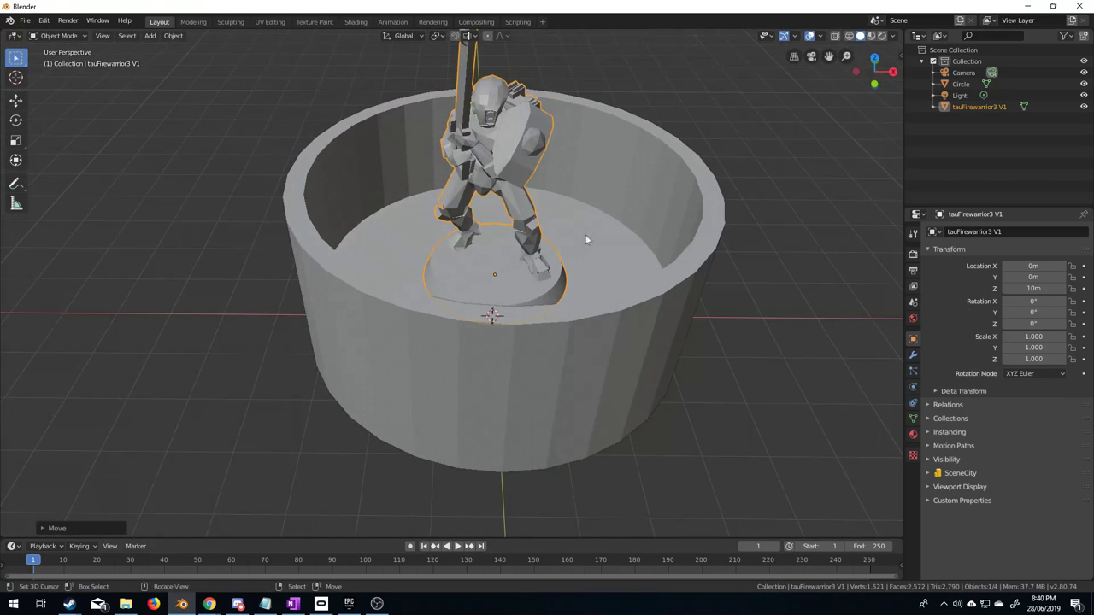
Move the warrior toward one end of the cylinder from top view.
key("KP_7")
key("g")
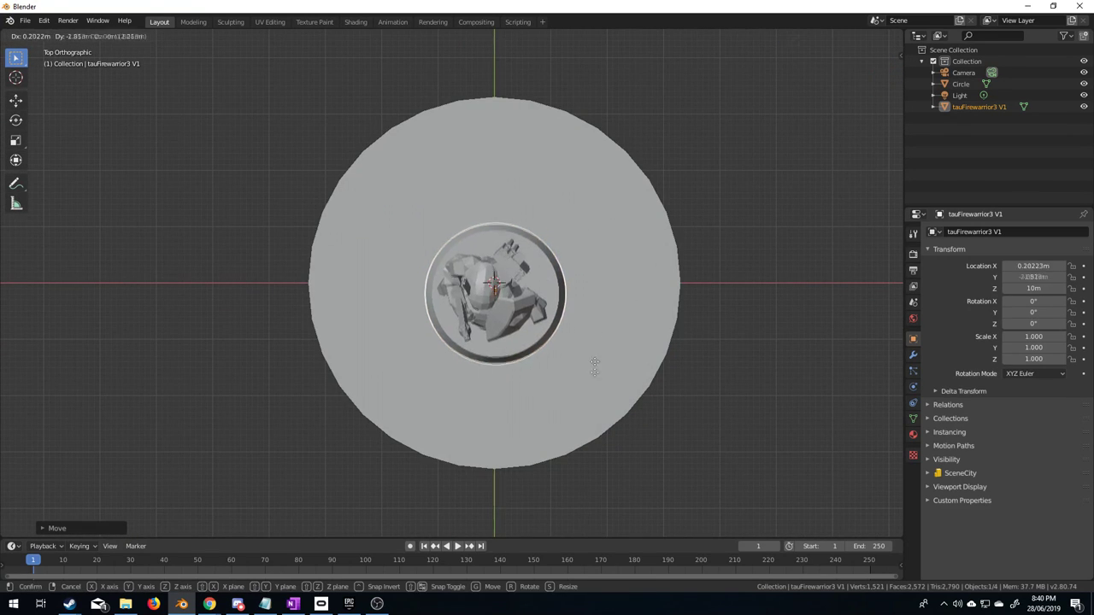
left_click(586, 161)
middle_click_drag(586, 160, 482, 220)
key("KP_7")
Duplicate the warrior along Y to the opposite end, then select the cylinder.
key("shift+d")
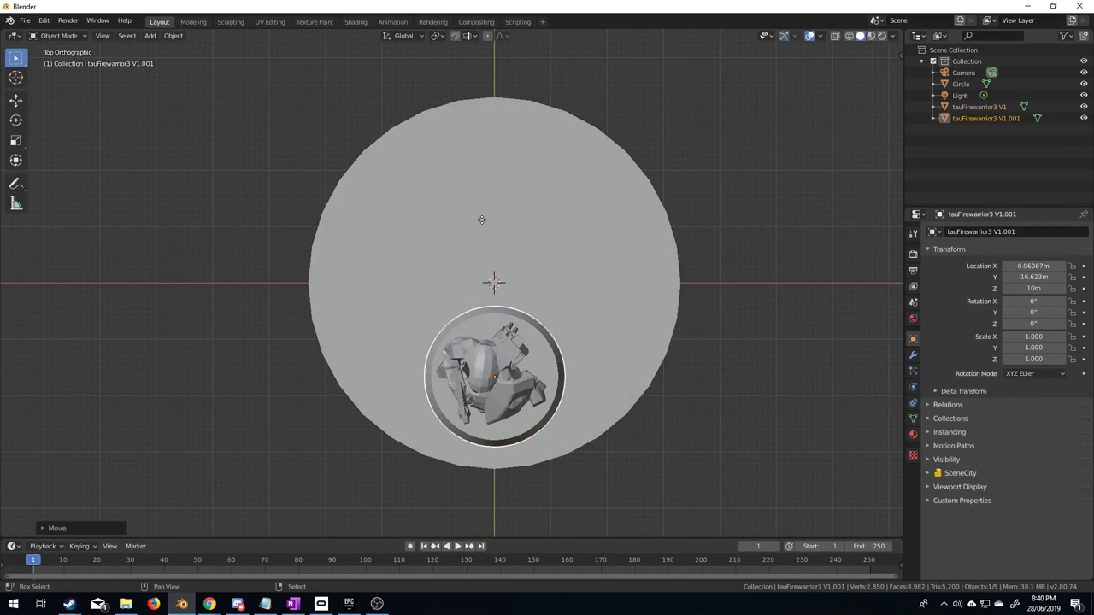
key("y")
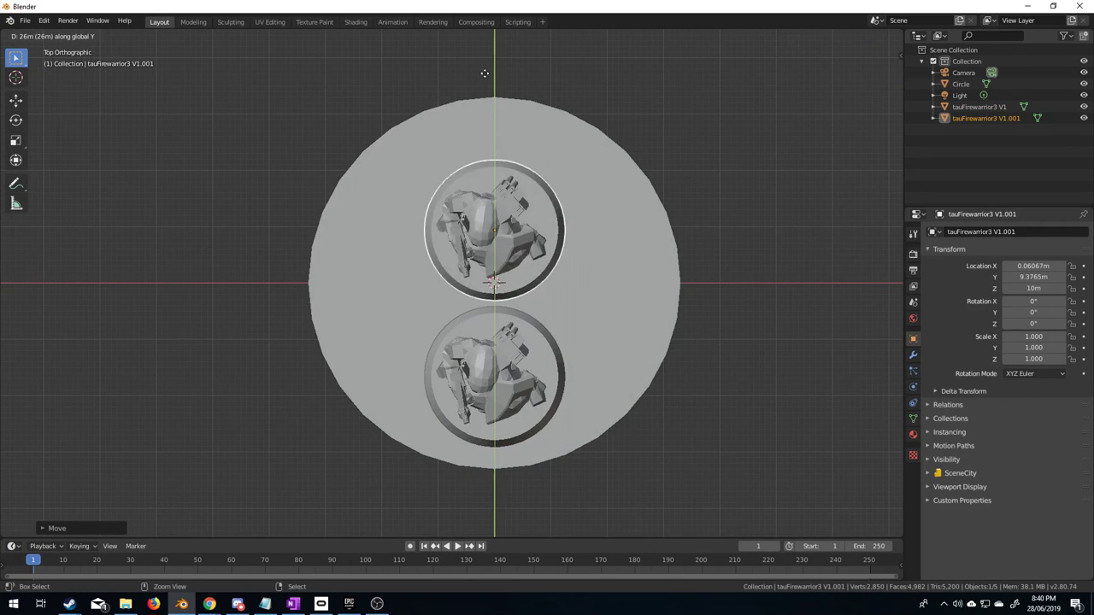
left_click(524, 175)
middle_click_drag(524, 174, 517, 248)
scroll(551, 221, "down", 3)
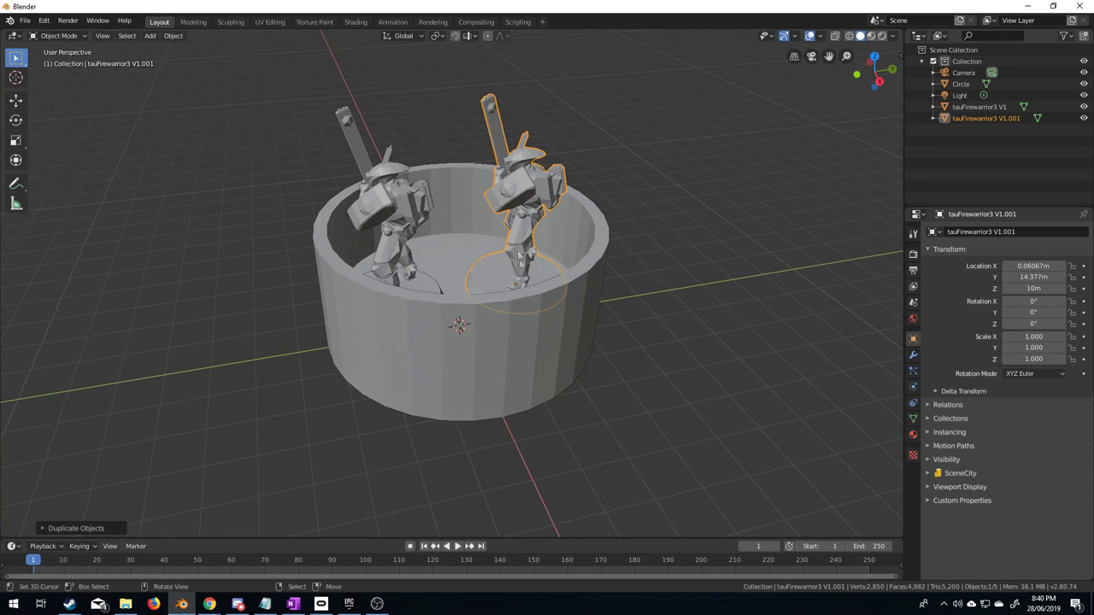
left_click(475, 346)
middle_click_drag(387, 286, 533, 299)
In Edit Mode, select four pairs of rim faces around the cylinder from top view.
key("Tab")
key("Tab")
mouse_move(469, 314)
middle_mouse_down()
mouse_move(454, 311)
mouse_move(469, 295)
middle_mouse_up()
key("Tab")
key("KP_7")
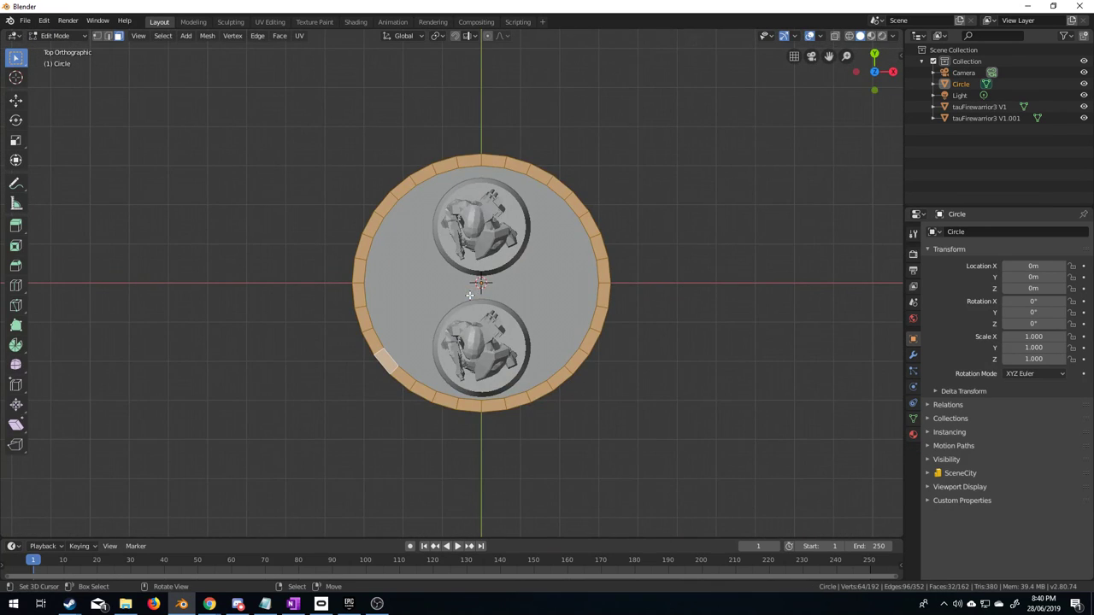
middle_click_drag(419, 340, 419, 329, "shift")
left_click(465, 333)
left_click(493, 334, "shift")
left_click(603, 221, "shift")
left_click(602, 198, "shift")
left_click(357, 198, "shift")
left_click(358, 222, "shift")
left_click(467, 88, "shift")
left_click(492, 90, "shift")
middle_click_drag(492, 89, 610, 220)
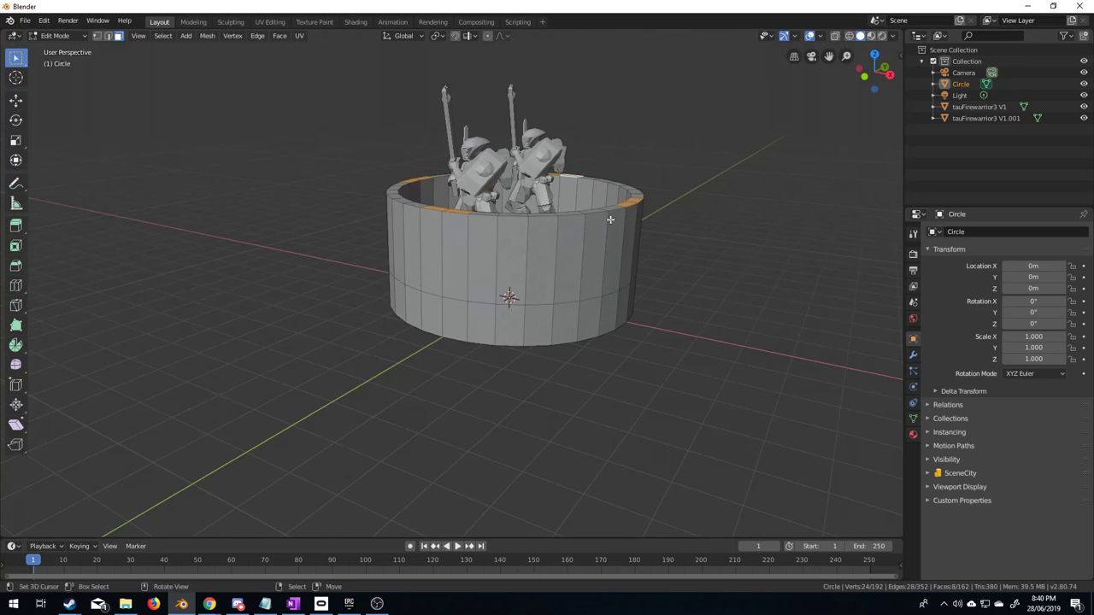
Extrude the selected rim faces 30 m upward into four pillars.
key("e")
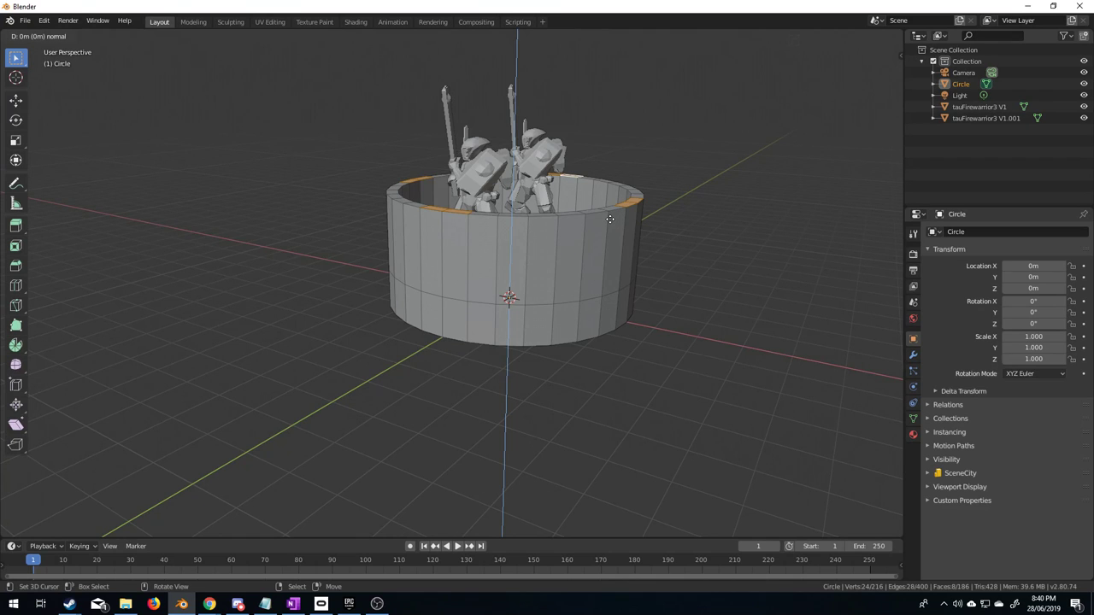
type("30")
key("Return")
middle_click_drag(628, 214, 498, 167)
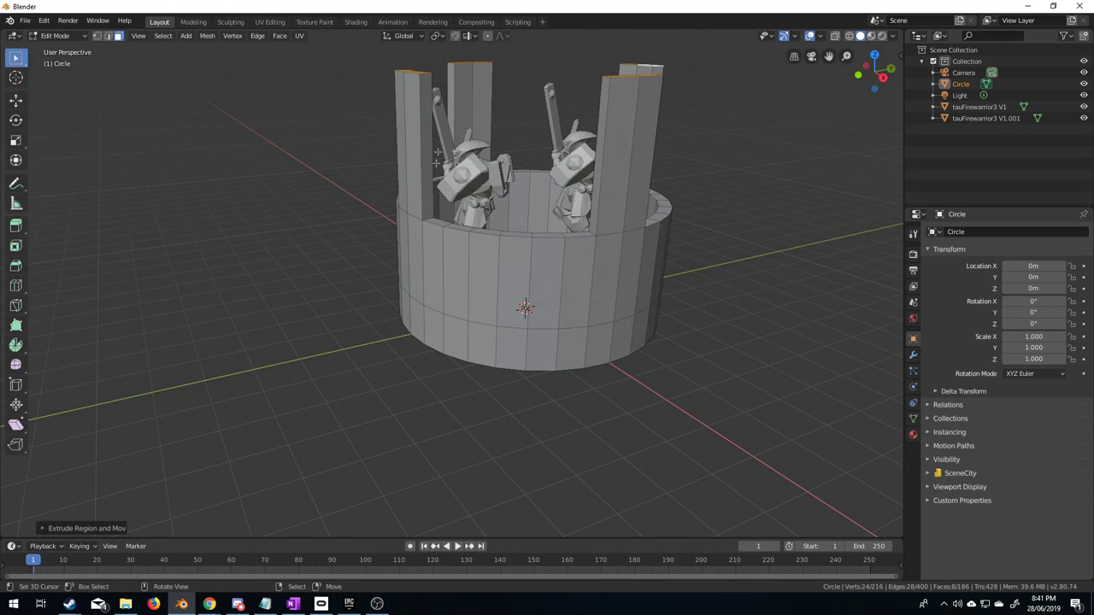
middle_click_drag(490, 194, 532, 195)
middle_click_drag(427, 108, 578, 169)
Select the side faces of the four pillars.
left_click(581, 162)
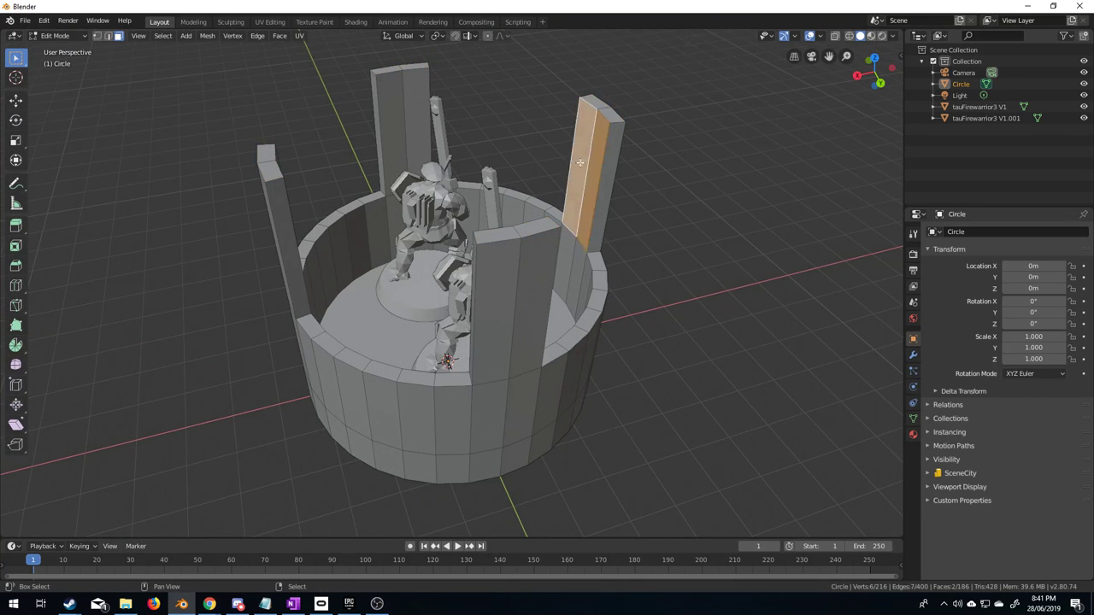
left_click(579, 246, "shift")
middle_click_drag(579, 246, 393, 226)
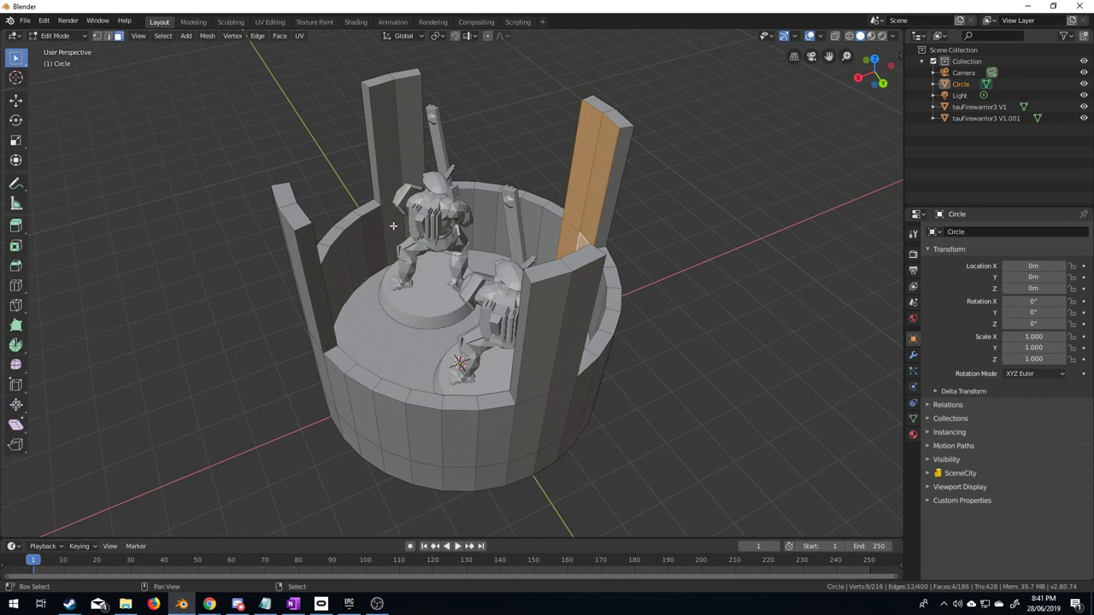
left_click(398, 166, "shift")
left_click(381, 156, "shift")
middle_click_drag(381, 156, 297, 182)
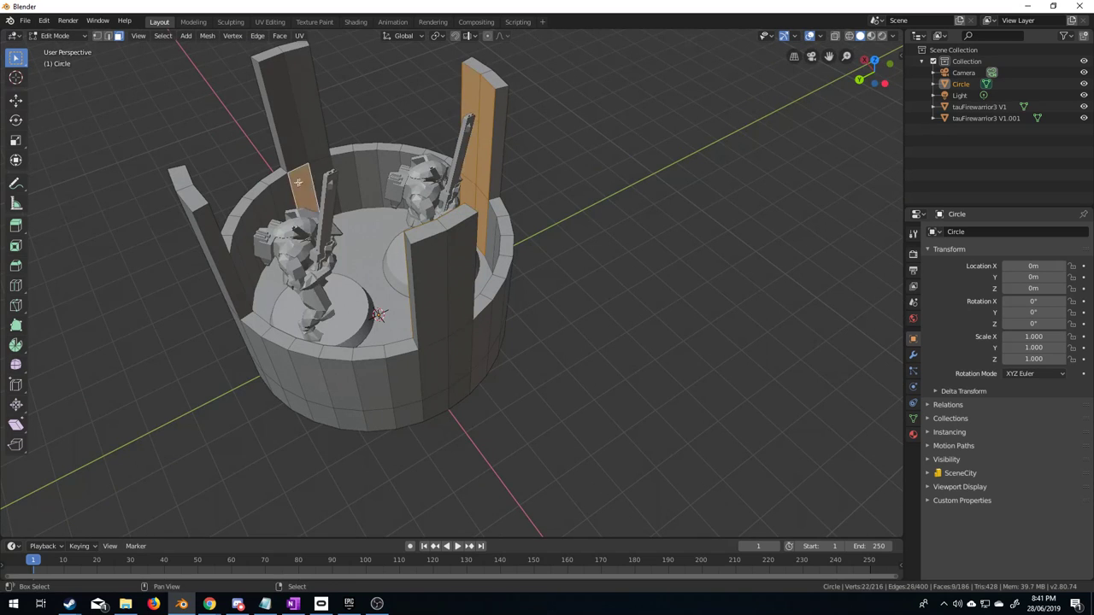
left_click(320, 184, "shift")
left_click(301, 128, "shift")
left_click(282, 111, "shift")
middle_click_drag(282, 111, 402, 91)
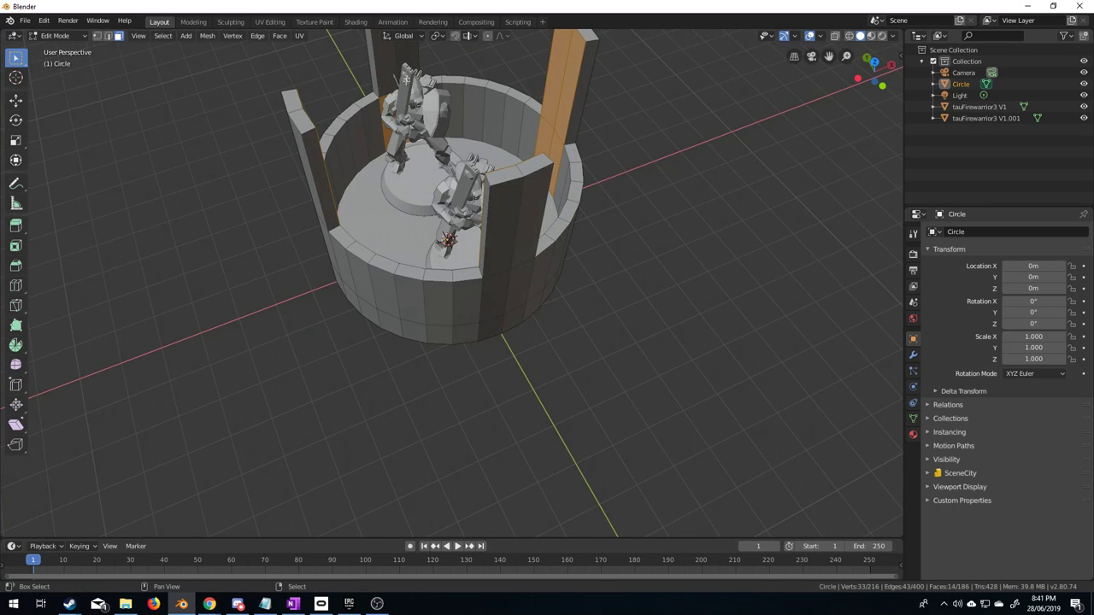
left_click(406, 70, "shift")
left_click(374, 65, "shift")
left_click(406, 70, "shift")
middle_click_drag(407, 70, 468, 208)
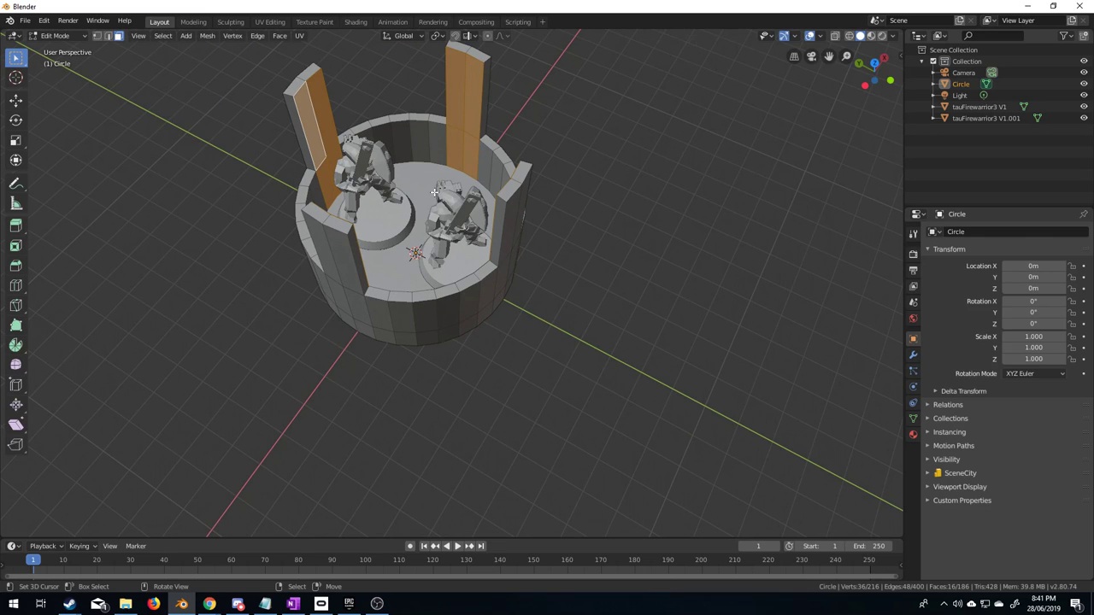
Loop cut across the back-right and front-left pillars.
key("ctrl+r")
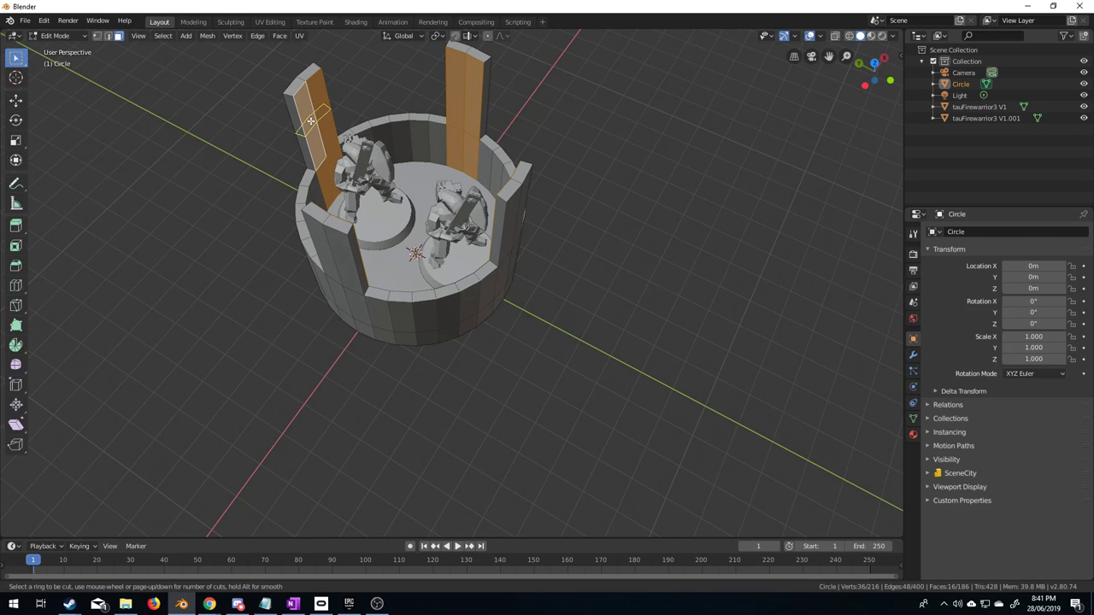
left_click(467, 96)
left_click(467, 97)
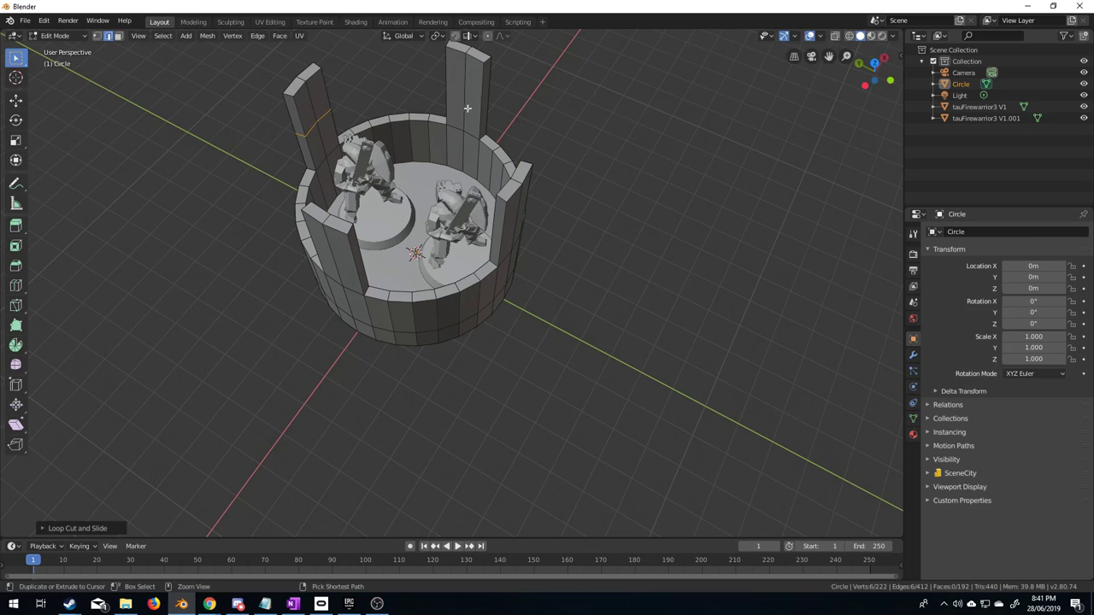
key("ctrl+r")
left_click(340, 253)
left_click(340, 253)
Select the pillars' edge loops and move them about 11 m up along Z.
key("alt")
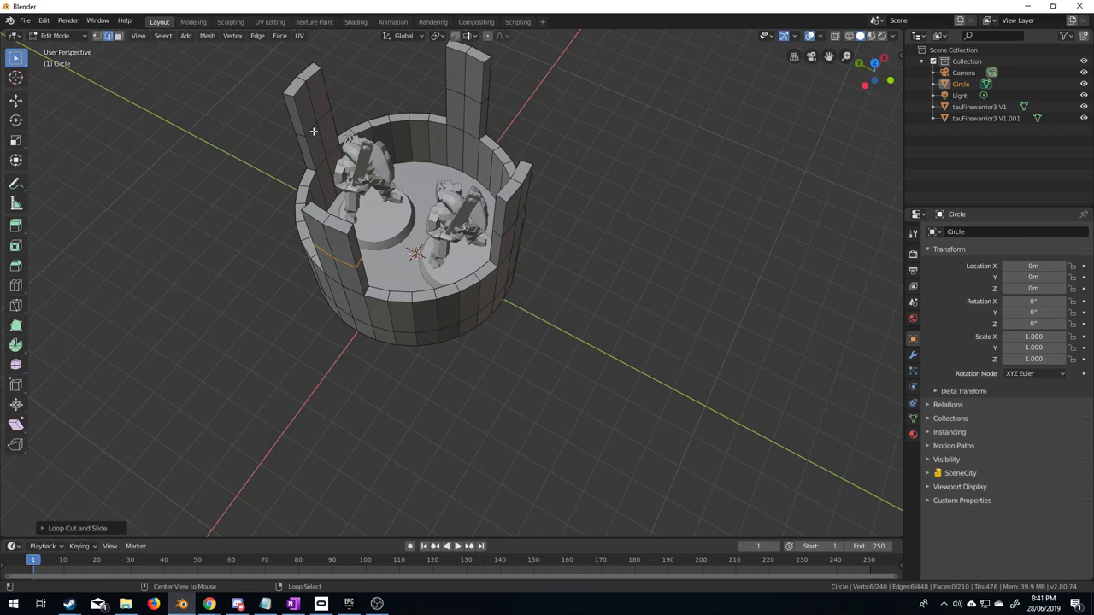
left_click(312, 127, "alt+shift")
left_click(472, 94, "alt+shift")
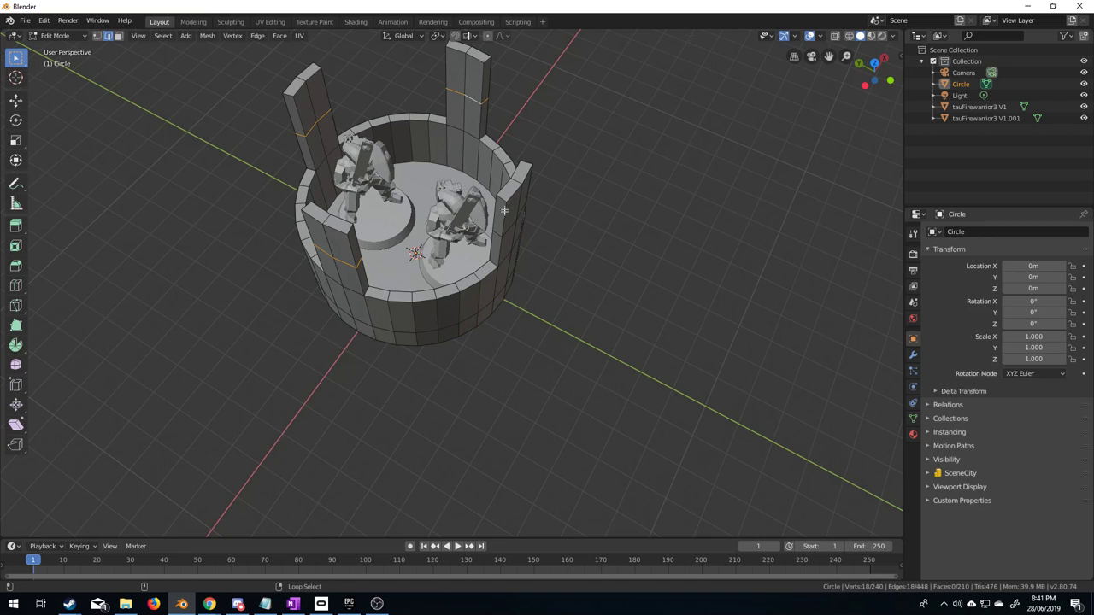
left_click(506, 213, "alt+shift")
key("KP_3")
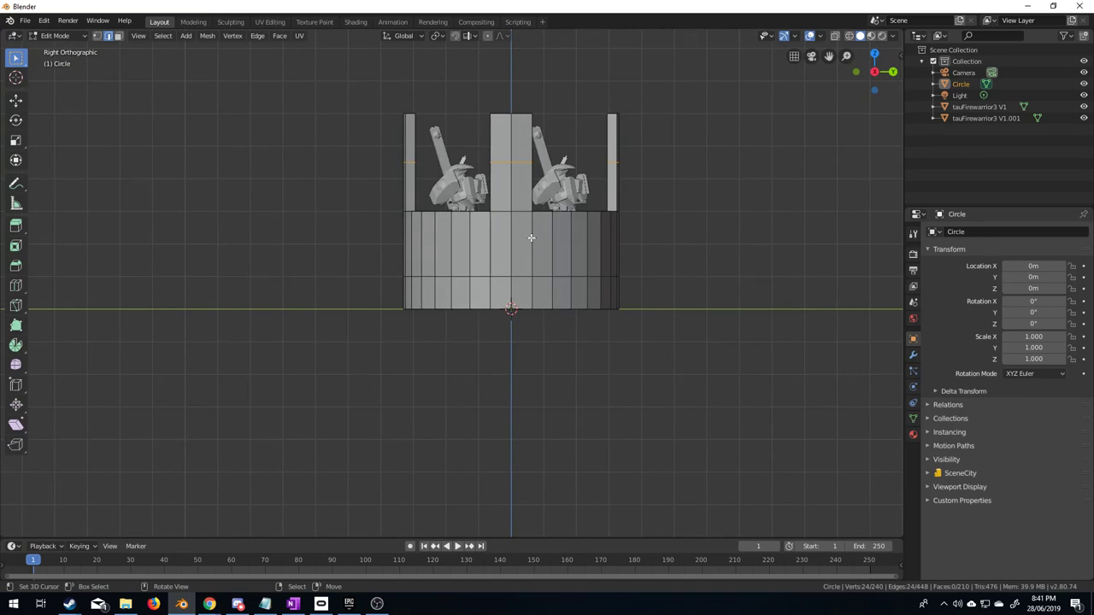
middle_click_drag(527, 236, 510, 225, "shift")
key("g")
key("z")
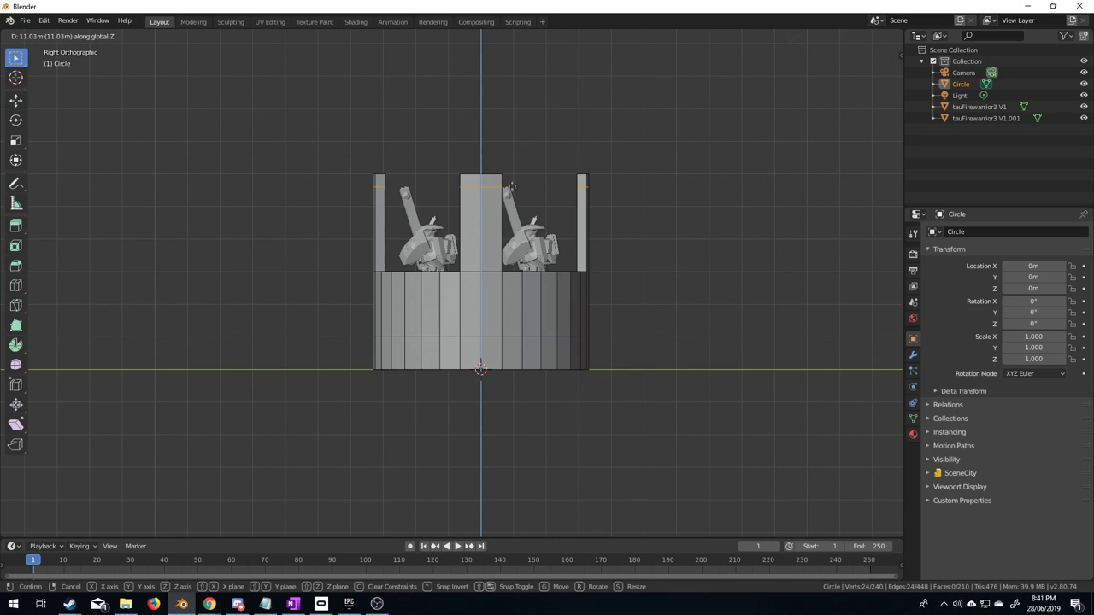
left_click(512, 175)
middle_click_drag(513, 175, 188, 145)
Select the 16 inner faces across the four pillars in face mode.
left_click(118, 35)
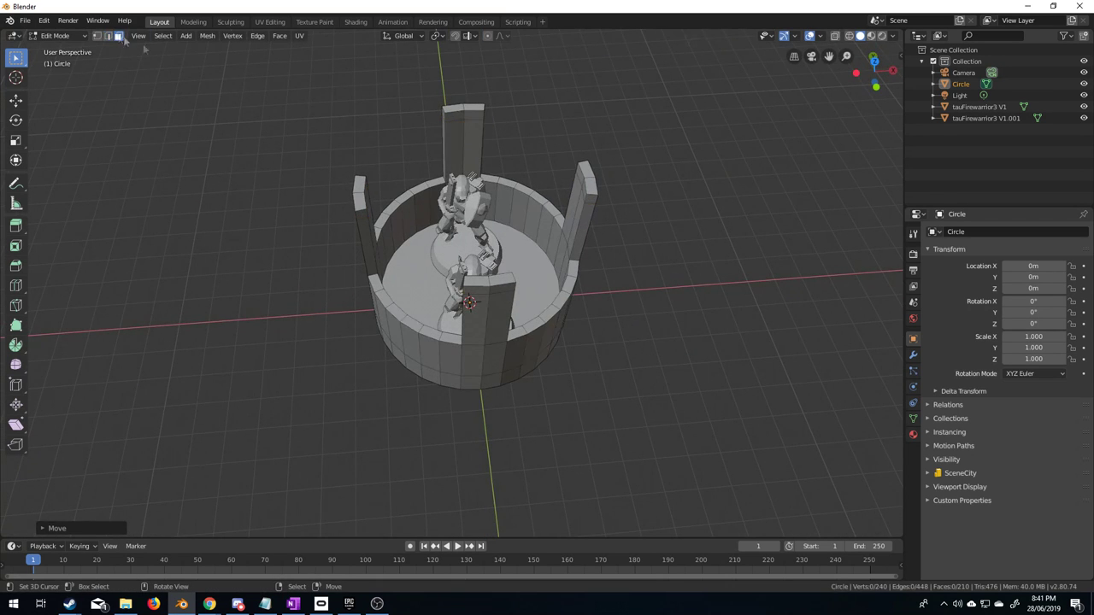
left_click_drag(444, 118, 464, 183)
left_click_drag(484, 118, 461, 185, "shift")
middle_click_drag(469, 196, 578, 205)
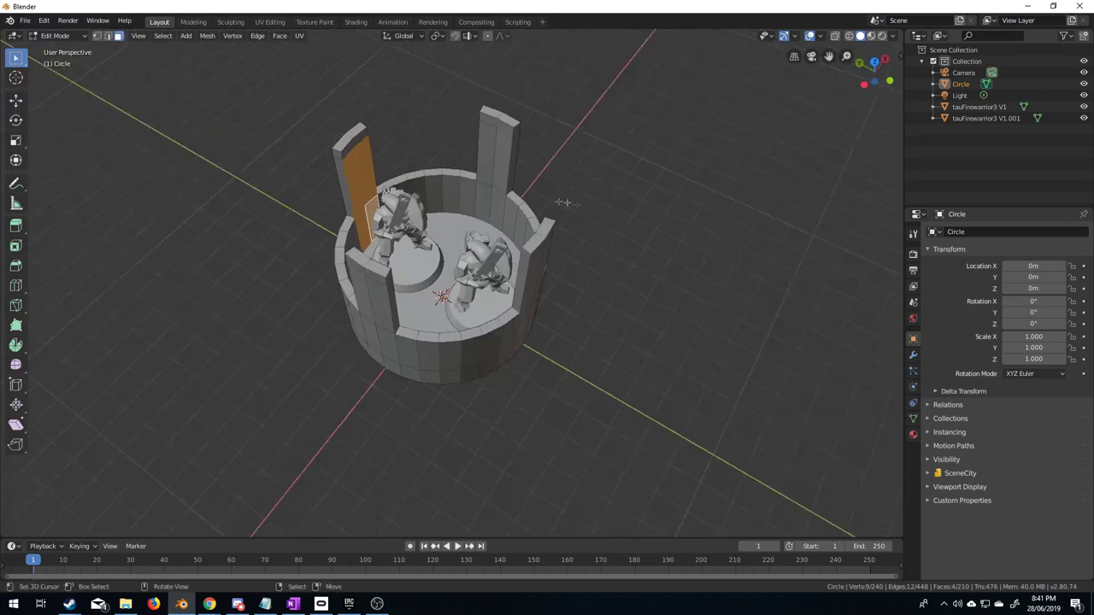
left_click(500, 210, "shift")
left_click(487, 188, "shift")
middle_click_drag(487, 188, 513, 201)
left_click(500, 192, "shift")
left_click(501, 217, "shift")
left_click(497, 241, "shift")
middle_click_drag(452, 238, 522, 257)
left_click(523, 271, "shift")
left_click(536, 254, "shift")
left_click(533, 217, "shift")
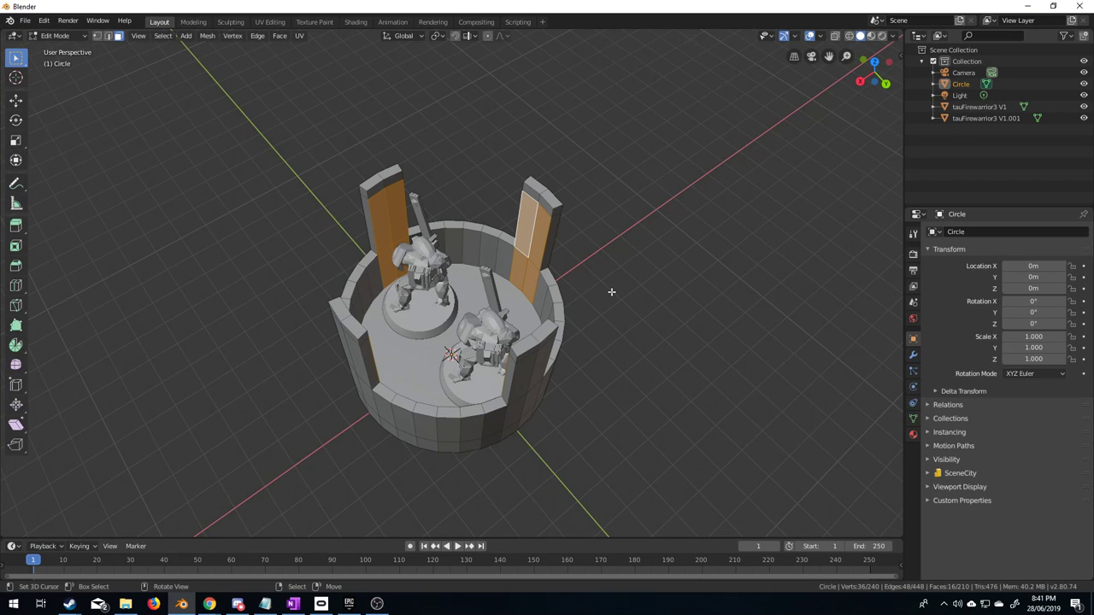
Extrude the selected faces in place and scale them down flat into inset panels.
right_click(547, 302)
left_click(547, 303)
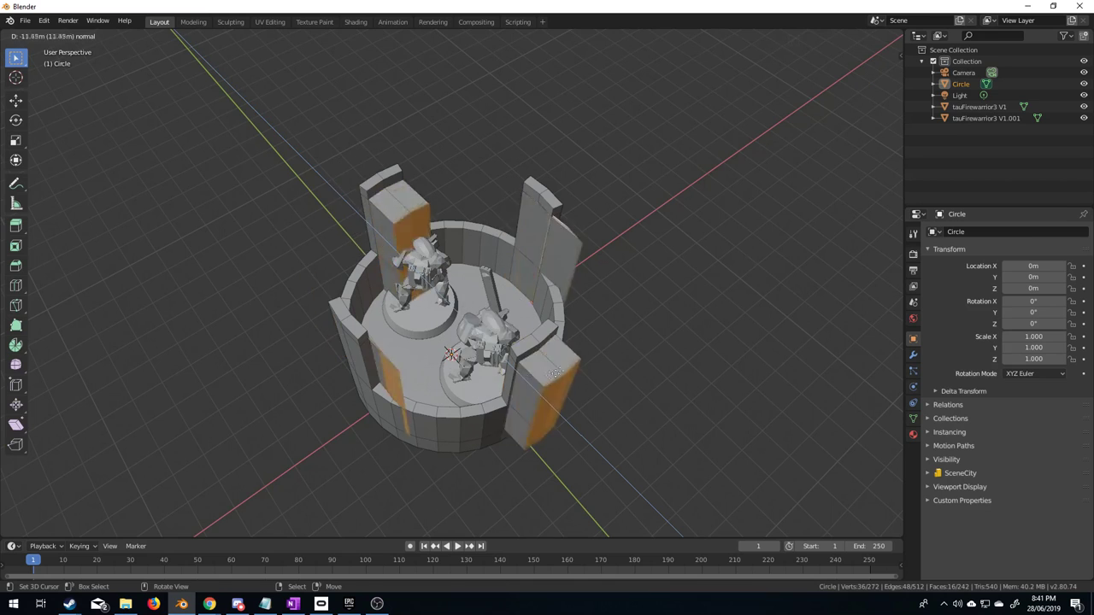
right_click(603, 354)
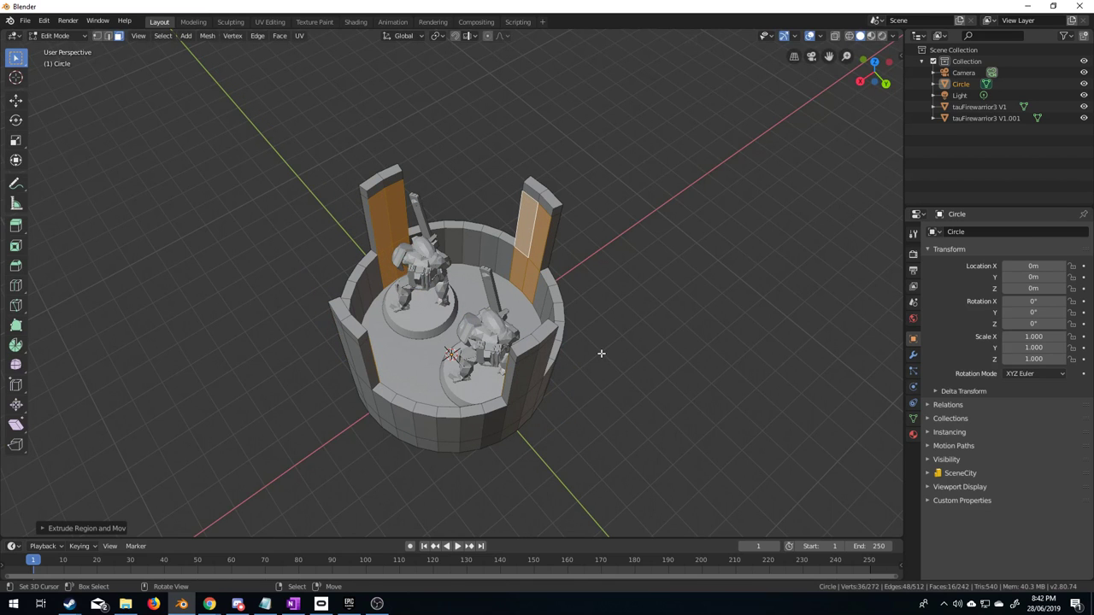
key("s")
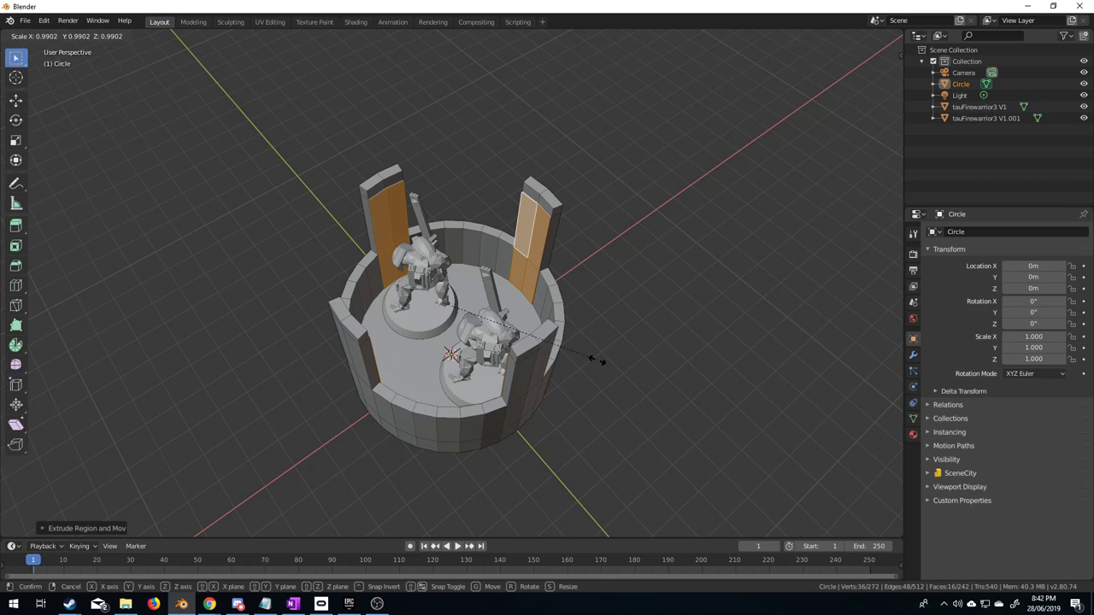
key("shift+z")
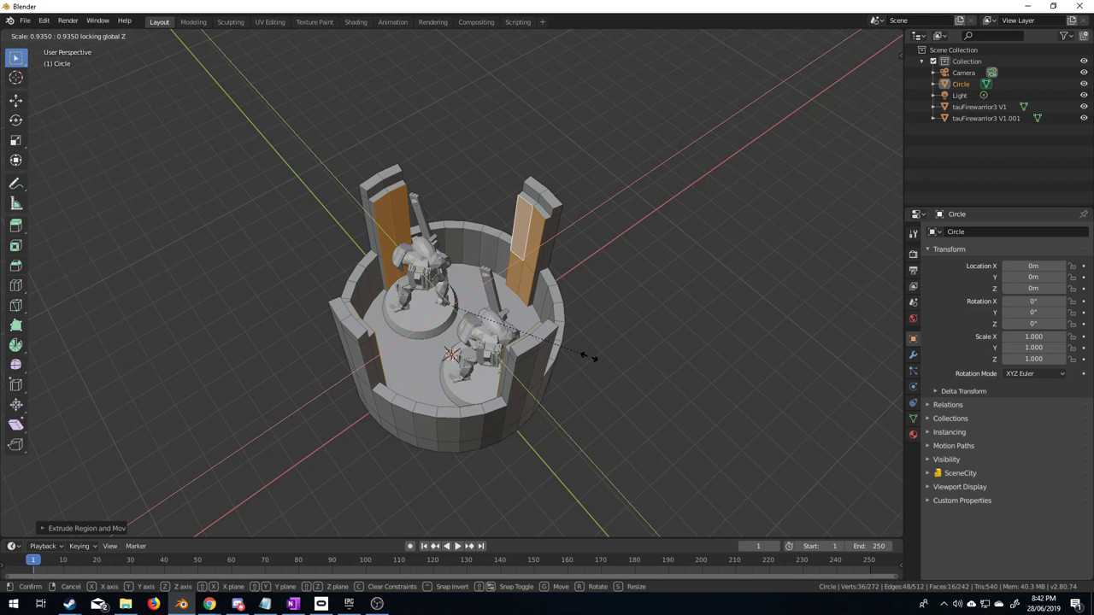
left_click(572, 344)
Inspect the finished pillars and return to Object Mode.
middle_click_drag(573, 345, 395, 245)
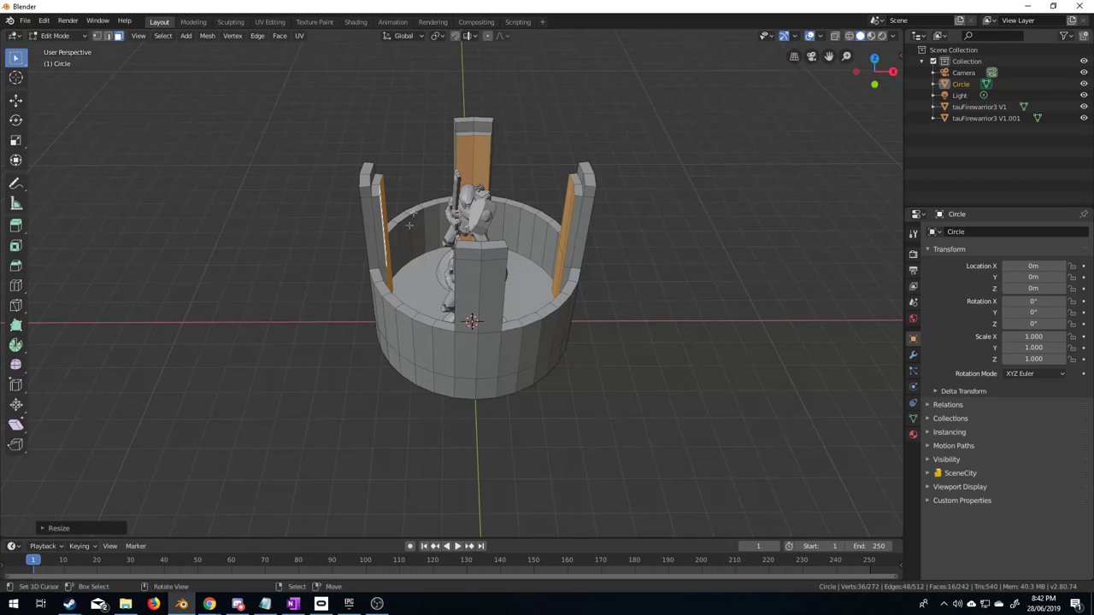
middle_click_drag(588, 215, 402, 289)
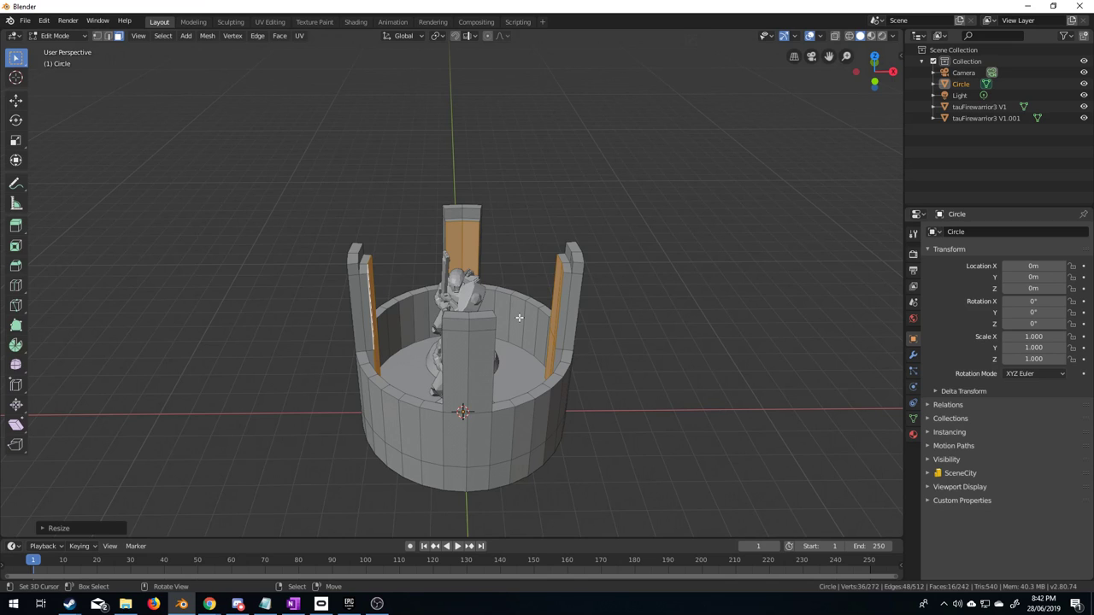
mouse_move(456, 343)
middle_mouse_down()
mouse_move(465, 337)
mouse_move(452, 362)
middle_mouse_up()
scroll(466, 338, "up", 3)
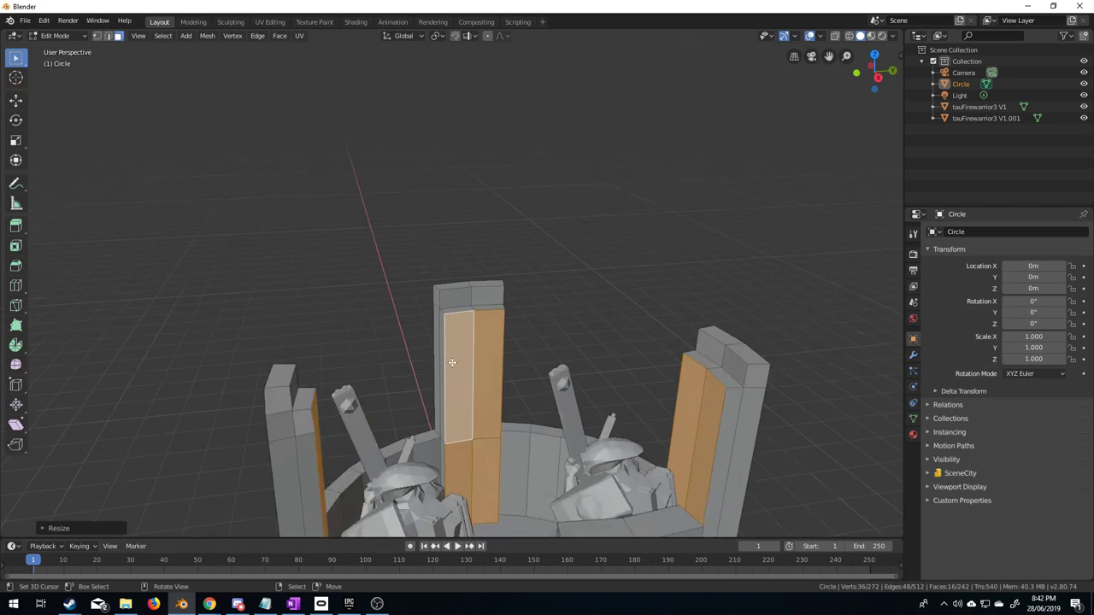
scroll(451, 359, "up", 1)
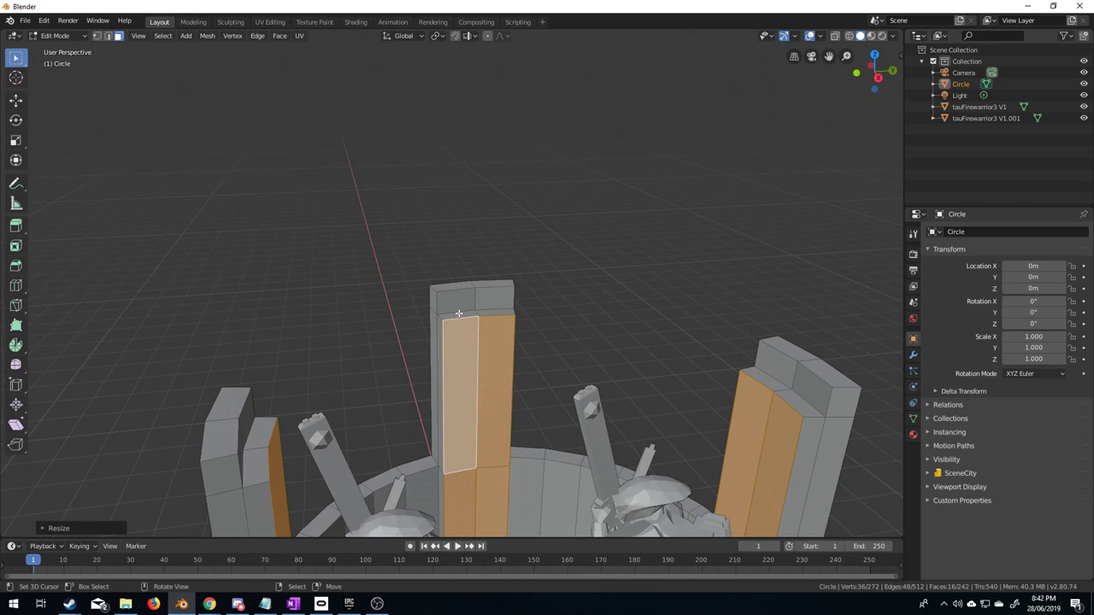
middle_click_drag(475, 342, 584, 430)
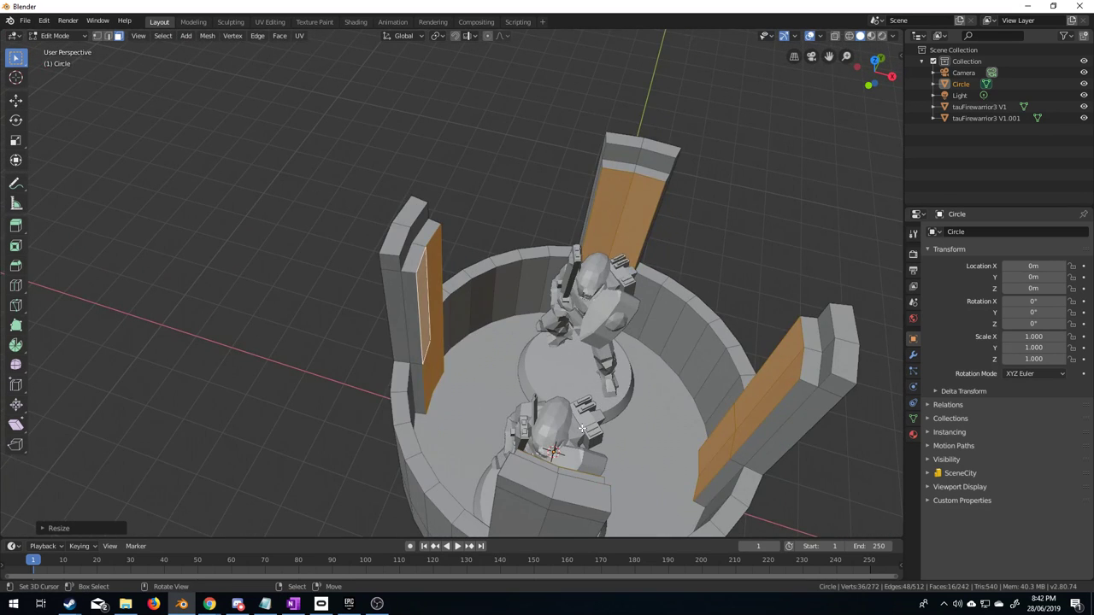
key("Tab")
scroll(577, 423, "down", 2)
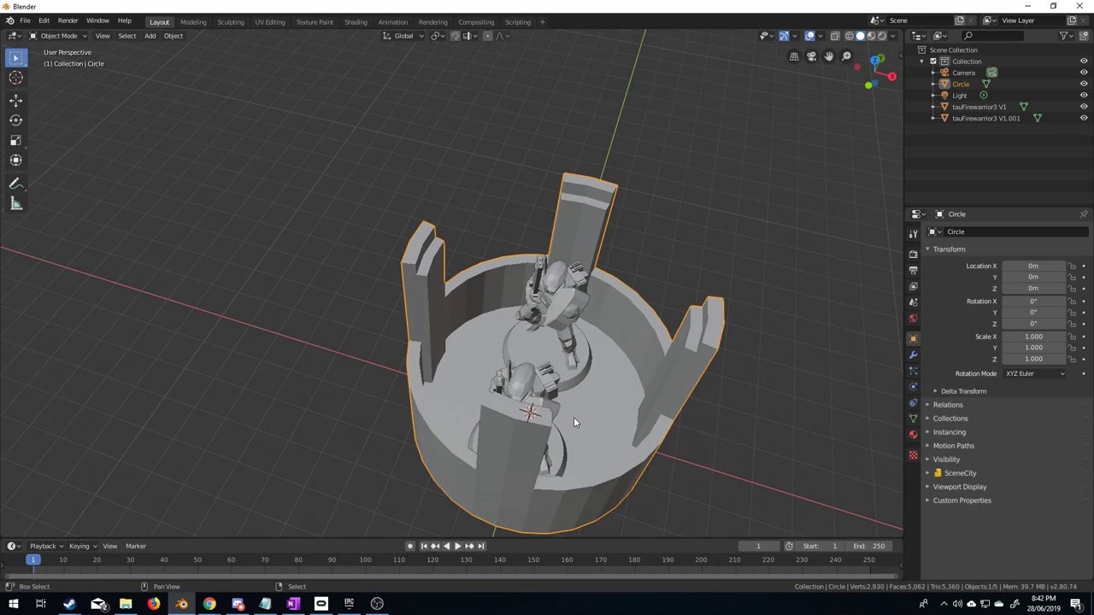
Add a new circle mesh, enter Edit Mode and switch the viewport to wireframe.
key("shift+a")
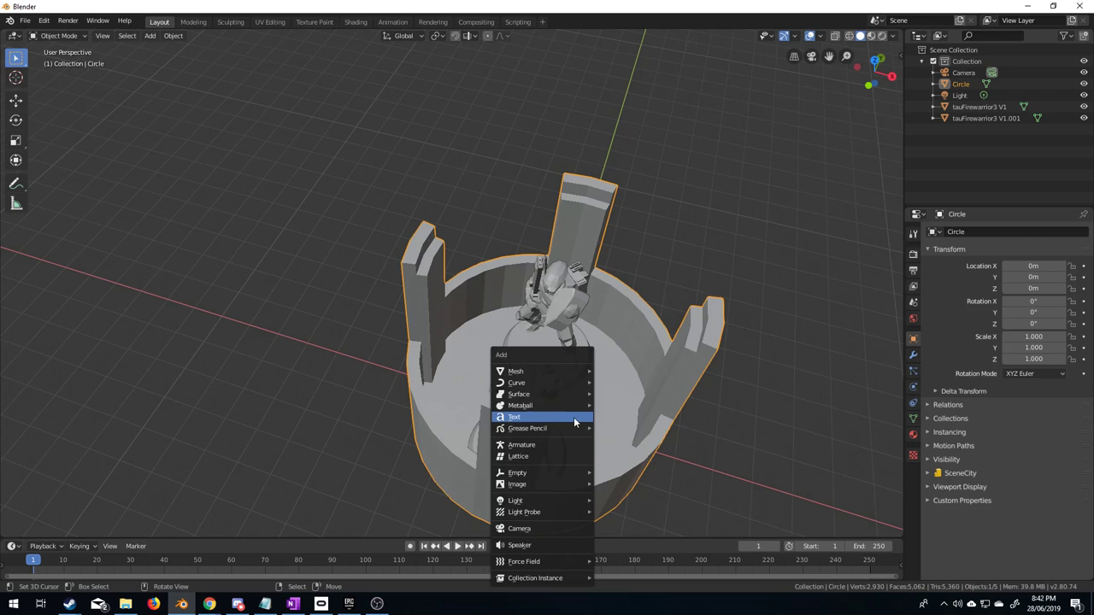
mouse_move(563, 372)
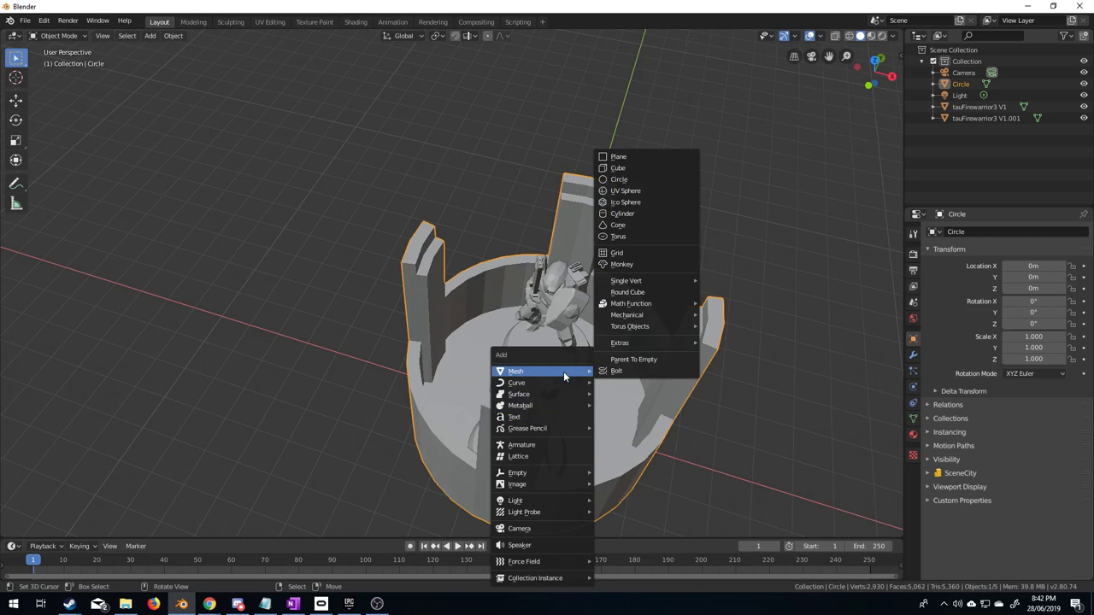
left_click(664, 179)
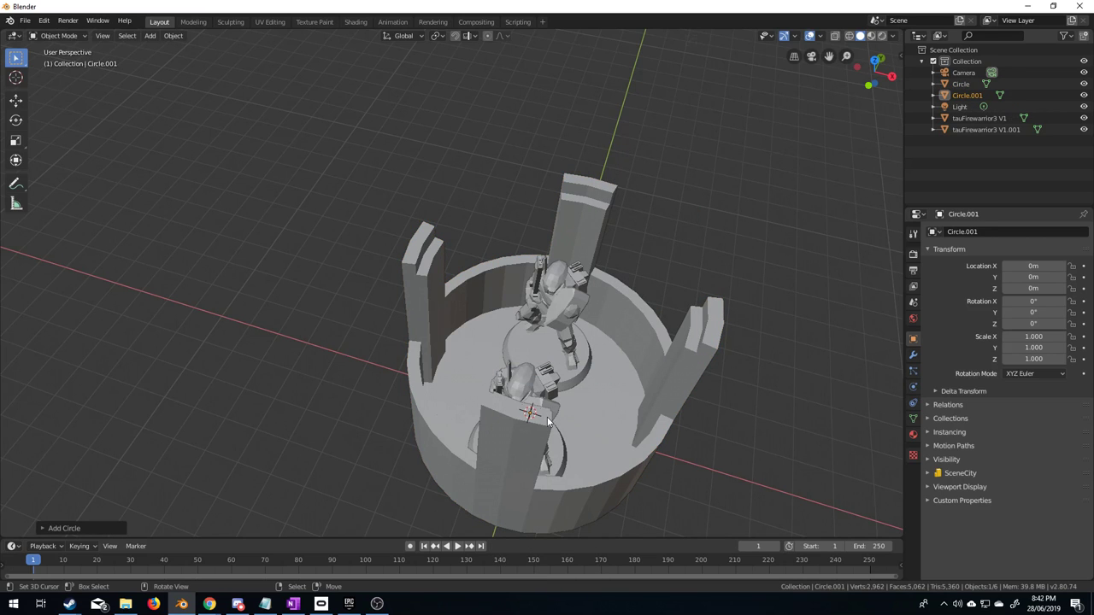
key("Tab")
key("Tab")
key("z")
left_click(514, 455)
key("Tab")
key("z")
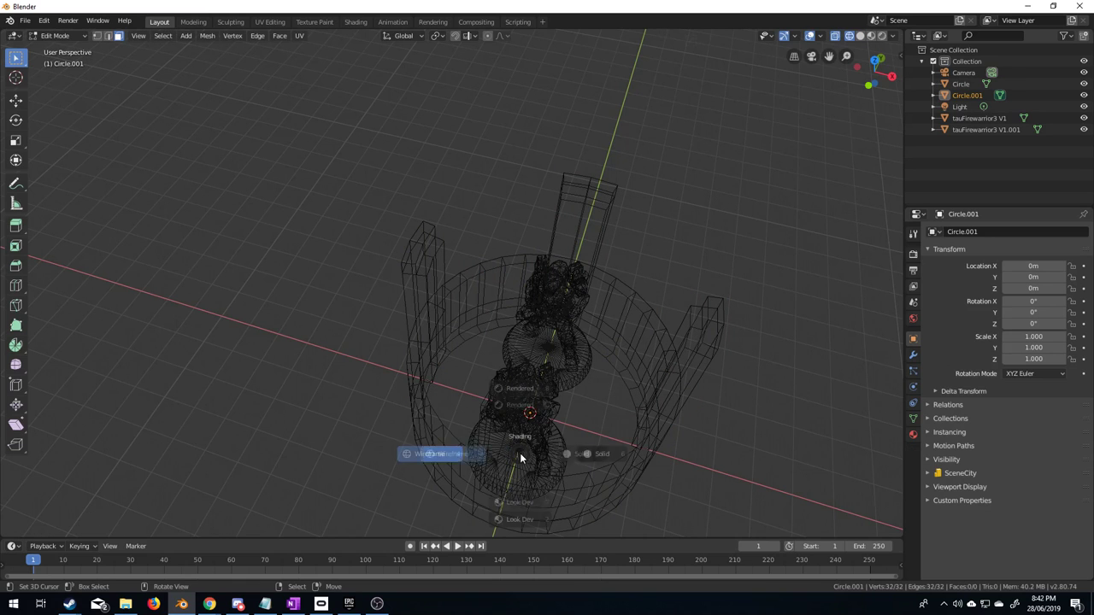
key("z")
left_click(589, 449)
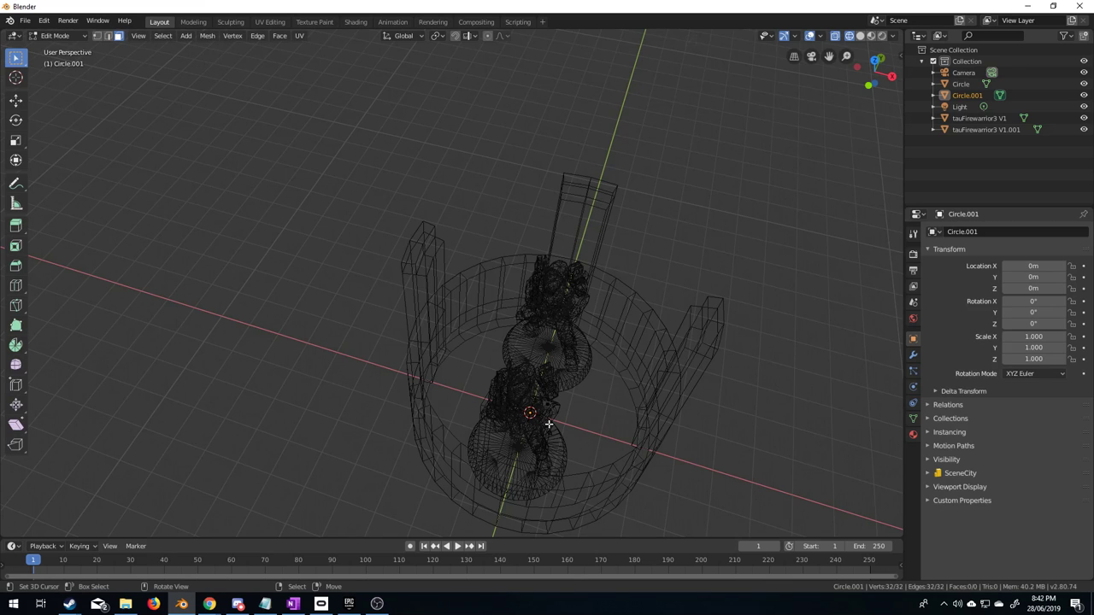
Scale the circle to the bunker wall, raise it about 56.81 m, then return to solid shading.
key("s")
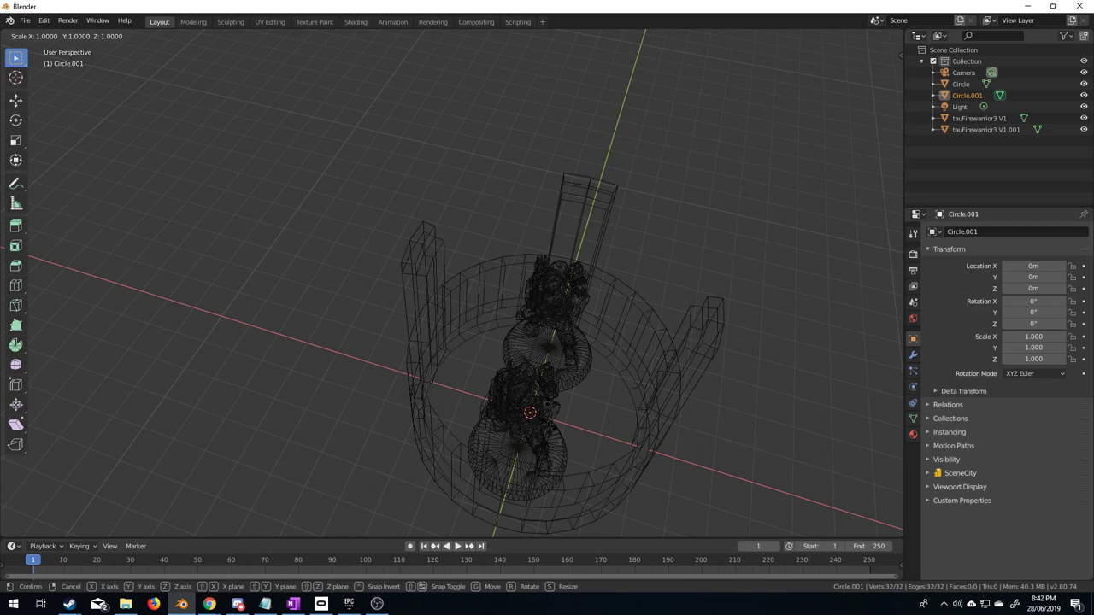
left_click(549, 424)
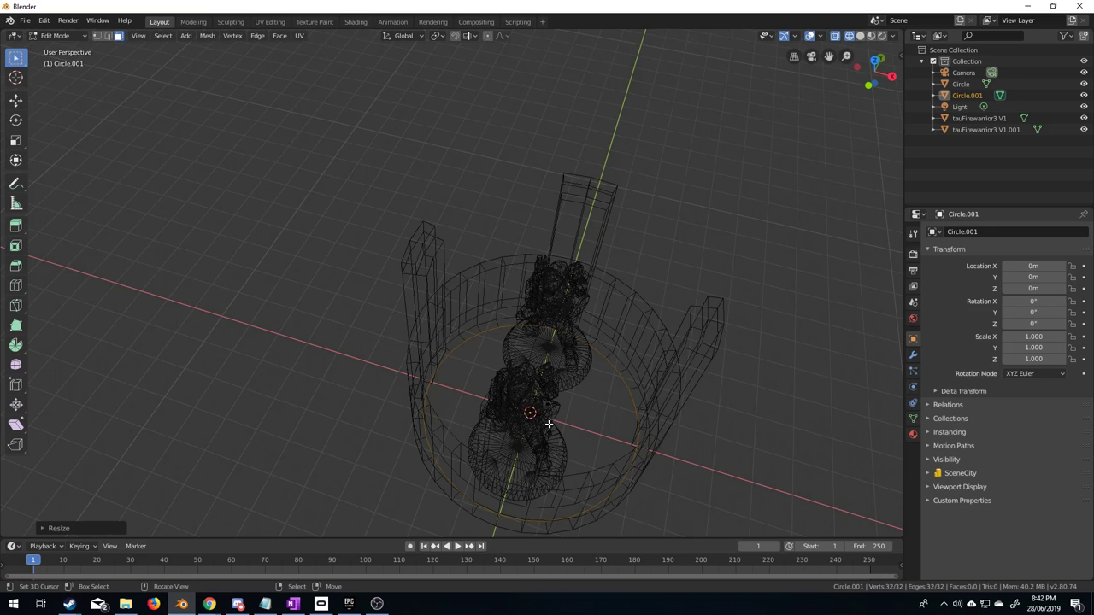
key("KP_3")
key("g")
key("z")
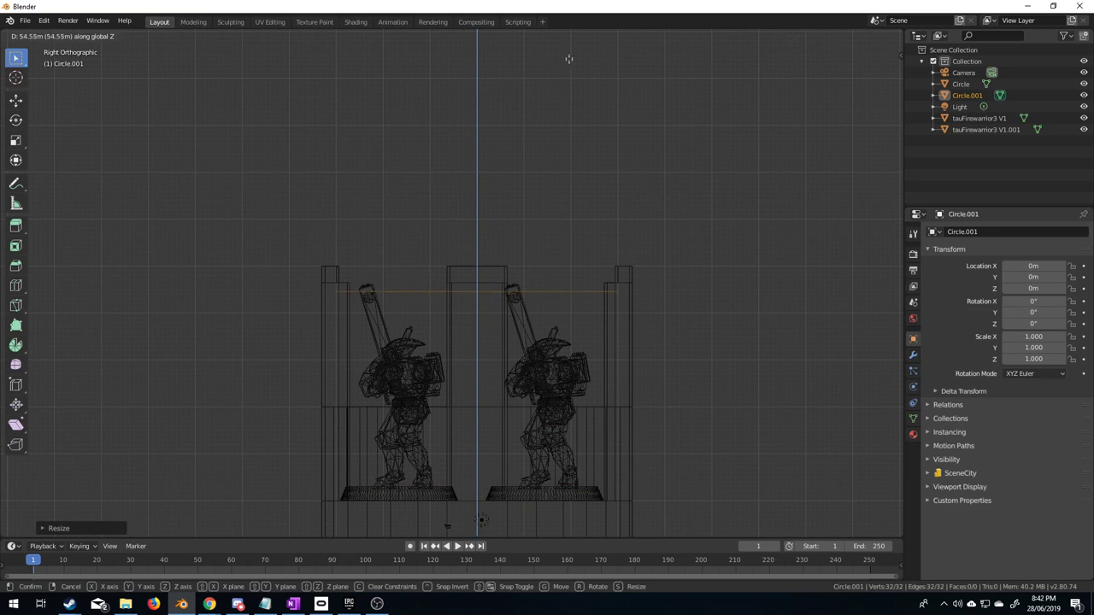
left_click(572, 462)
key("KP_7")
key("z")
left_click(630, 415)
Cancel an accidental extrude and resize of the circle and return to wireframe.
scroll(623, 411, "down", 3, "ctrl")
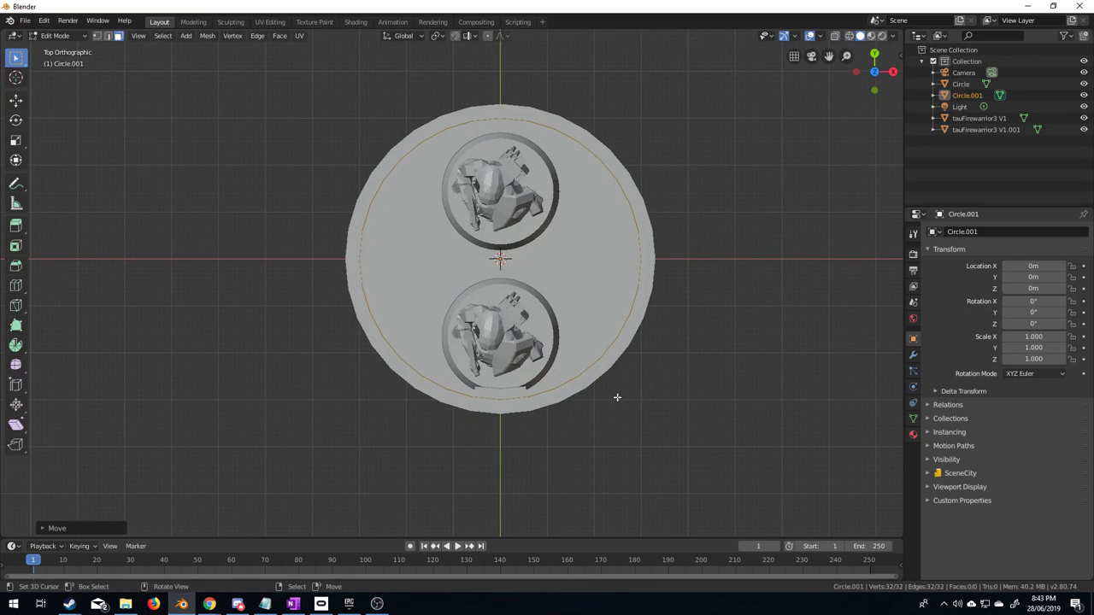
key("e")
right_click(623, 386)
key("shift+z")
key("s")
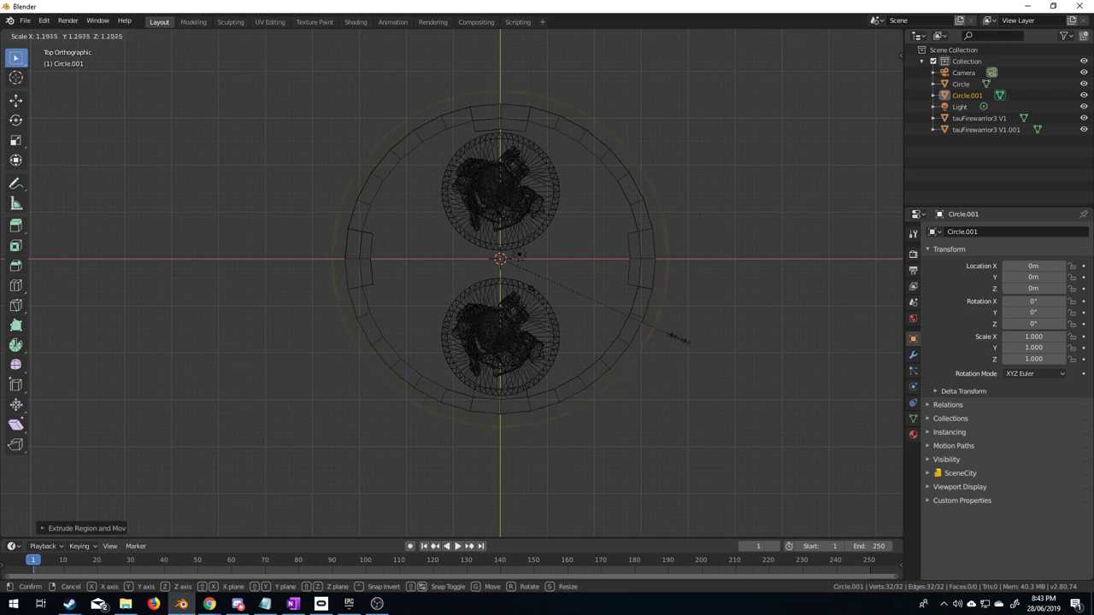
right_click(626, 323)
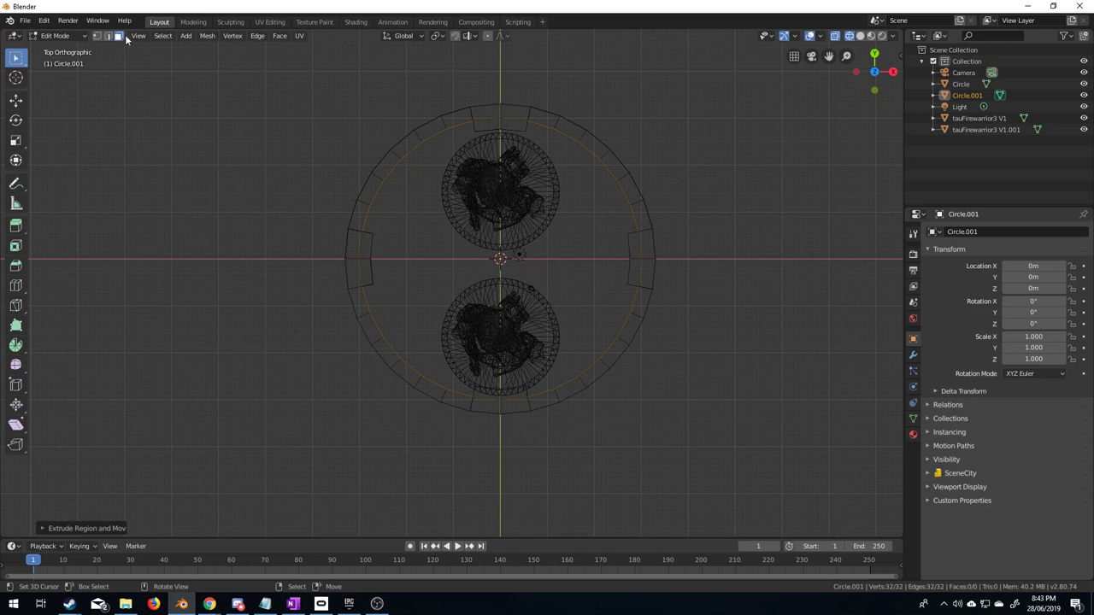
In vertex mode, extrude the circle's ring and scale it inward into a flat 32-face band.
left_click(97, 36)
key("e")
key("s")
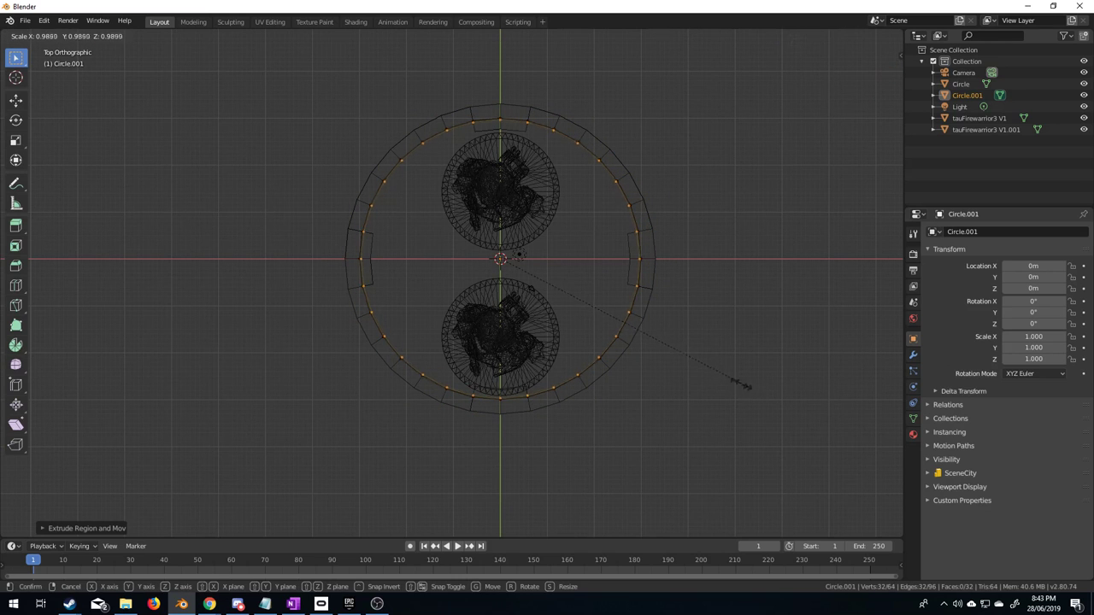
left_click(556, 287)
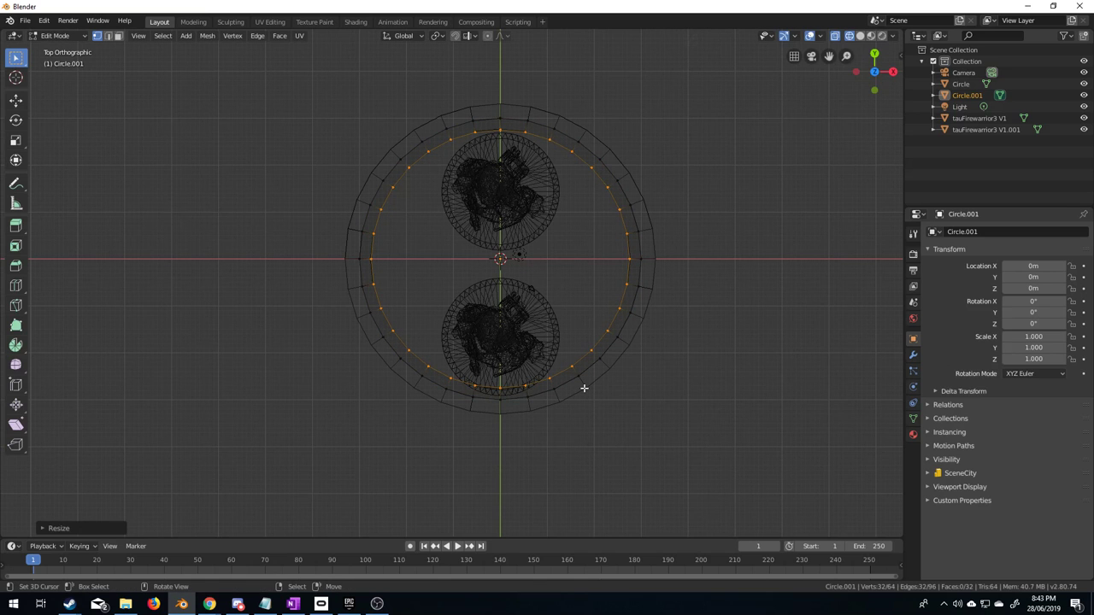
key("ctrl+l")
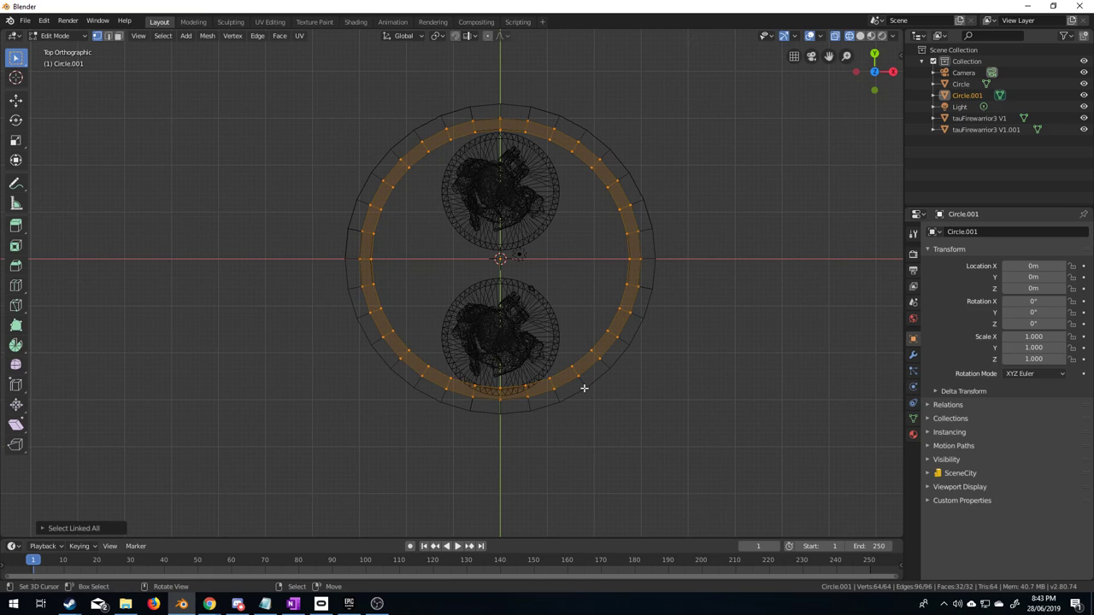
Reselect the whole ring and frame it in the right side view.
scroll(583, 388, "up", 2)
left_click(319, 242, "alt")
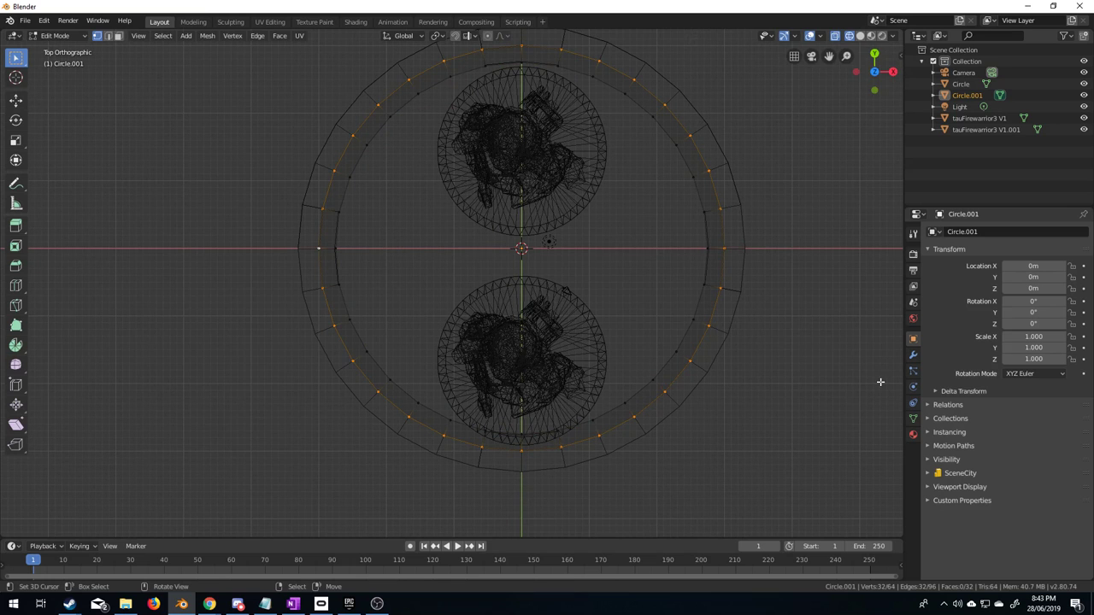
key("s")
right_click(843, 369)
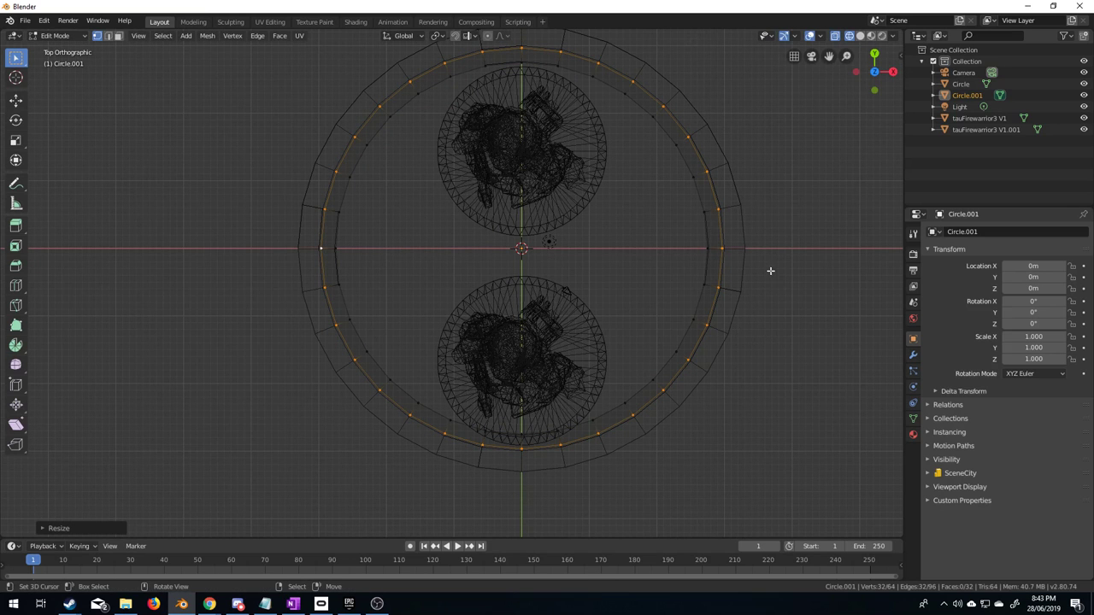
key("ctrl+l")
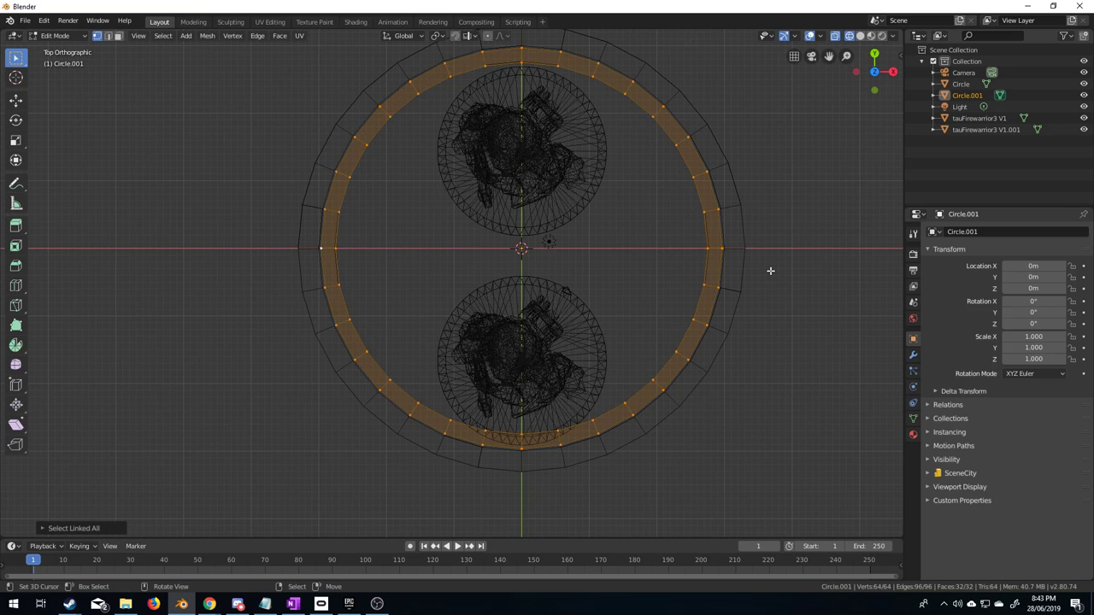
key("KP_3")
middle_click_drag(656, 313, 636, 343, "shift")
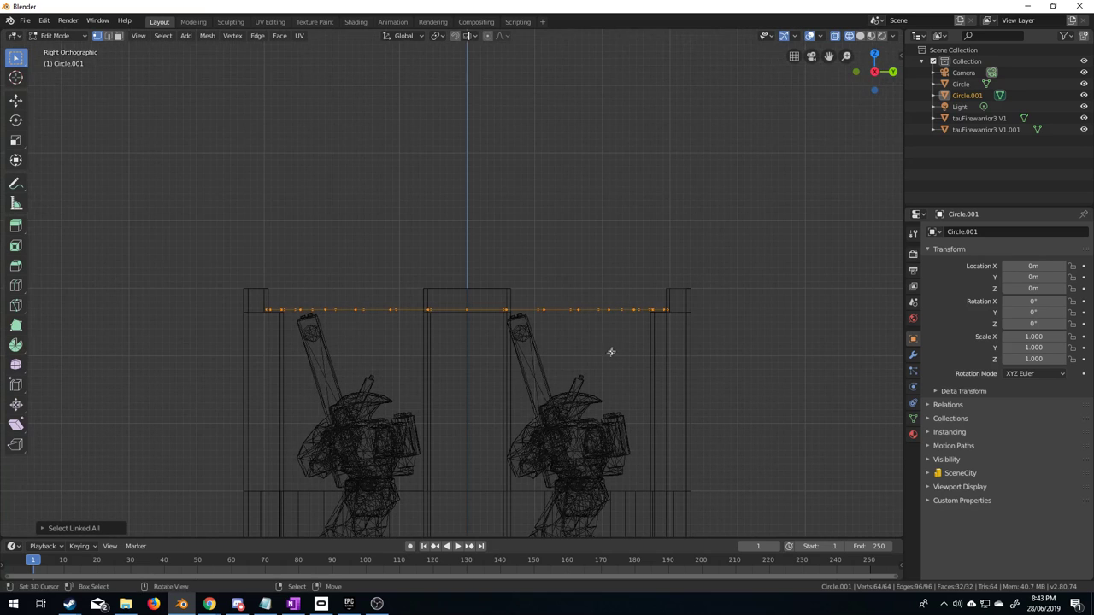
Extrude the ring upward twice into a collar about 1.888 m tall and select its top face loop.
key("e")
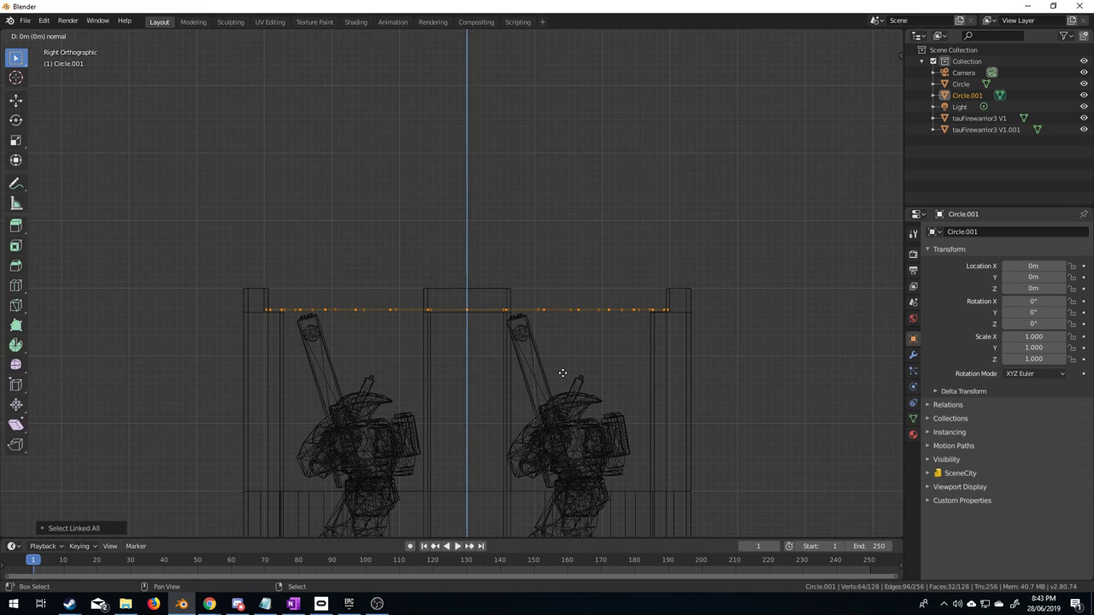
left_click(534, 132)
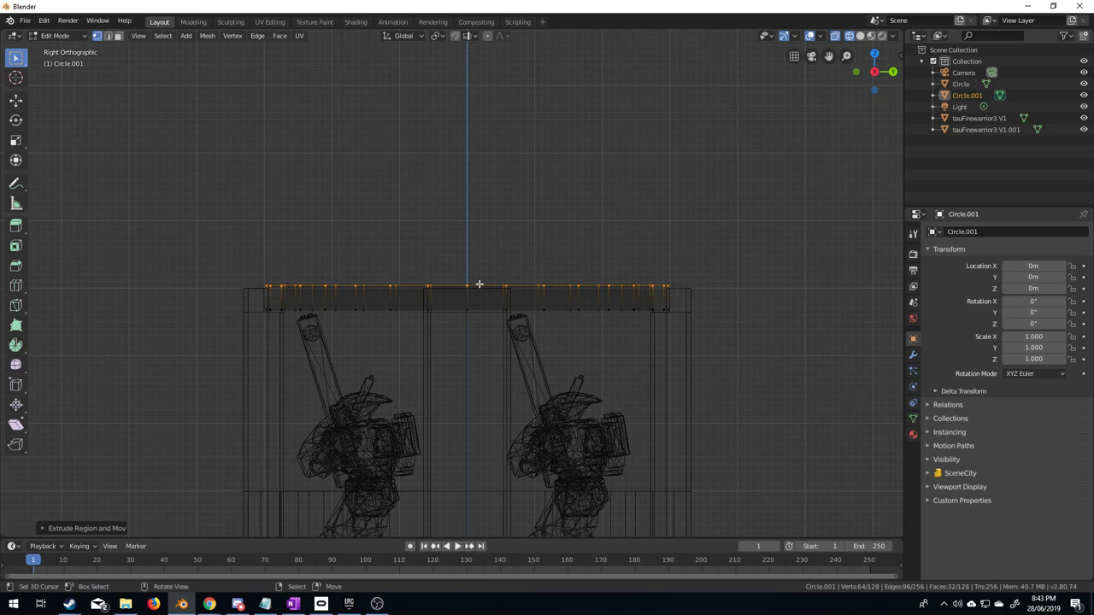
key("e")
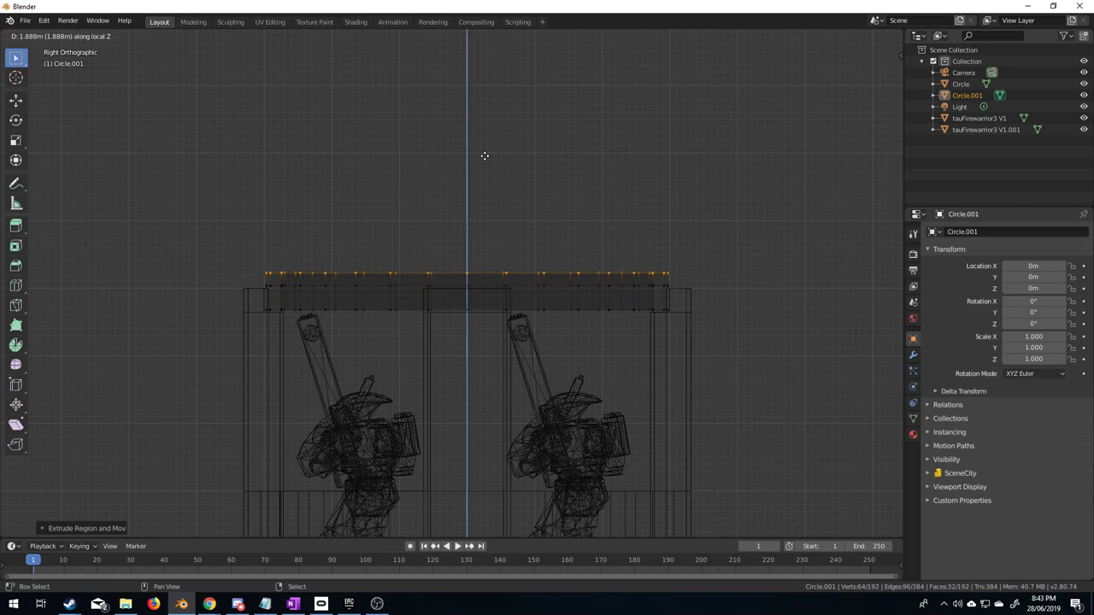
left_click(483, 112)
left_click(118, 35)
left_click(264, 276, "alt")
middle_click_drag(268, 276, 613, 312)
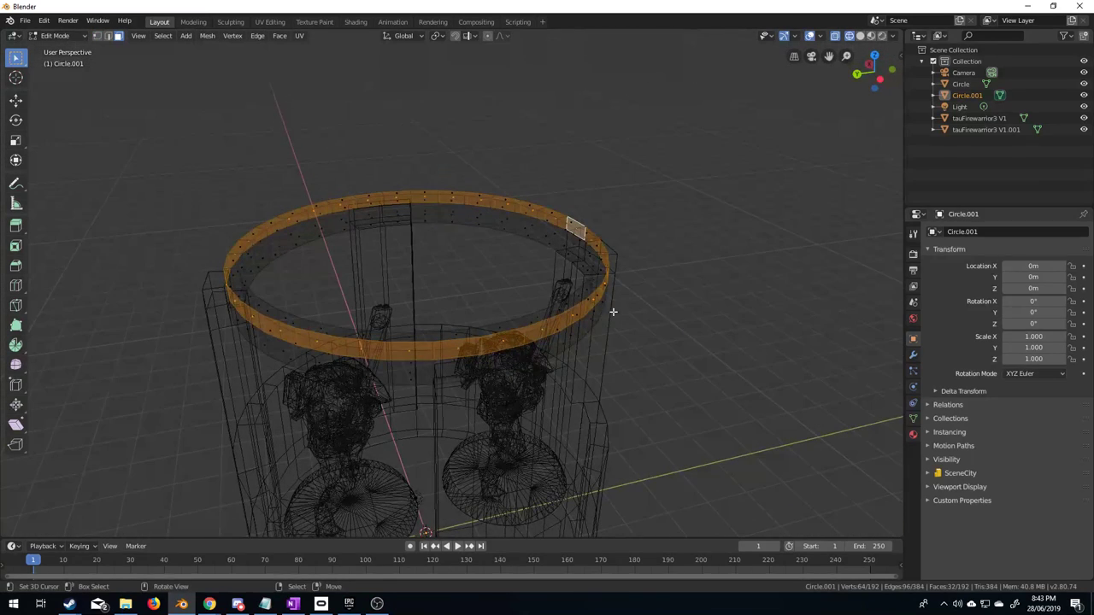
Extrude the top face loop and scale it outward about 1.1 into a wider lip, then show solid shading.
key("e")
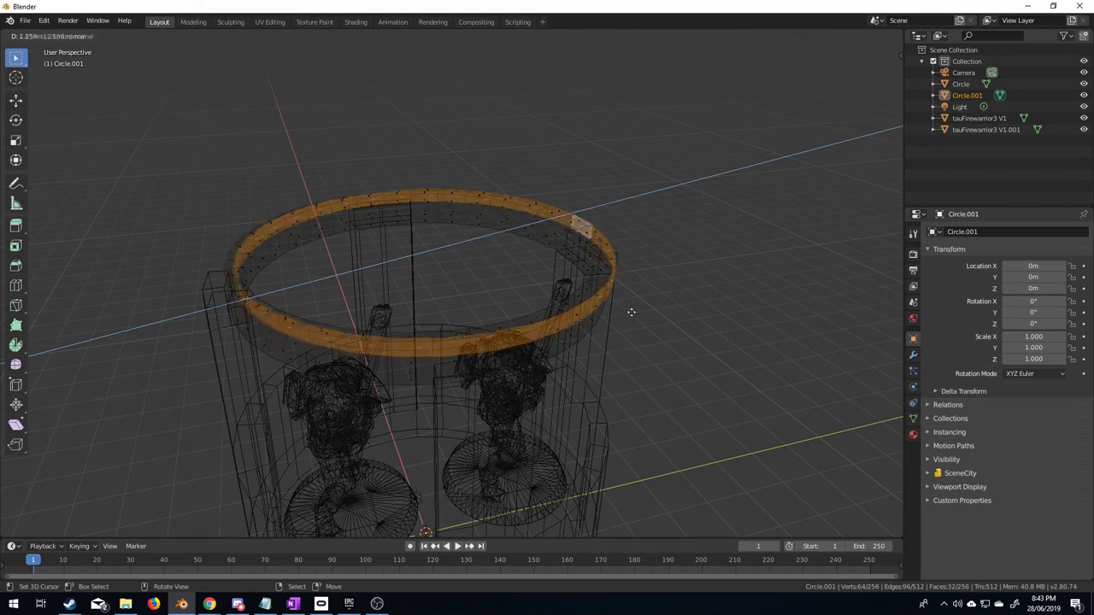
right_click(605, 335)
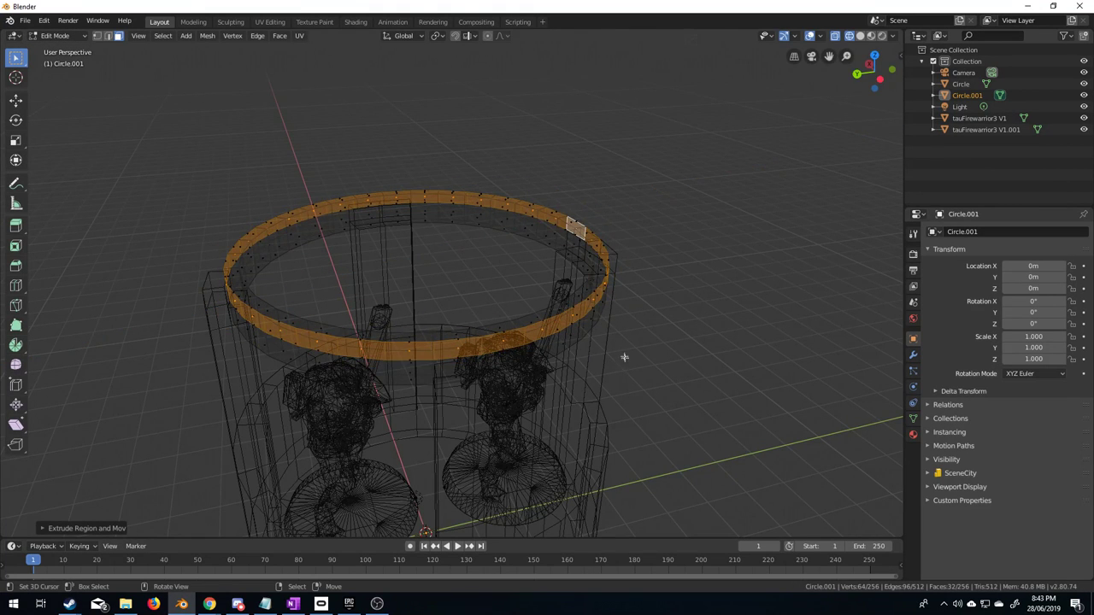
middle_click_drag(622, 359, 650, 331)
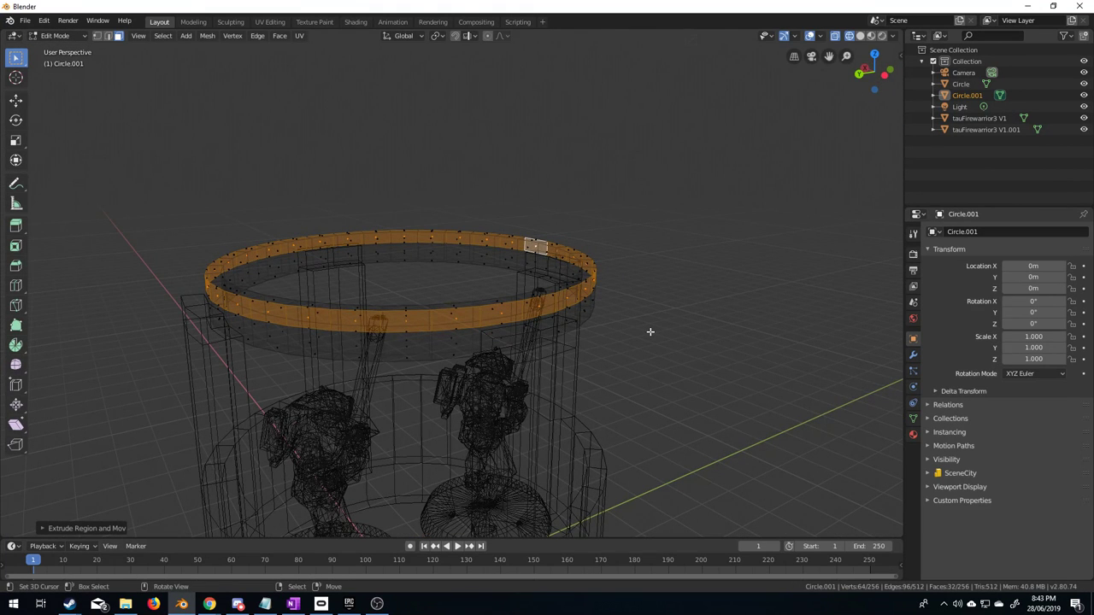
key("KP_7")
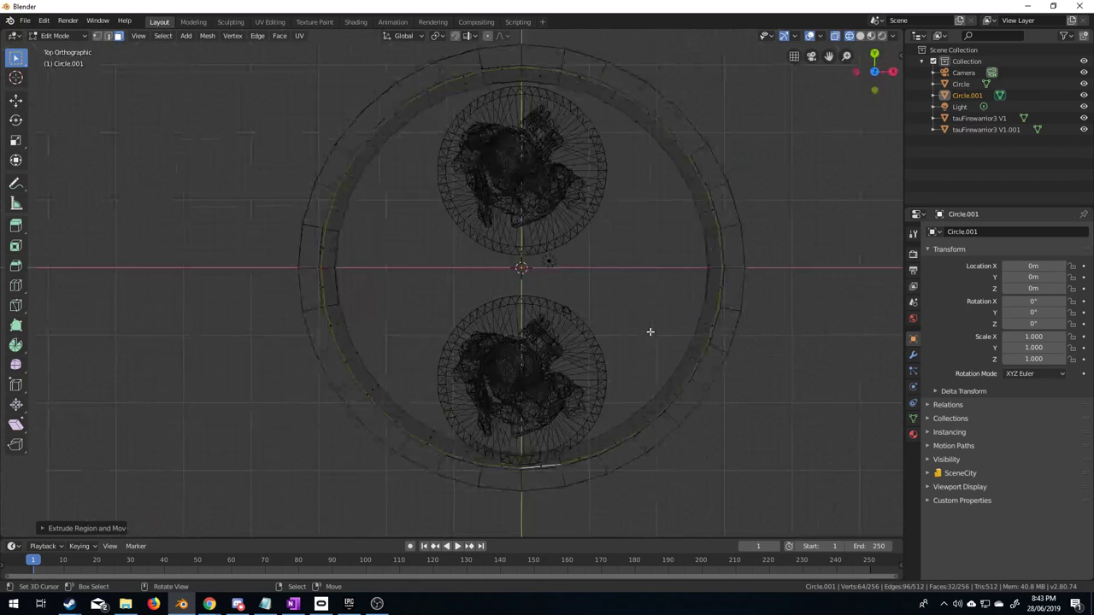
scroll(630, 369, "up", 2)
key("s")
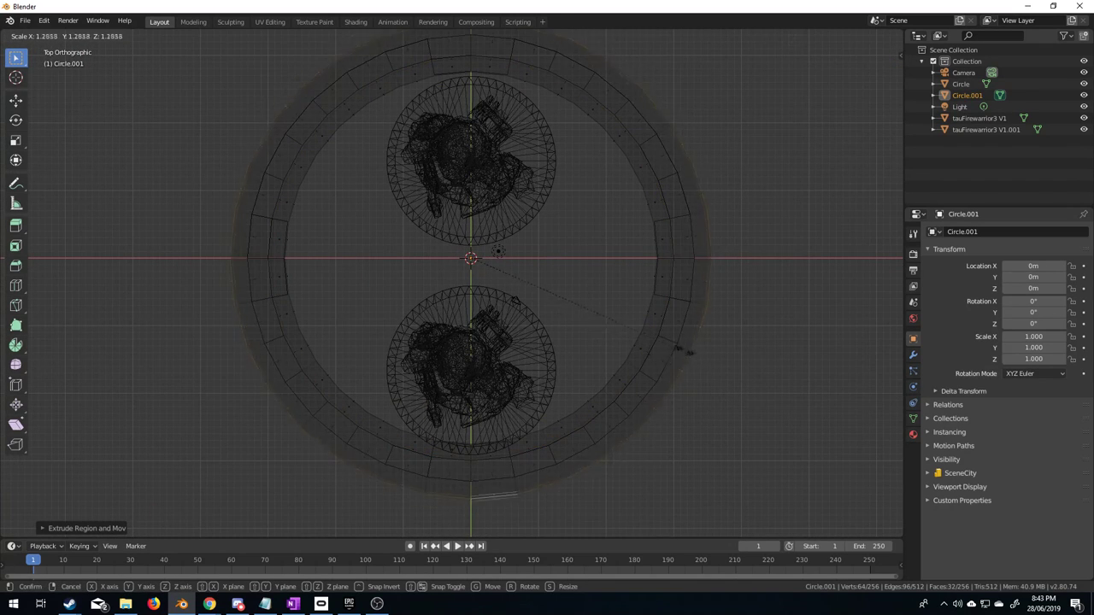
key("shift+z")
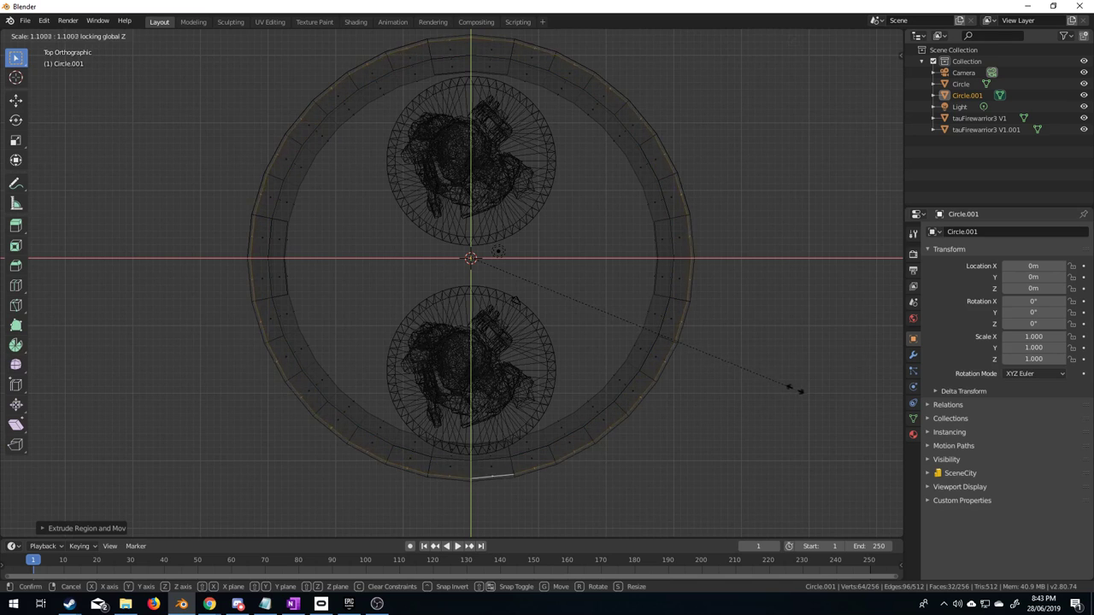
left_click(208, 482)
middle_click_drag(208, 482, 479, 316)
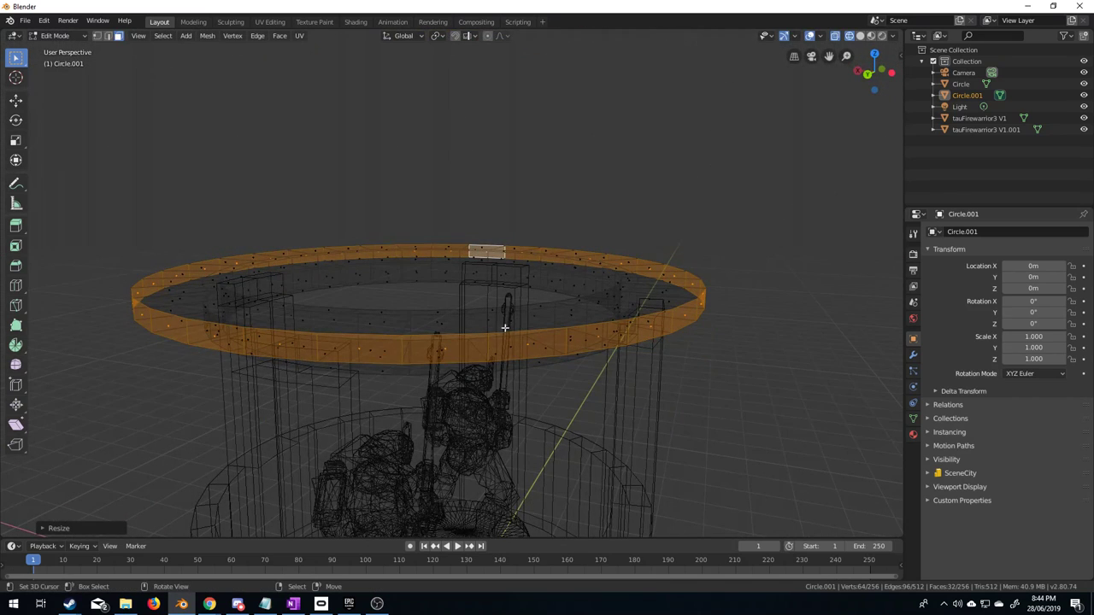
key("z")
left_click(593, 324)
Orbit and zoom around the solid-shaded collar to check how it caps the four posts.
mouse_move(593, 324)
middle_mouse_down()
mouse_move(288, 337)
mouse_move(452, 349)
middle_mouse_up()
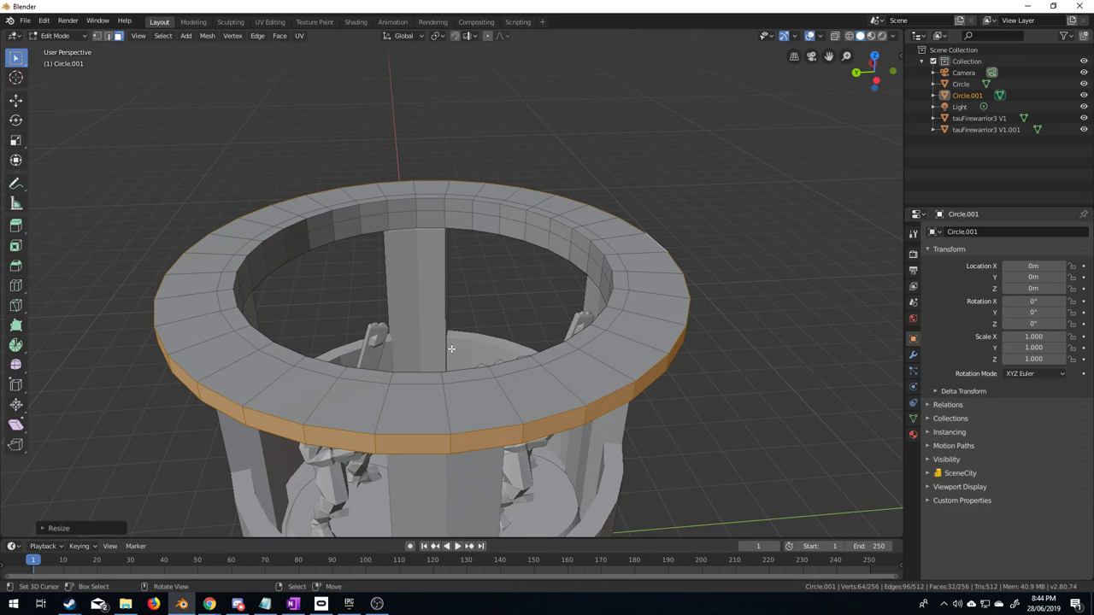
middle_click_drag(398, 393, 505, 371)
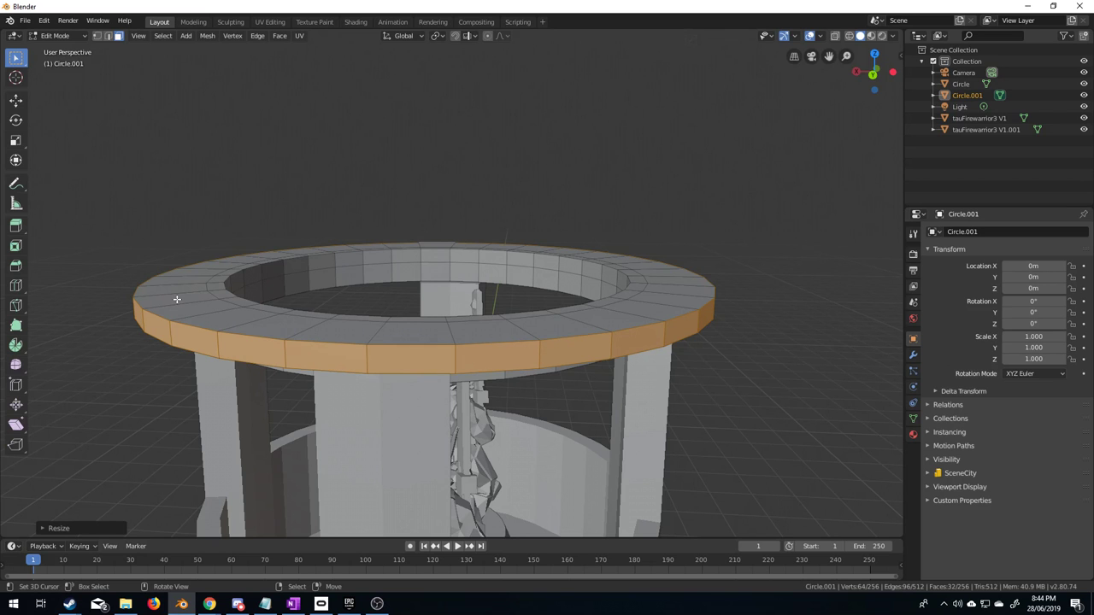
middle_click_drag(357, 430, 798, 425)
scroll(743, 434, "down", 5)
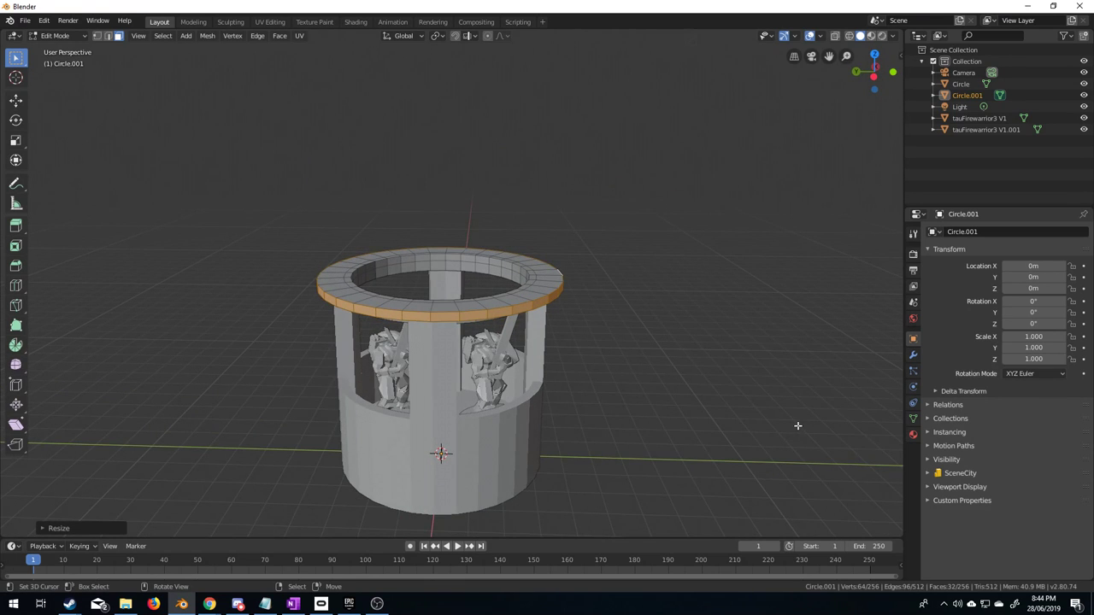
scroll(684, 410, "up", 5)
middle_click_drag(684, 410, 549, 377)
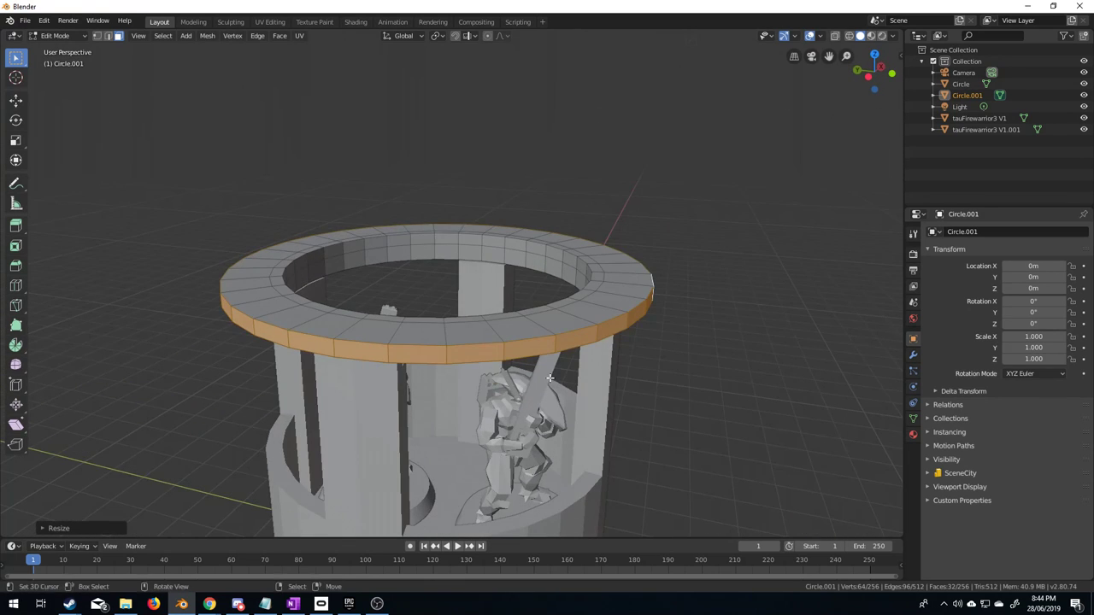
middle_click_drag(443, 334, 513, 325)
left_click(108, 36)
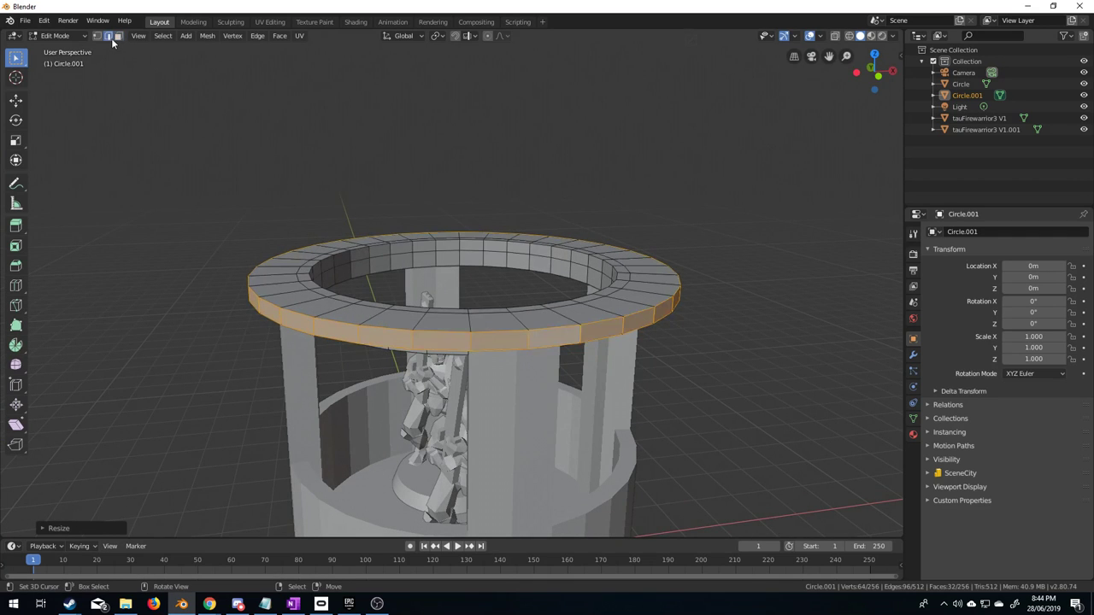
Fill the ring's inner edge loop with a face and extrude the whole top upward into a solid lid.
left_click(359, 248, "alt")
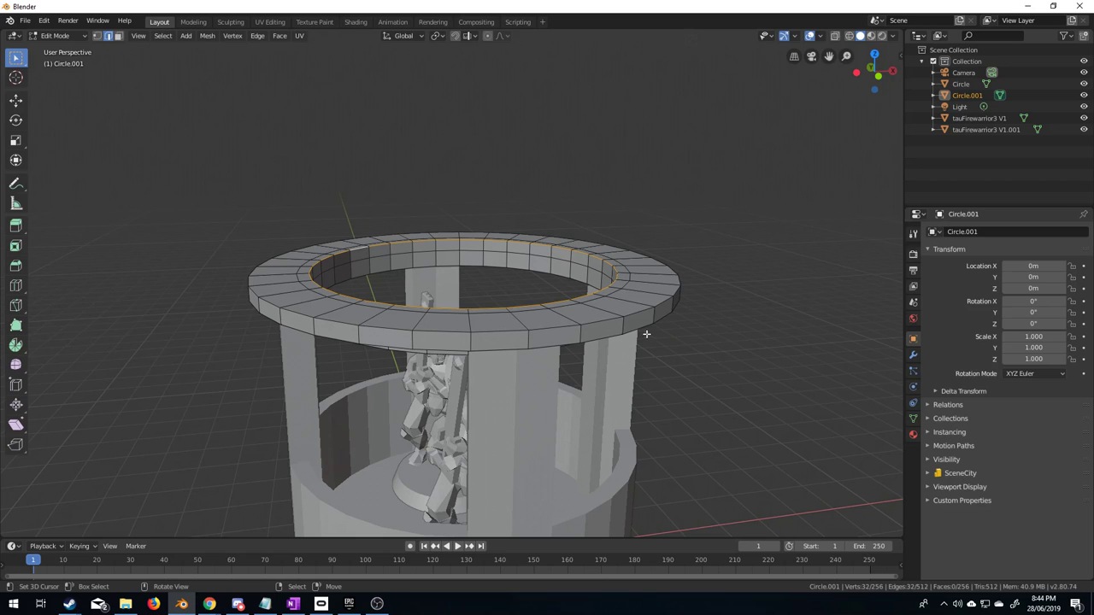
key("f")
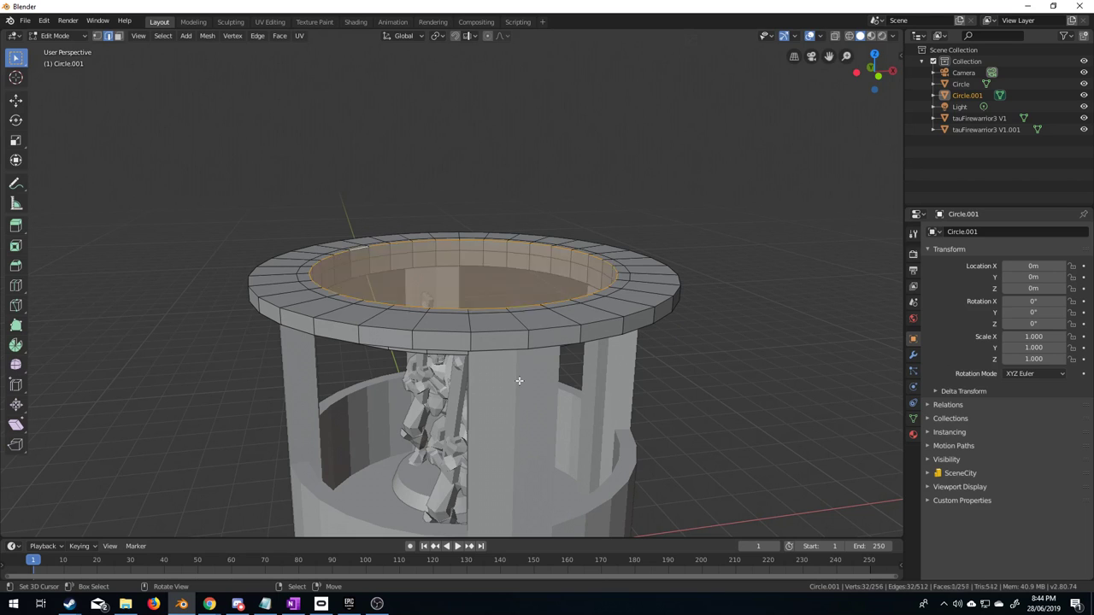
left_click(118, 35)
scroll(299, 307, "up", 1)
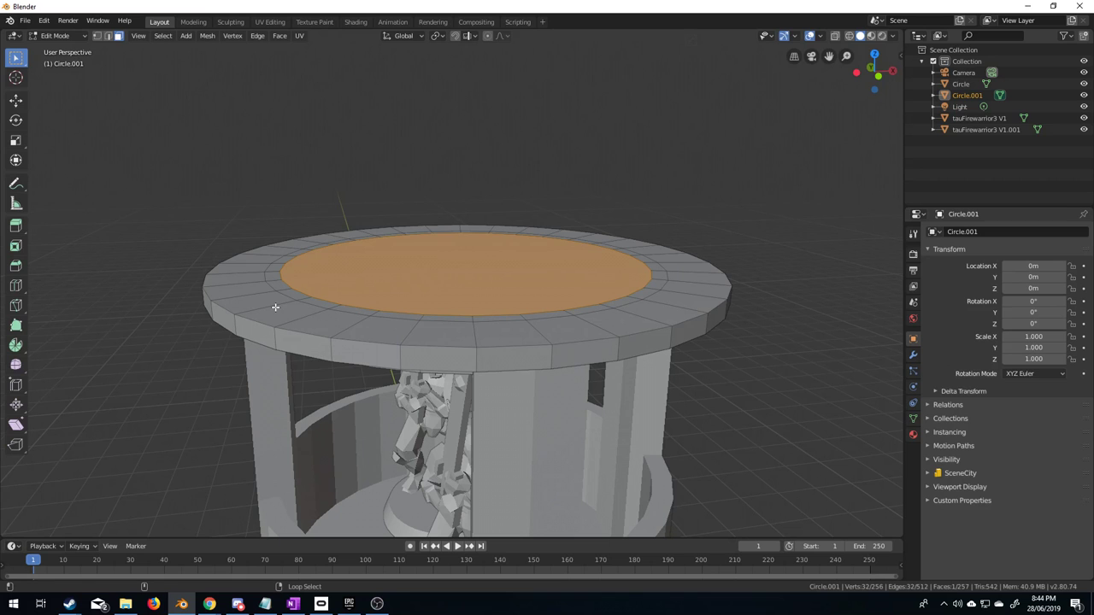
left_click(275, 307, "alt+shift")
left_click(312, 301, "alt+shift")
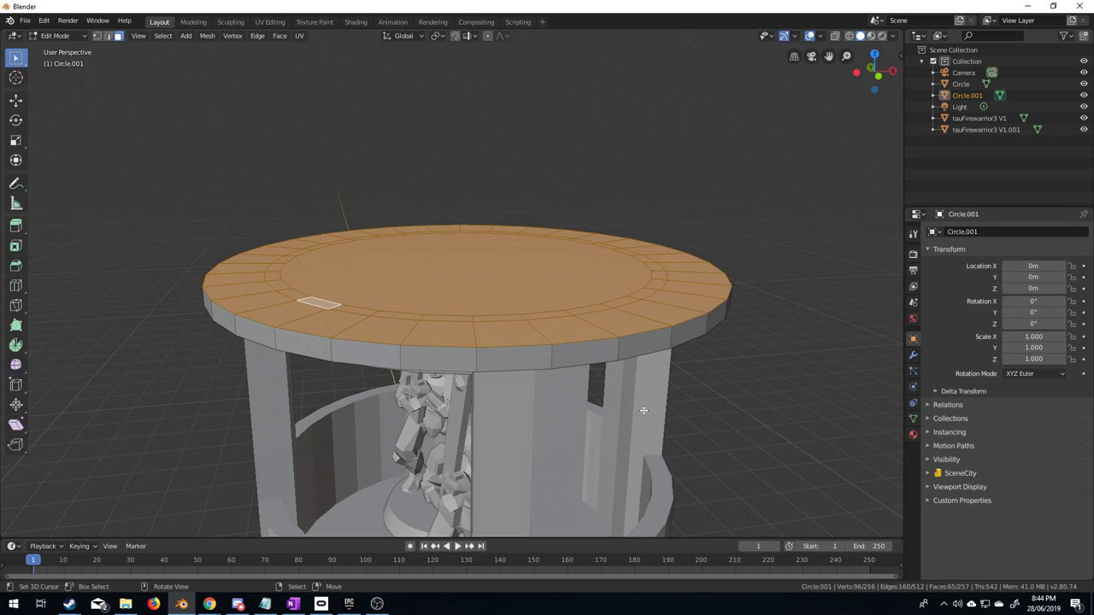
key("e")
left_click(647, 378)
middle_click_drag(647, 378, 581, 291)
scroll(564, 389, "down", 3)
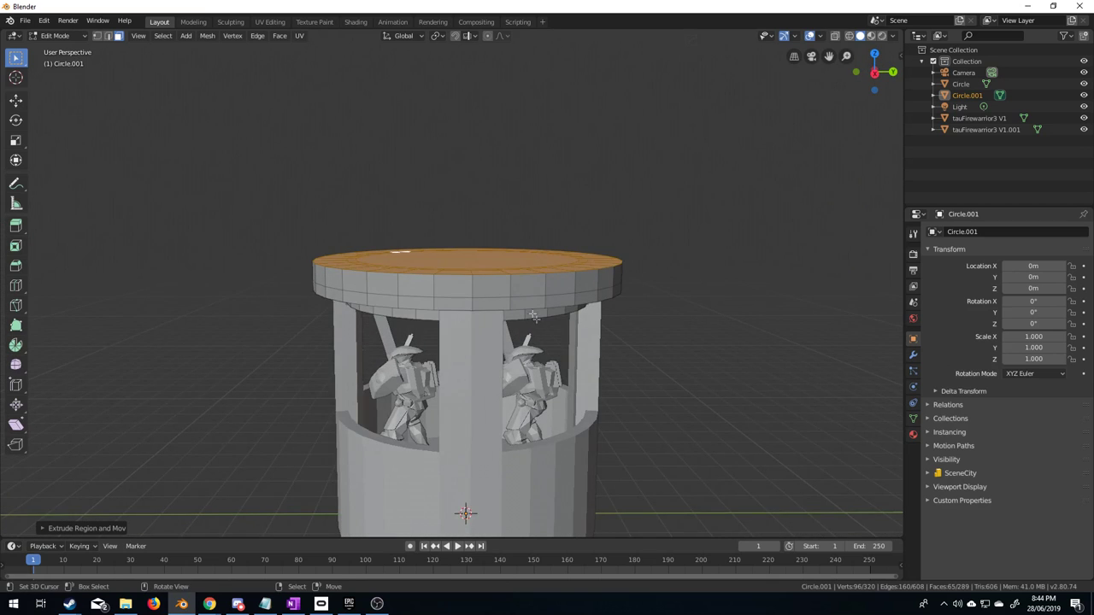
Select the cap's top rim edge loop and scale it down to taper the cap.
middle_click_drag(533, 317, 554, 333)
left_click(108, 35)
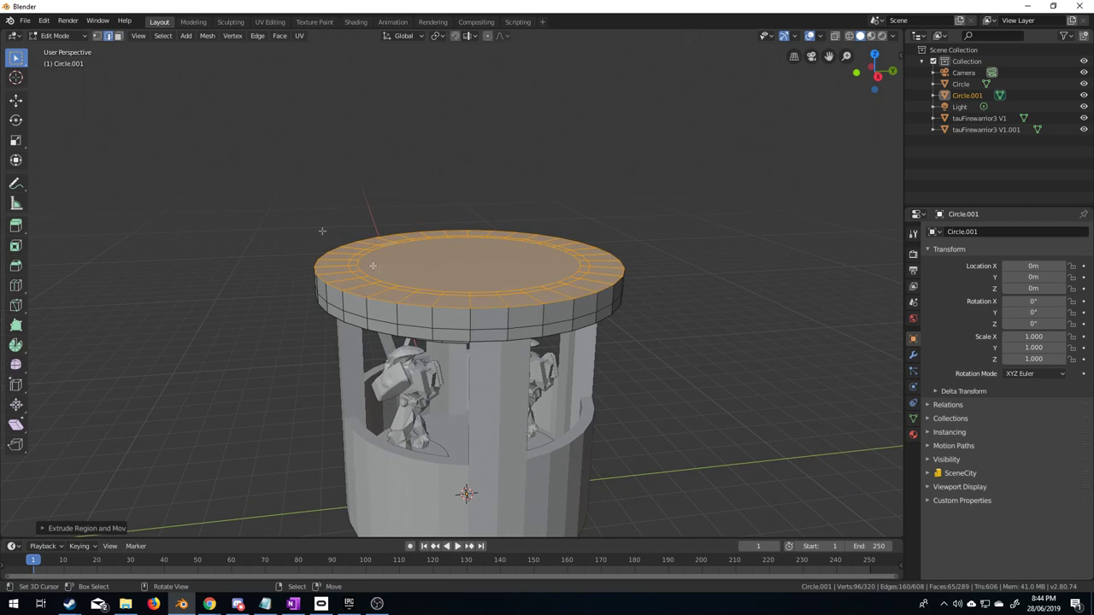
left_click(559, 304, "alt")
middle_click_drag(559, 304, 764, 361)
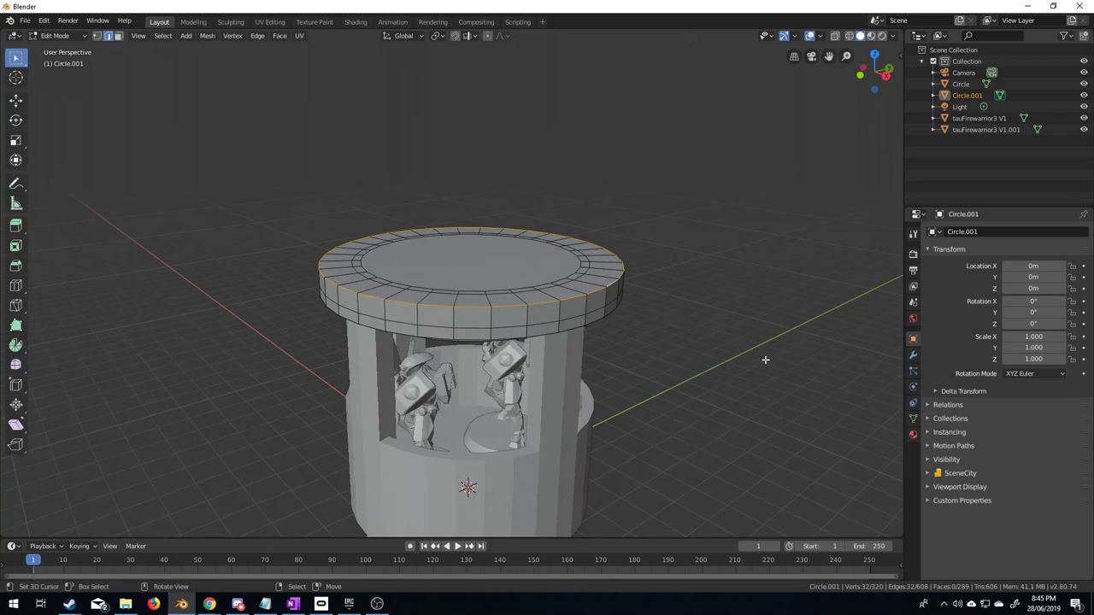
key("s")
left_click(593, 349)
middle_click_drag(593, 349, 323, 296)
Inspect the tapered cap from several angles, briefly toggling Object Mode, and open the Add Mesh menu.
scroll(322, 296, "up", 8)
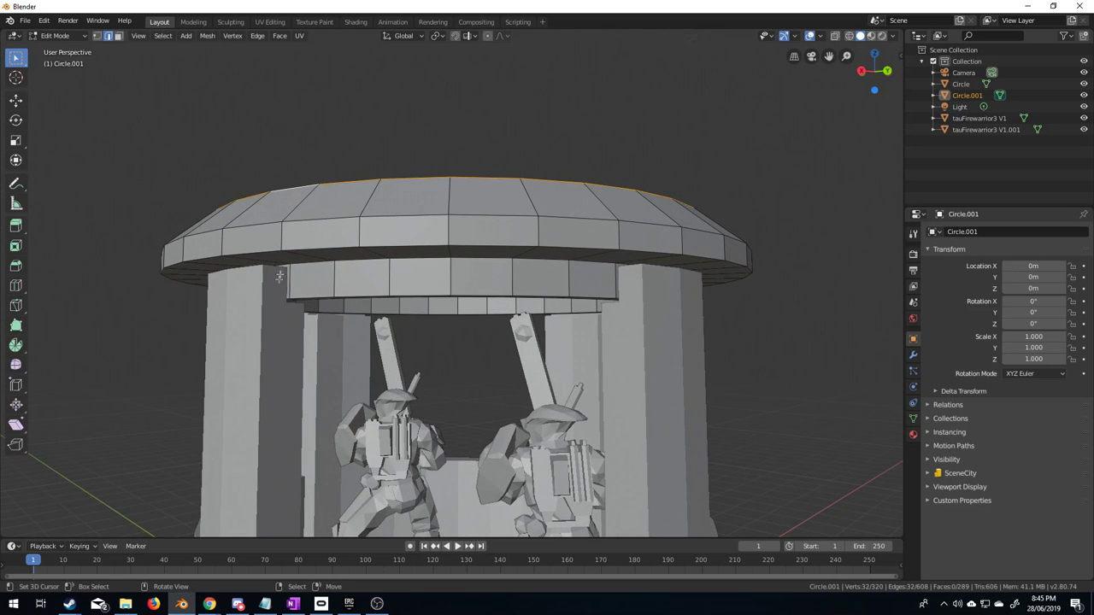
scroll(646, 295, "down", 6)
middle_click_drag(646, 294, 595, 390)
key("Tab")
scroll(501, 362, "up", 5)
middle_click_drag(501, 361, 446, 266)
key("Tab")
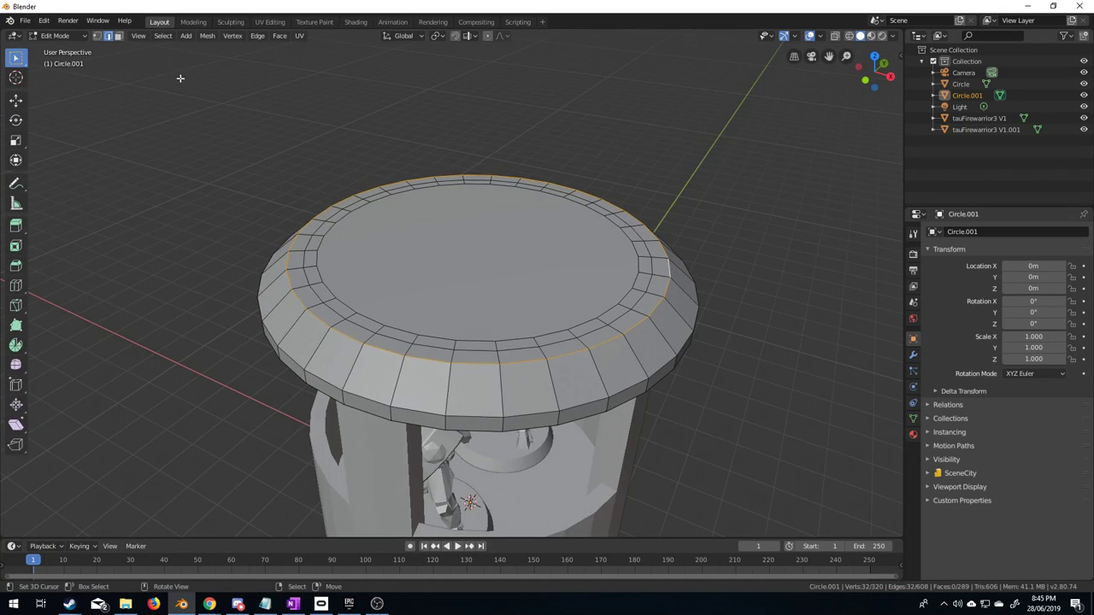
scroll(473, 385, "down", 3)
key("shift+a")
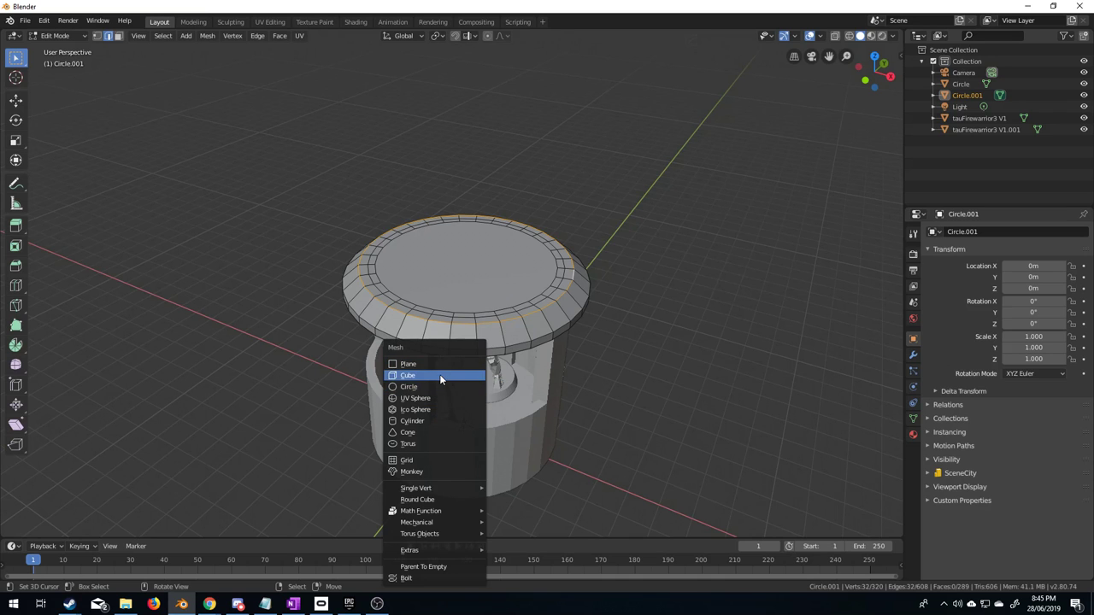
Add a cylinder, raise it, scale it down and move it across the cap in top view.
left_click(439, 421)
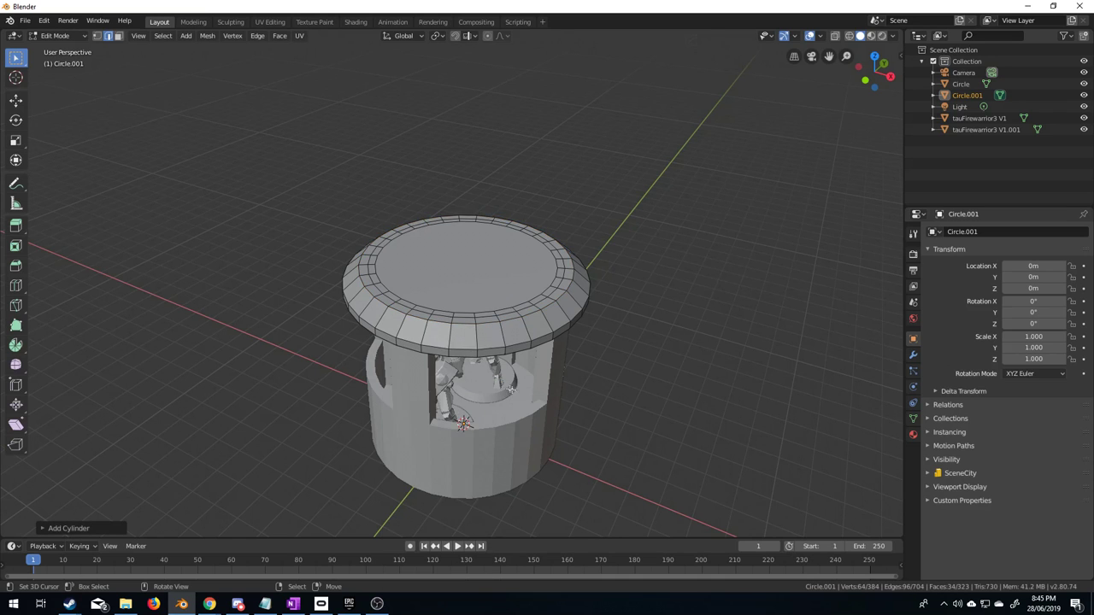
key("g")
key("z")
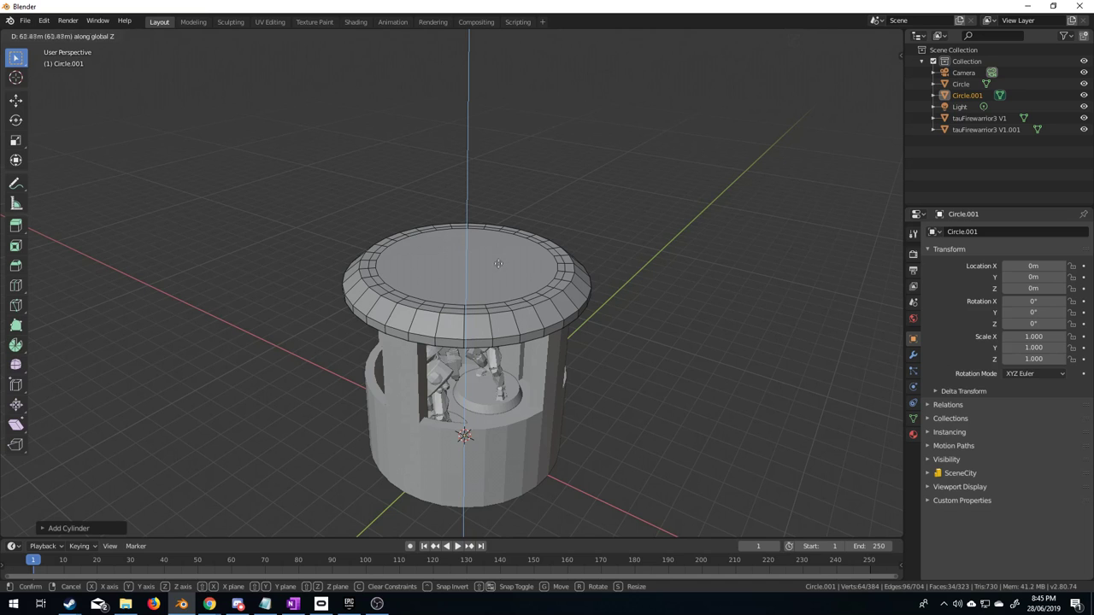
left_click(500, 234)
key("s")
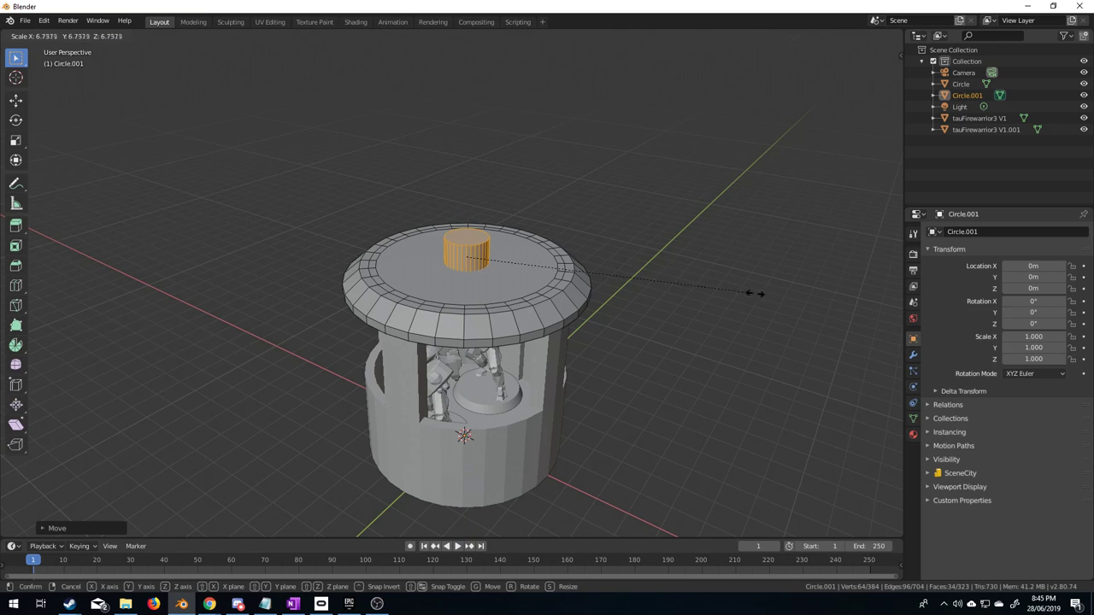
left_click(757, 293)
key("KP_7")
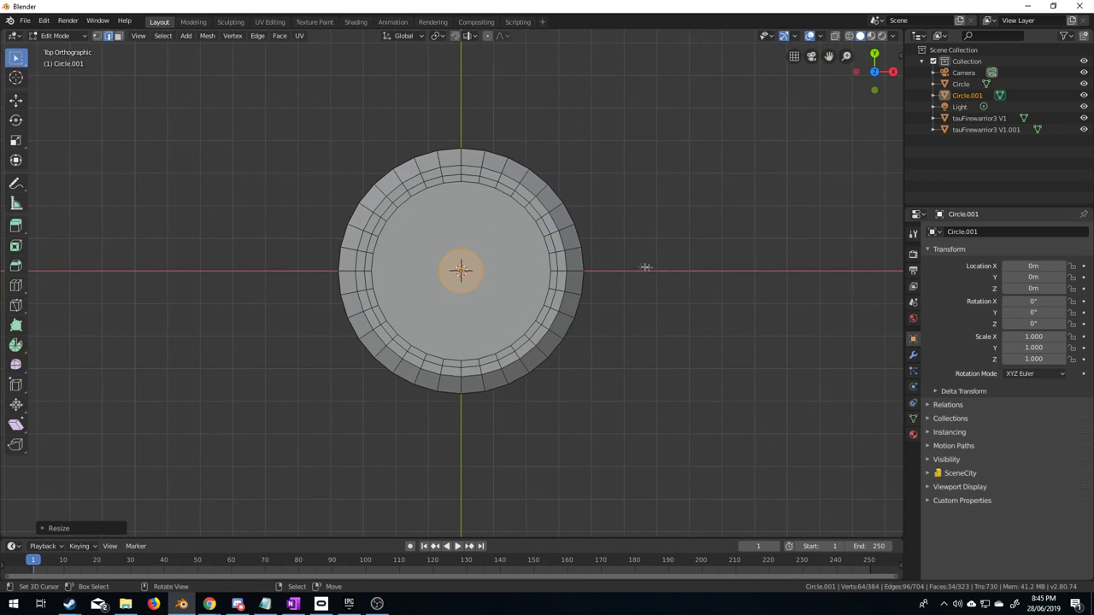
key("g")
left_click(658, 359)
middle_click_drag(659, 362, 499, 310)
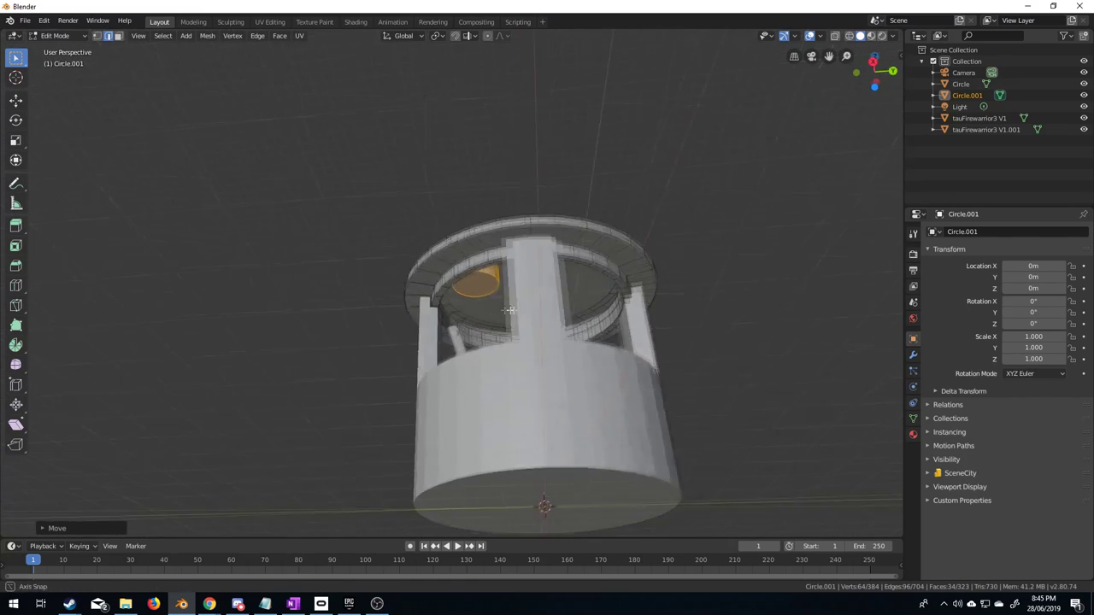
scroll(499, 310, "up", 5)
Adjust the cylinder's height above the cap, checking it in wireframe and then solid shading.
key("g")
key("z")
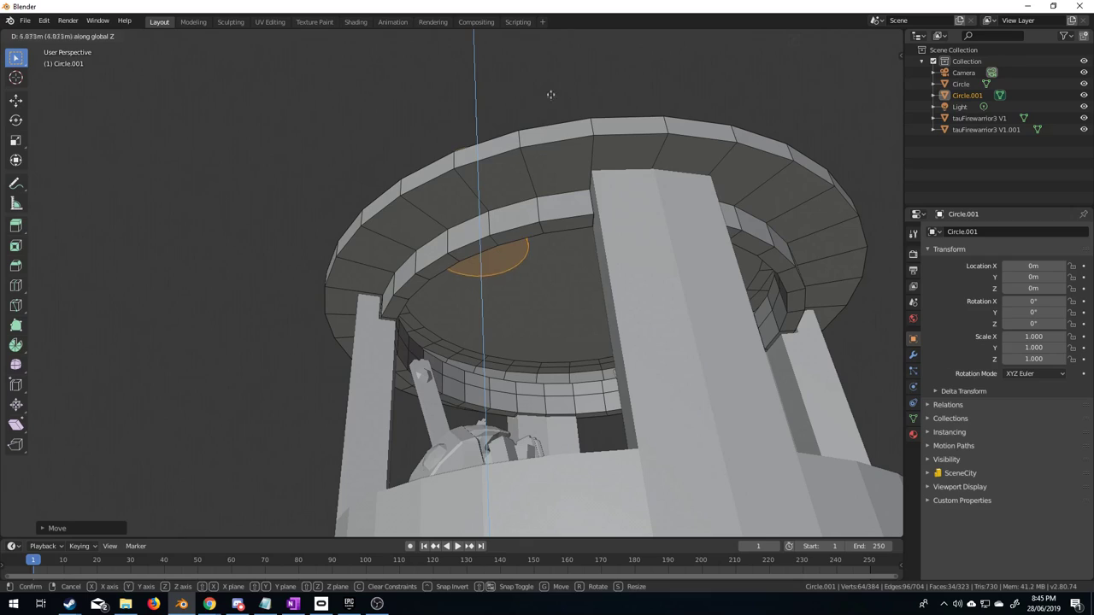
left_click(552, 59)
mouse_move(552, 59)
middle_mouse_down()
mouse_move(562, 279)
mouse_move(603, 249)
mouse_move(540, 249)
mouse_move(478, 285)
middle_mouse_up()
key("z")
left_click(555, 251)
key("z")
left_click(482, 330)
key("z")
left_click(299, 330)
Fill the open edge loop under the roof ring, then move the cylinder toward the lid's outer rim.
mouse_move(298, 330)
middle_mouse_down()
mouse_move(471, 333)
mouse_move(541, 347)
middle_mouse_up()
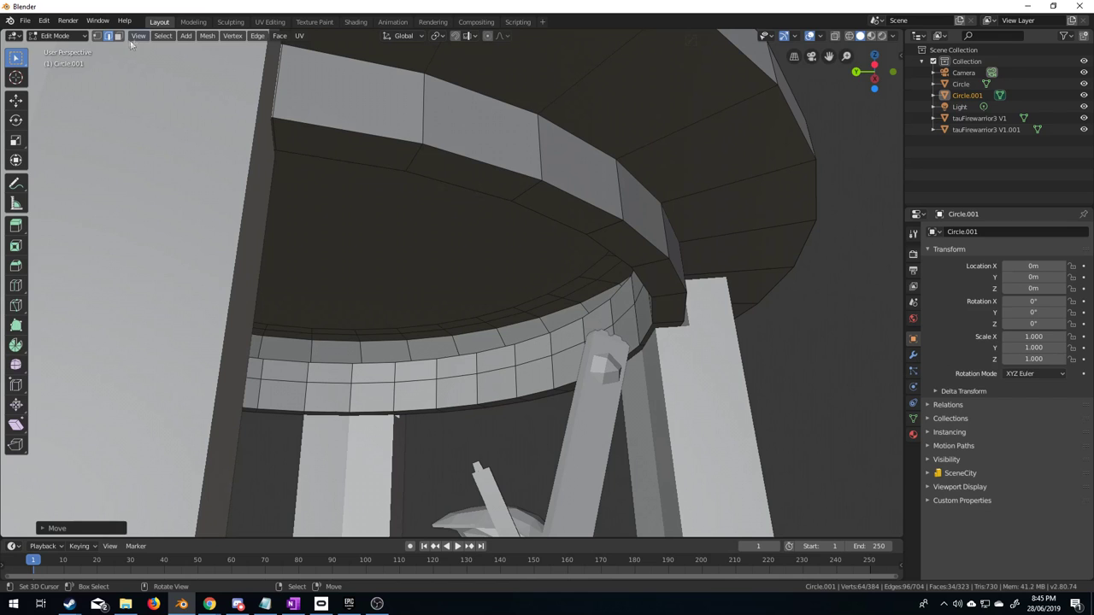
left_click(463, 353, "alt")
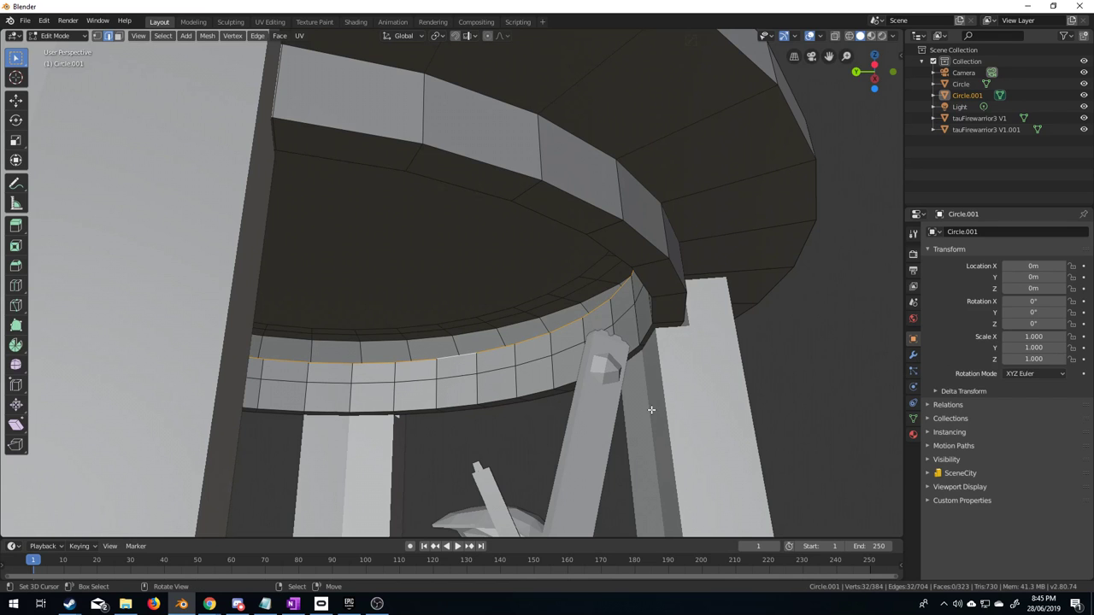
key("f")
middle_click_drag(647, 407, 530, 252)
key("ctrl+l")
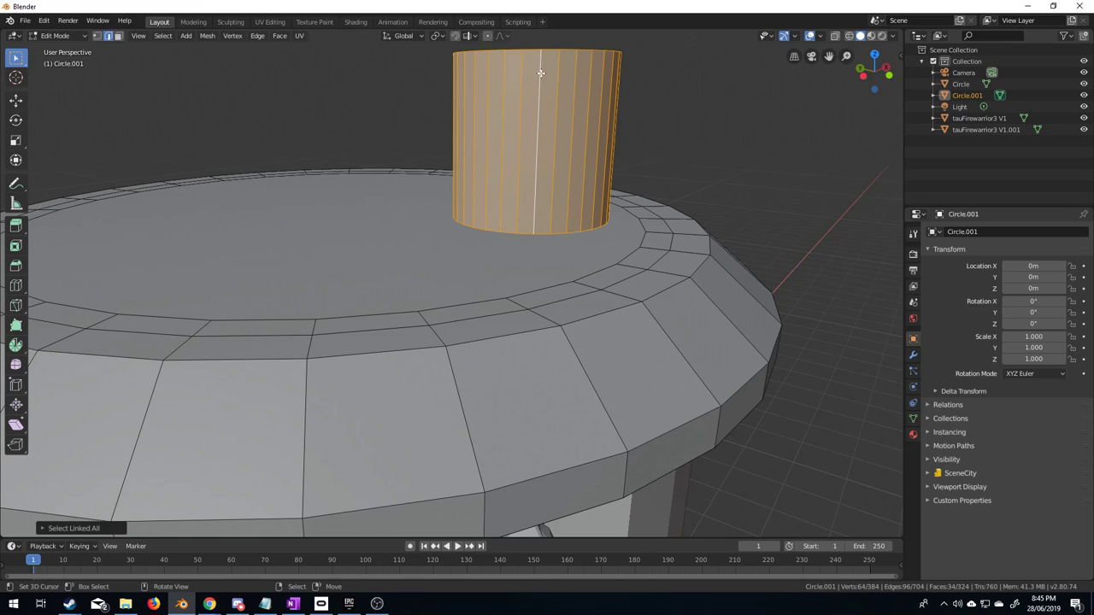
key("g")
left_click(559, 196)
middle_click_drag(558, 196, 476, 286)
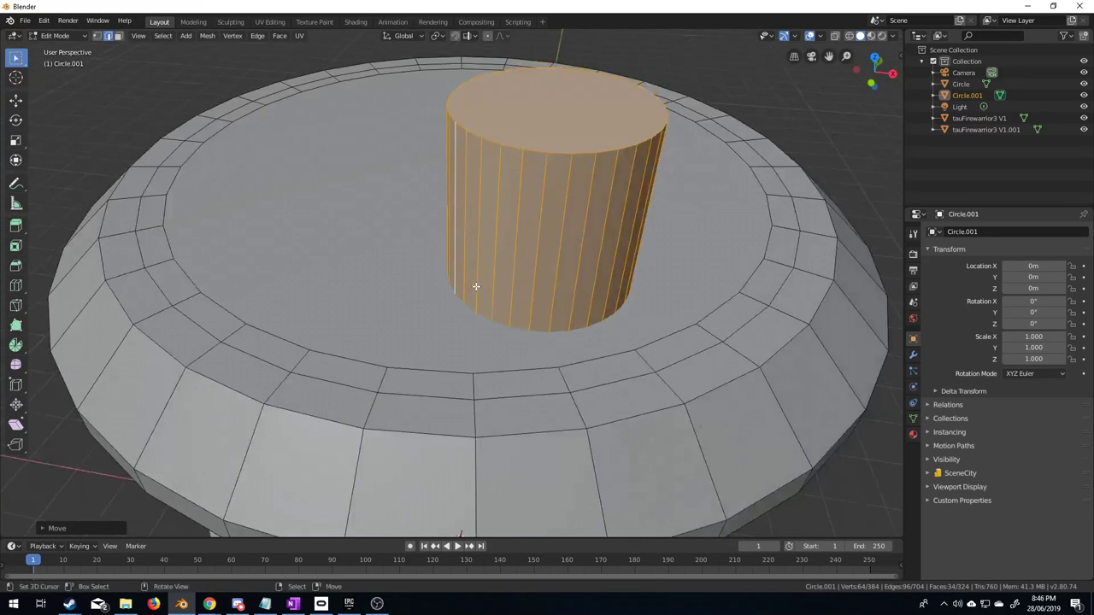
scroll(446, 265, "down", 8)
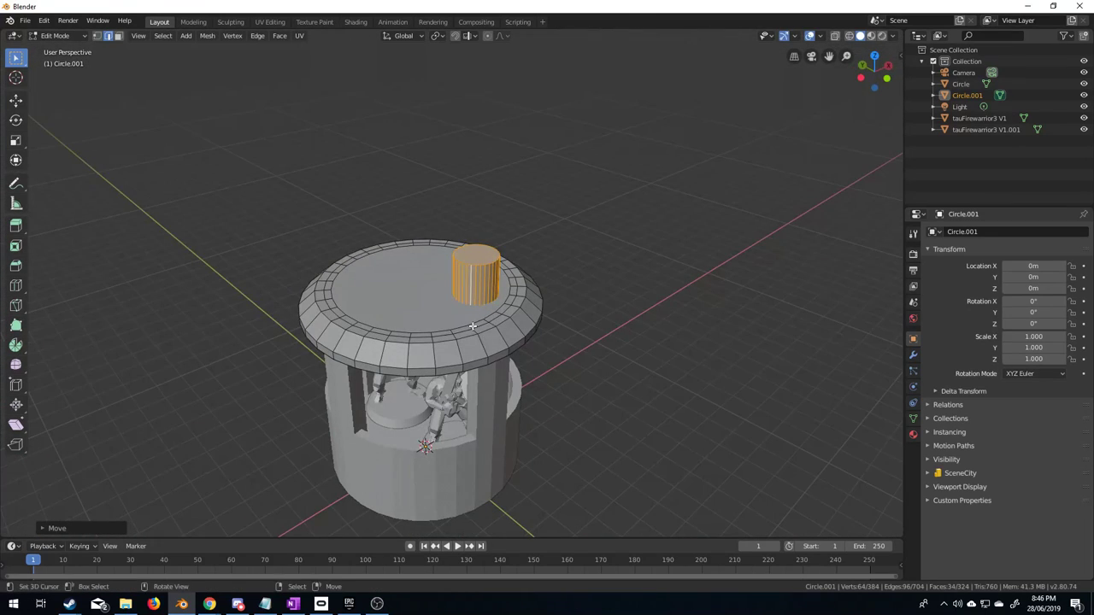
scroll(471, 325, "up", 5)
middle_click_drag(471, 326, 414, 357)
middle_click_drag(379, 312, 390, 285)
Duplicate the cylinder's top face, shrink and reposition it, and extrude it upward into a narrower cylinder.
left_click(390, 286)
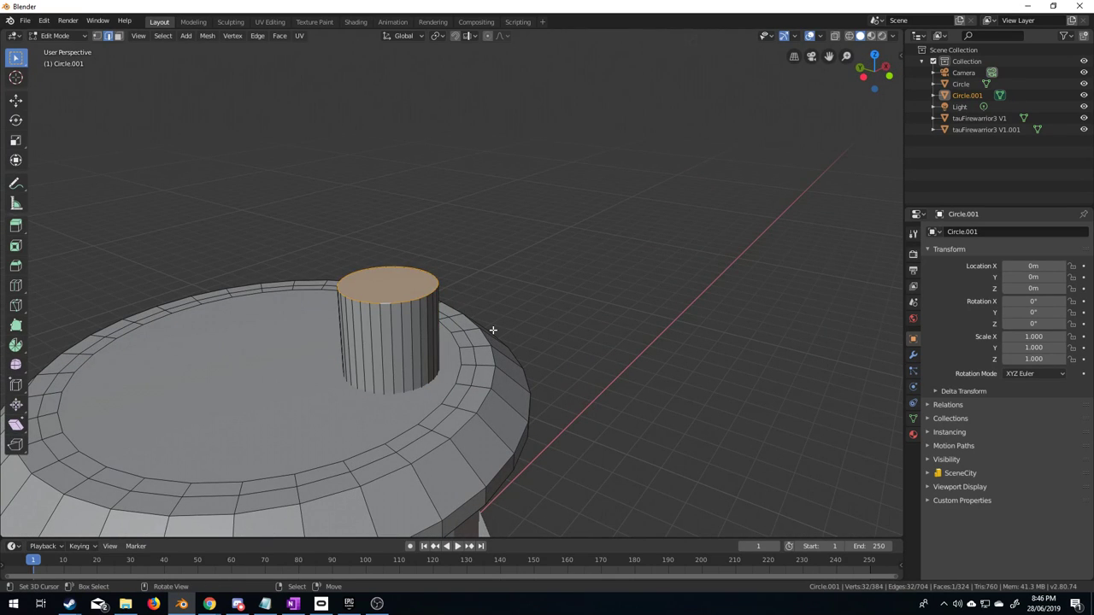
key("KP_7")
key("shift+d")
right_click(503, 291)
key("s")
left_click(450, 283)
key("g")
left_click(427, 303)
middle_click_drag(426, 303, 437, 205)
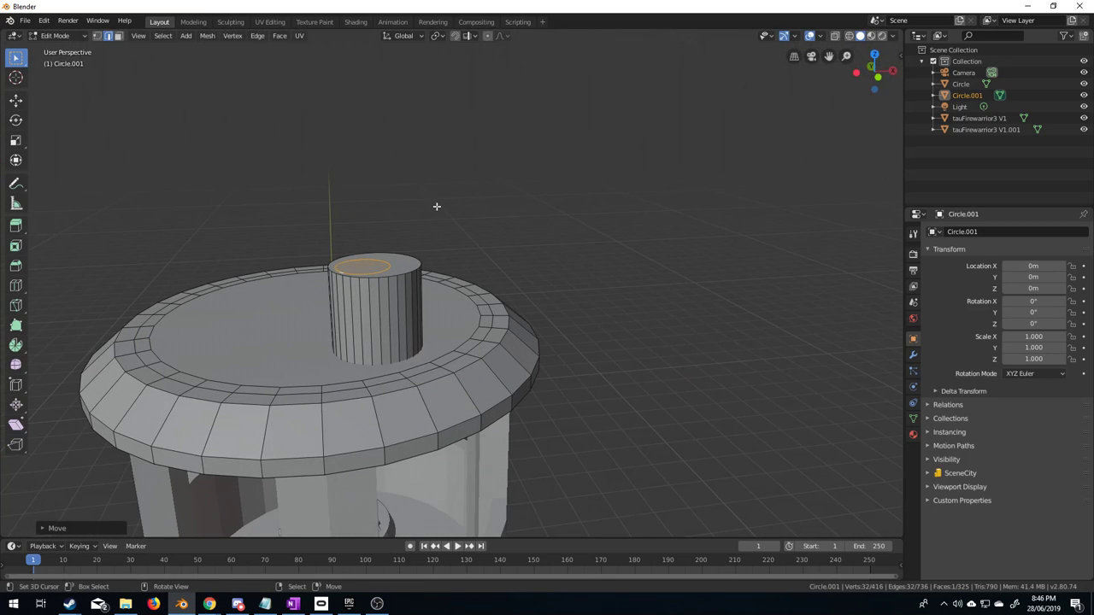
key("e")
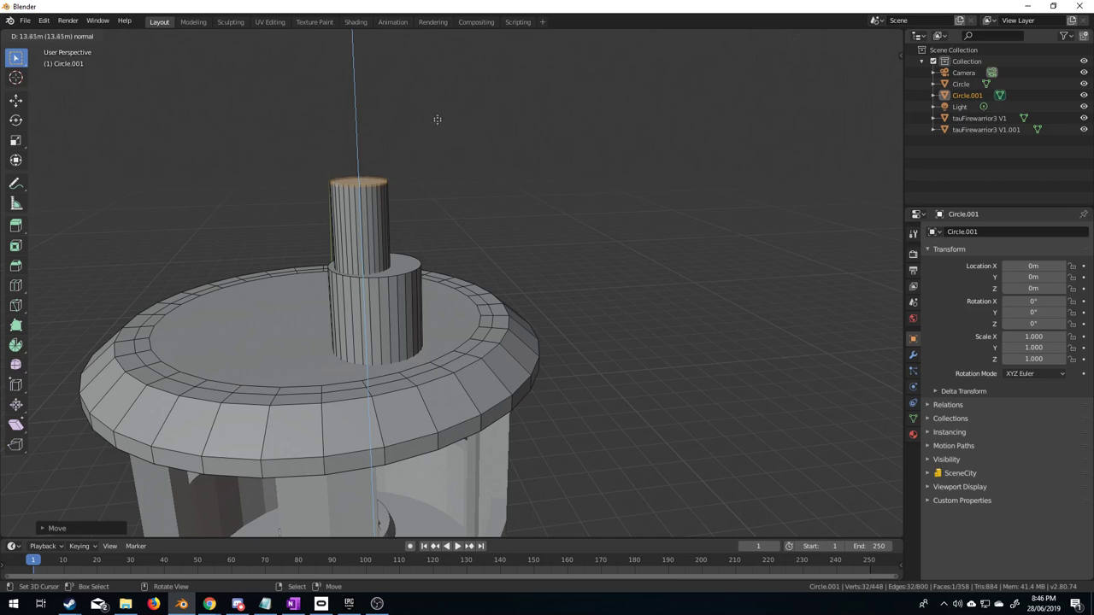
left_click(400, 187)
Duplicate the new top face, shrink it, raise it on Z, and extrude a third tier.
key("shift+d")
right_click(400, 217)
key("s")
left_click(441, 199)
key("g")
key("z")
left_click(440, 201)
key("e")
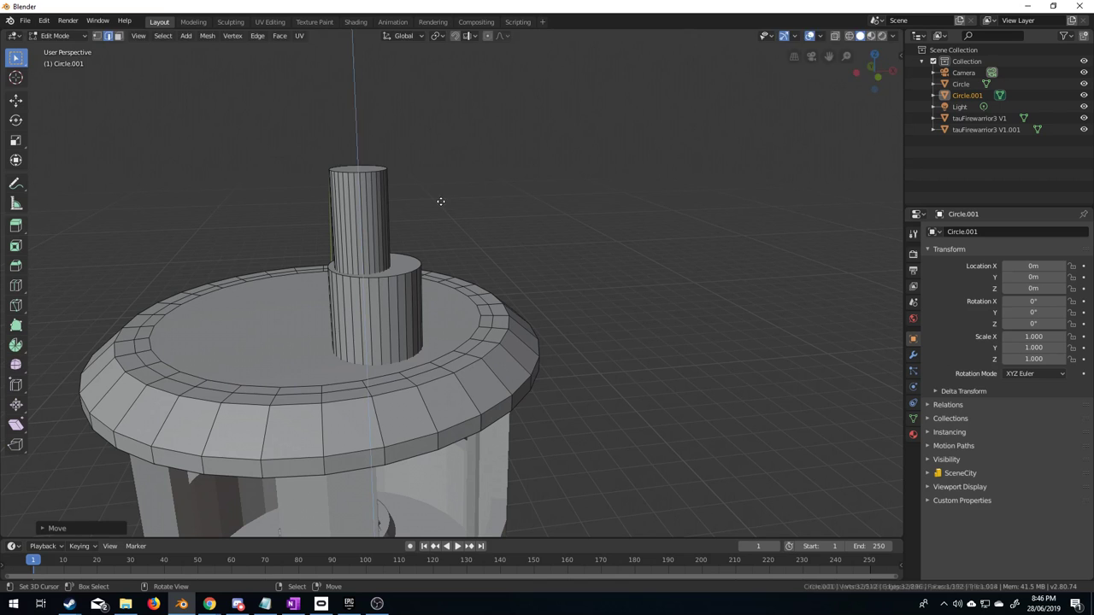
left_click(435, 111)
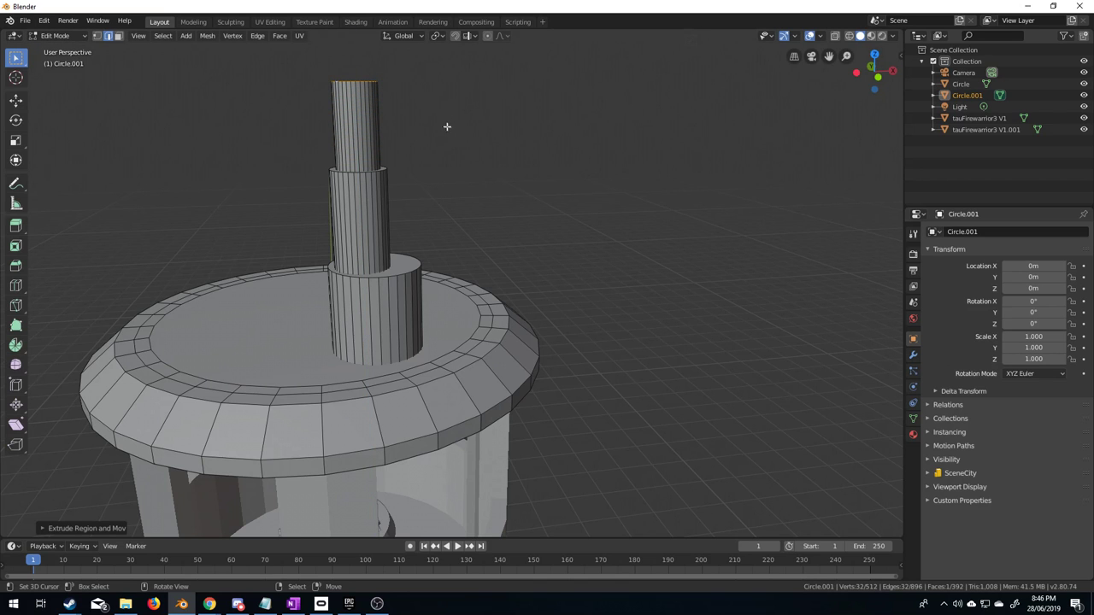
Deselect the top face and select the ring face around the lower cylinder.
middle_click_drag(452, 220, 399, 284)
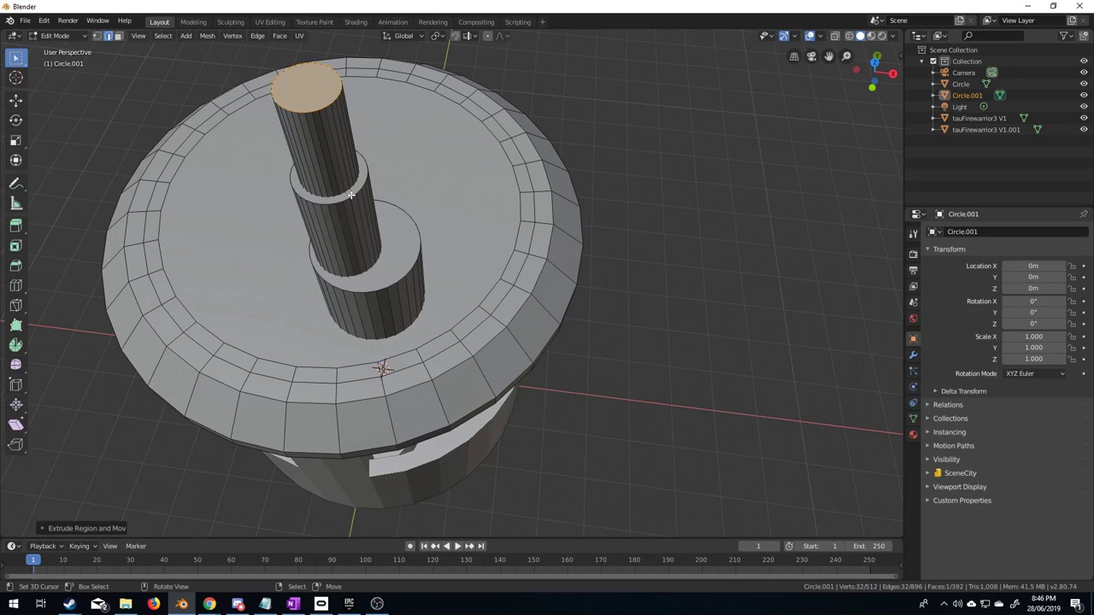
left_click(380, 270)
left_click(384, 252)
Create a thin pipe by shrinking a copy of the ring face, shifting it along X, extruding upward.
key("shift+d")
left_click(460, 294)
key("s")
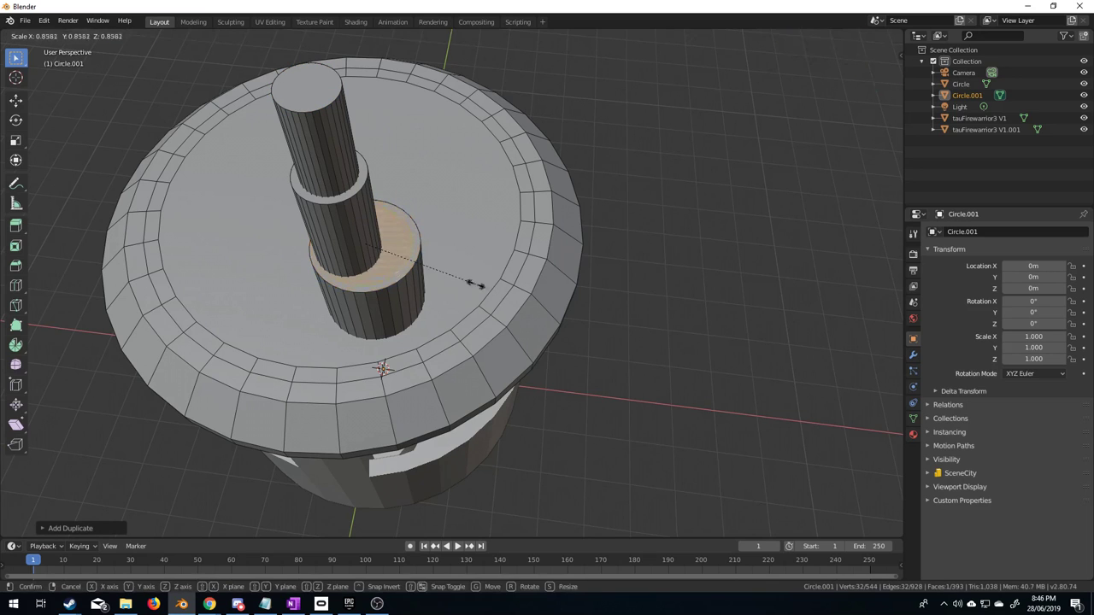
left_click(413, 261)
key("g")
key("x")
left_click(430, 253)
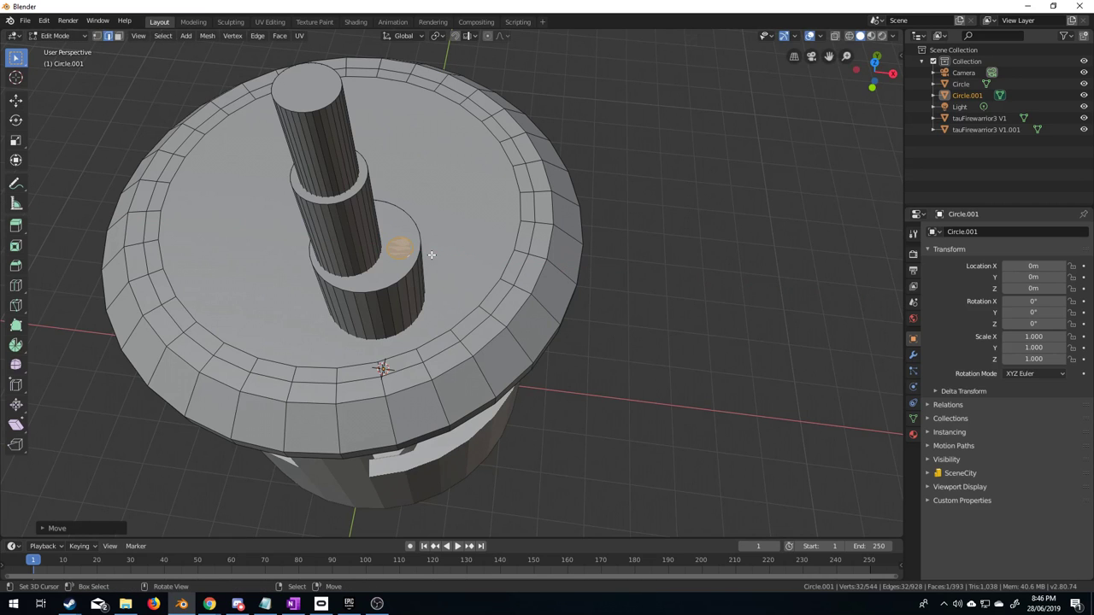
key("e")
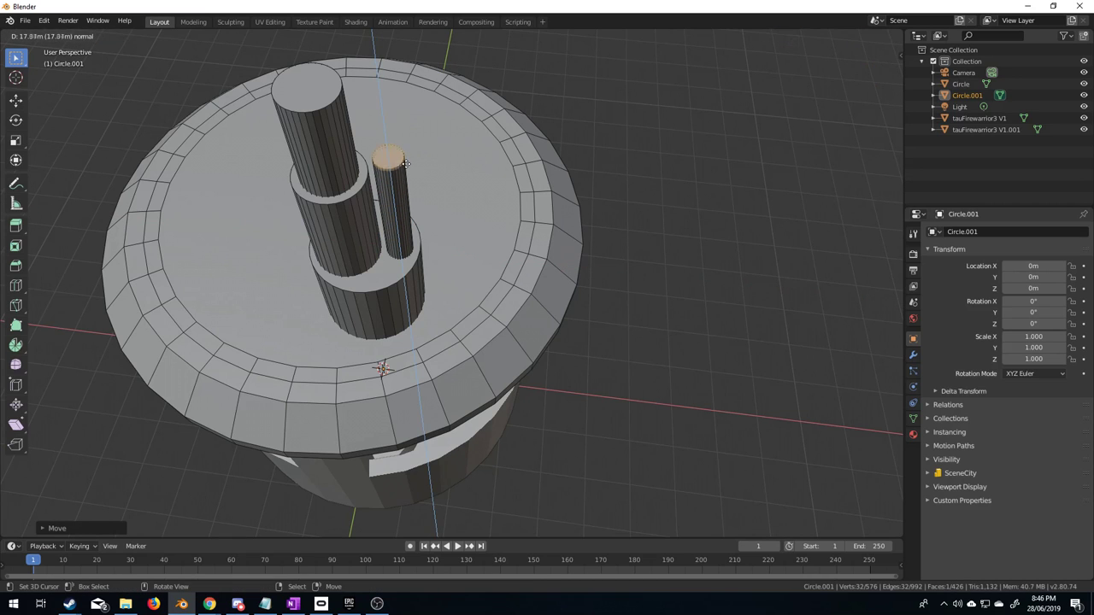
left_click(479, 79)
Scale the top tier's top face down to taper it into a cone tip.
middle_click_drag(453, 153, 392, 272)
key("Tab")
scroll(496, 325, "down", 3)
scroll(427, 256, "up", 4)
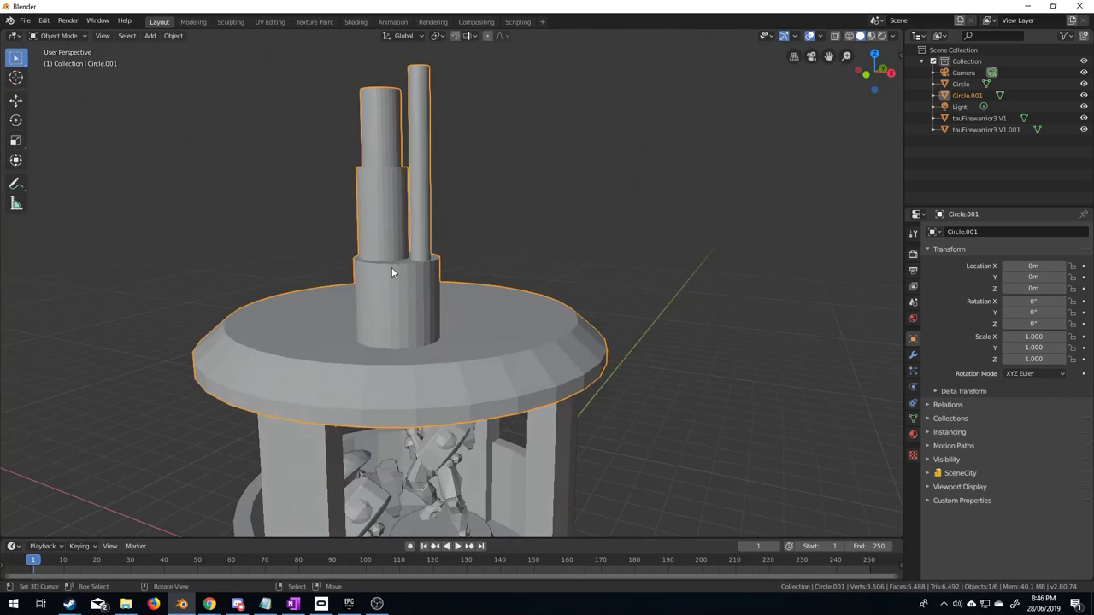
scroll(391, 272, "down", 5)
middle_click_drag(391, 272, 505, 307)
scroll(505, 307, "up", 5)
key("Tab")
left_click(455, 196)
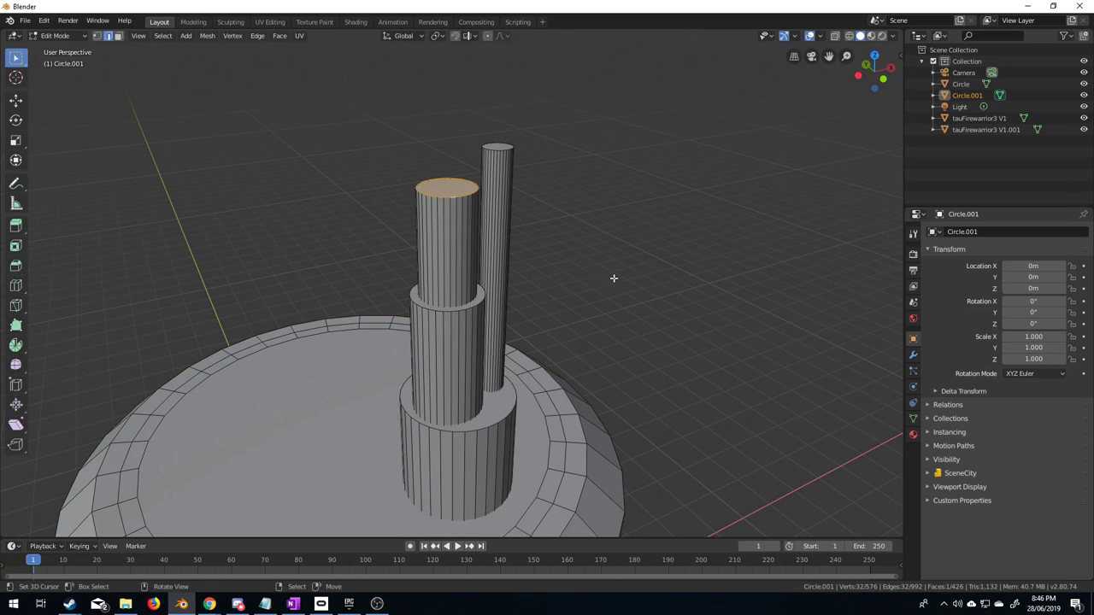
key("s")
left_click(505, 231)
Scale the middle tier's top edge ring inward, then return to Object Mode.
left_click(465, 311)
left_click(464, 311, "alt")
left_click(468, 301, "alt")
key("s")
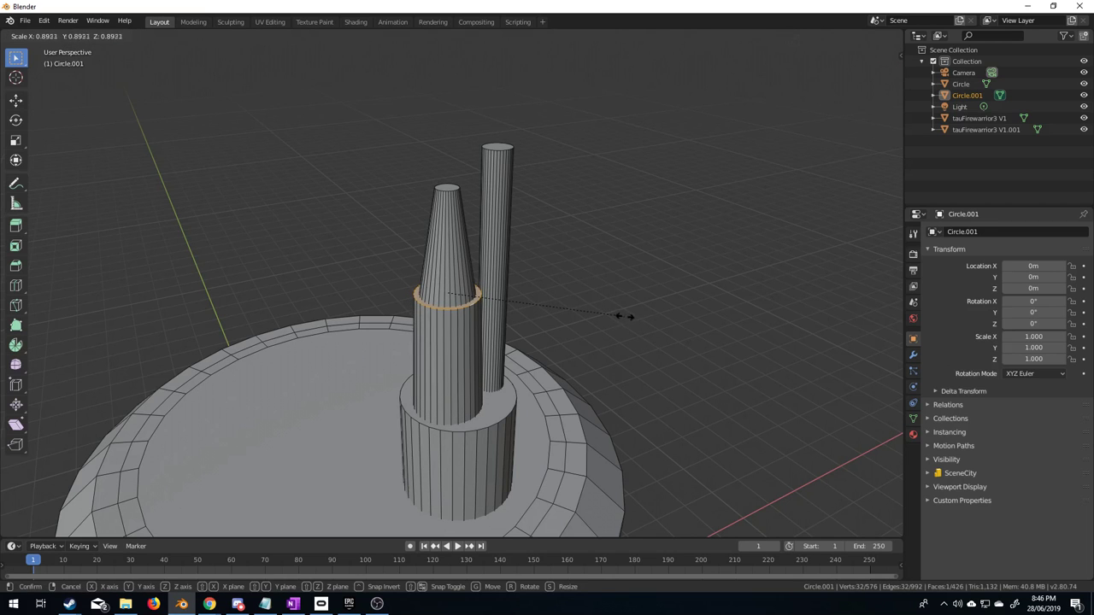
left_click(622, 313)
scroll(547, 385, "down", 5)
middle_click_drag(547, 386, 513, 370)
key("Tab")
left_click(912, 355)
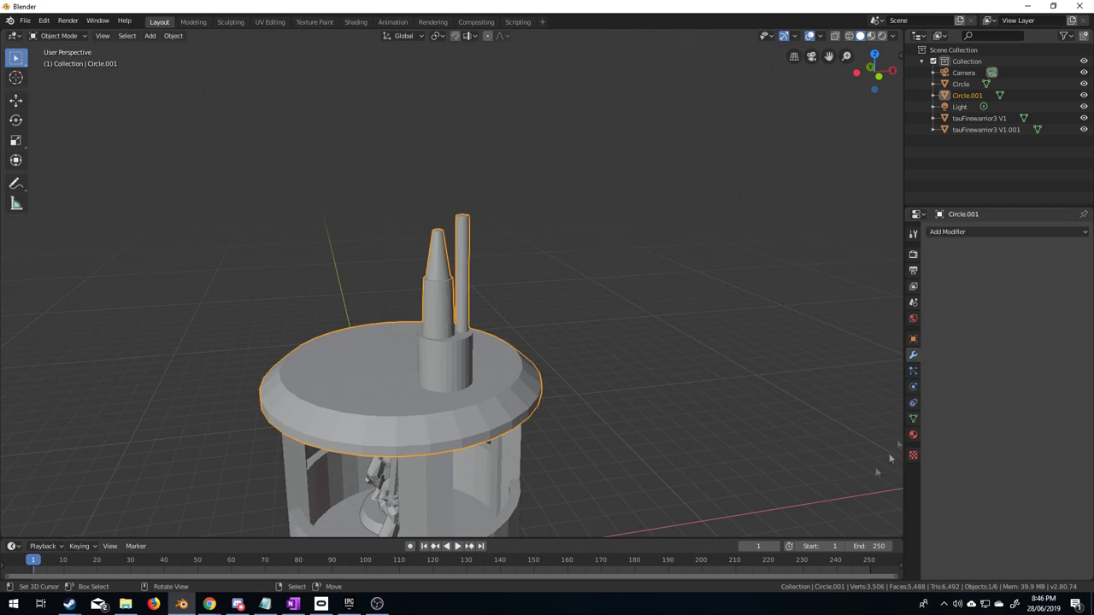
Add a Bevel modifier to the lid with Limit Method set to Angle.
left_click(964, 234)
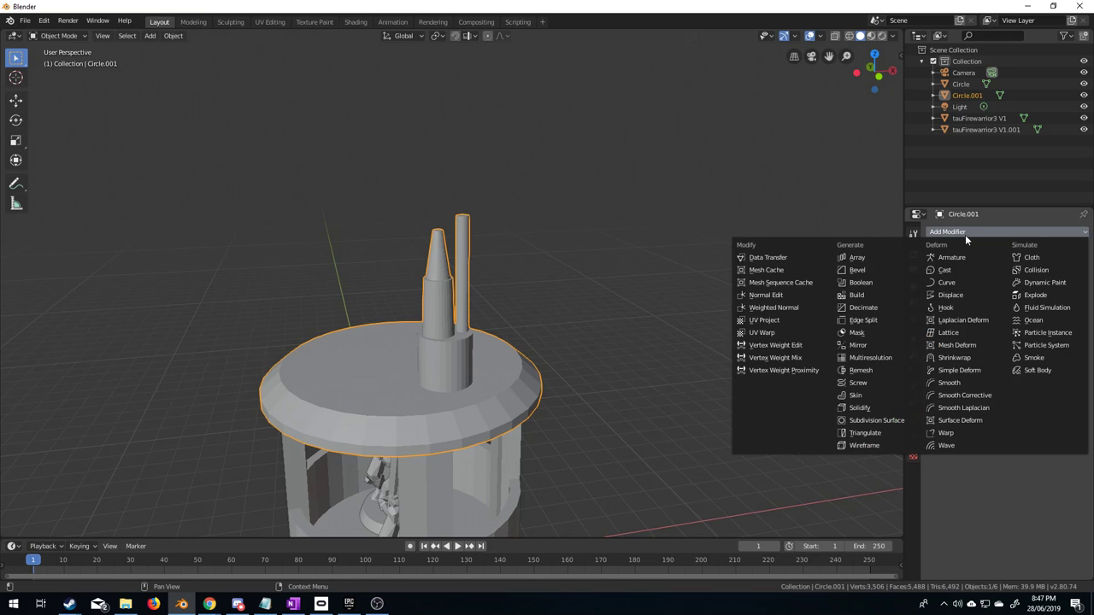
left_click(862, 273)
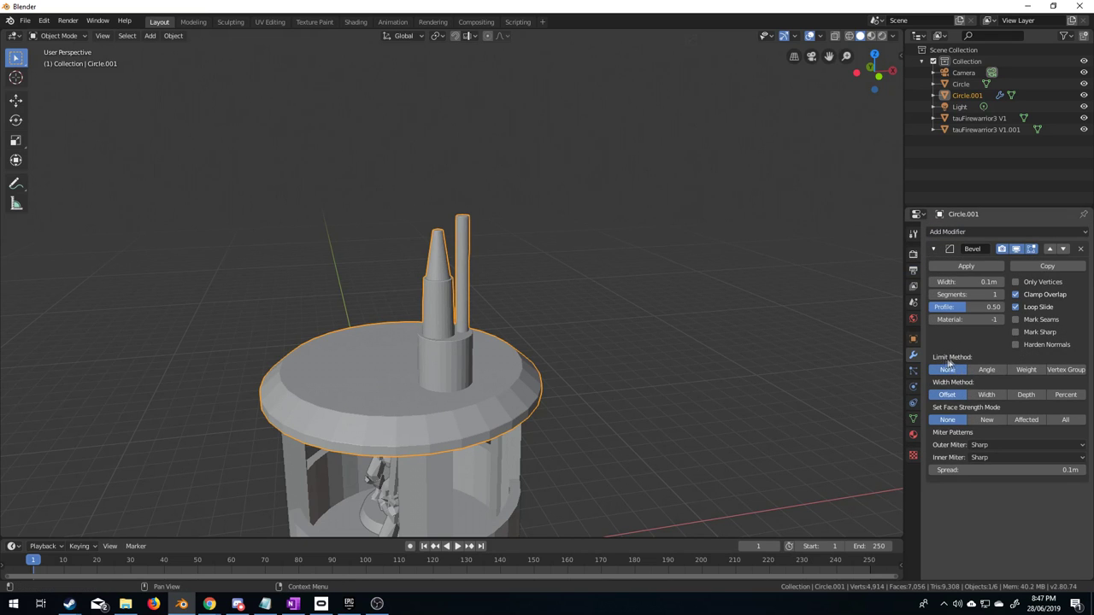
scroll(455, 369, "up", 3)
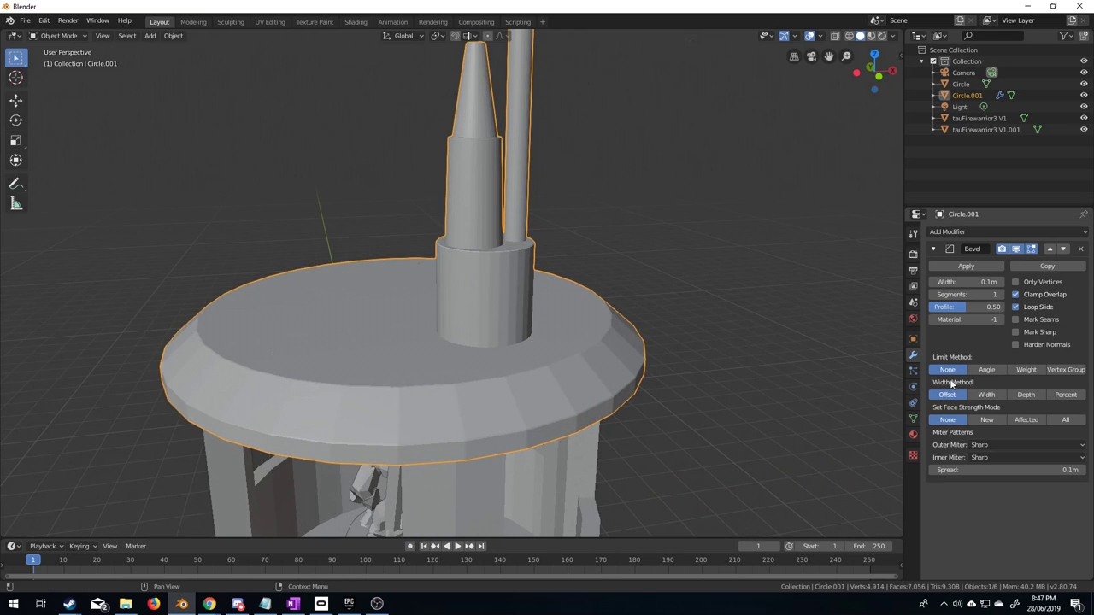
left_click(987, 369)
scroll(328, 456, "down", 2)
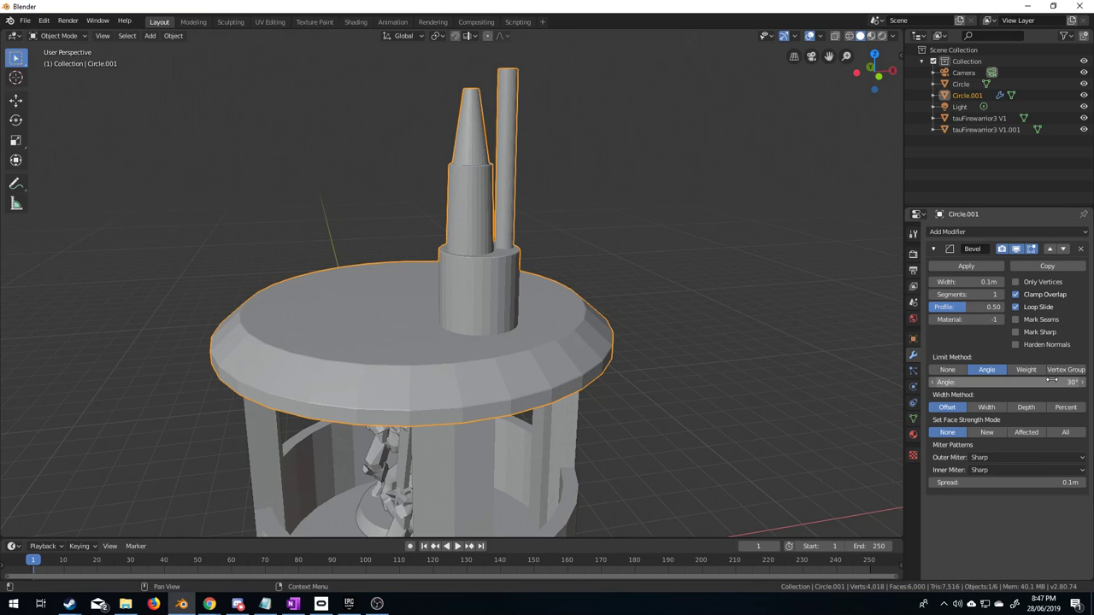
scroll(493, 430, "up", 3)
Apply Shade Smooth to the lid using the F3 search.
key("Tab")
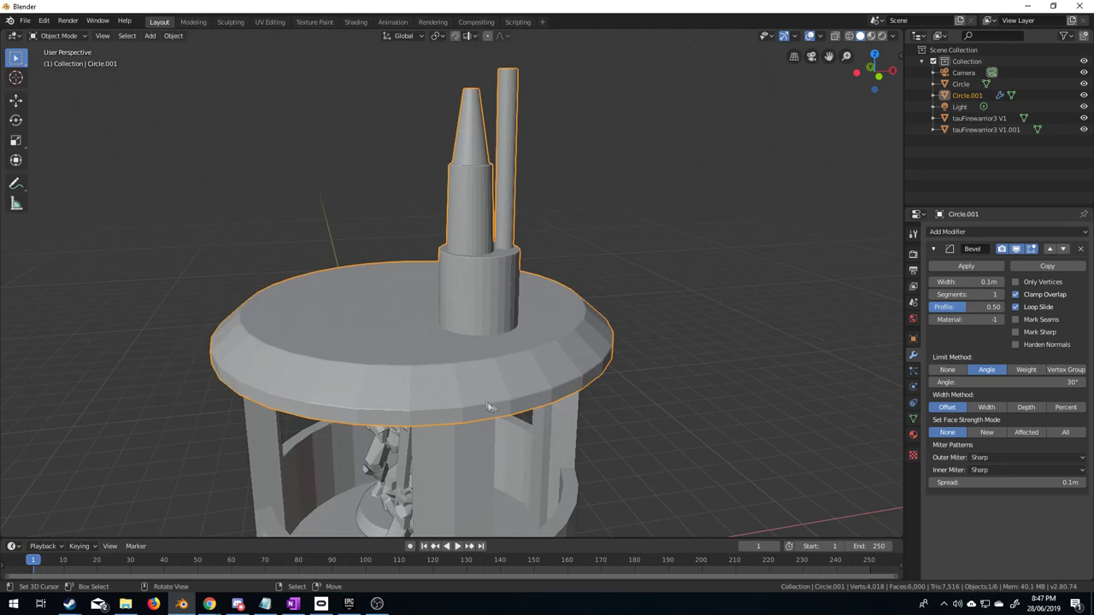
key("F3")
type("smo")
left_click(526, 448)
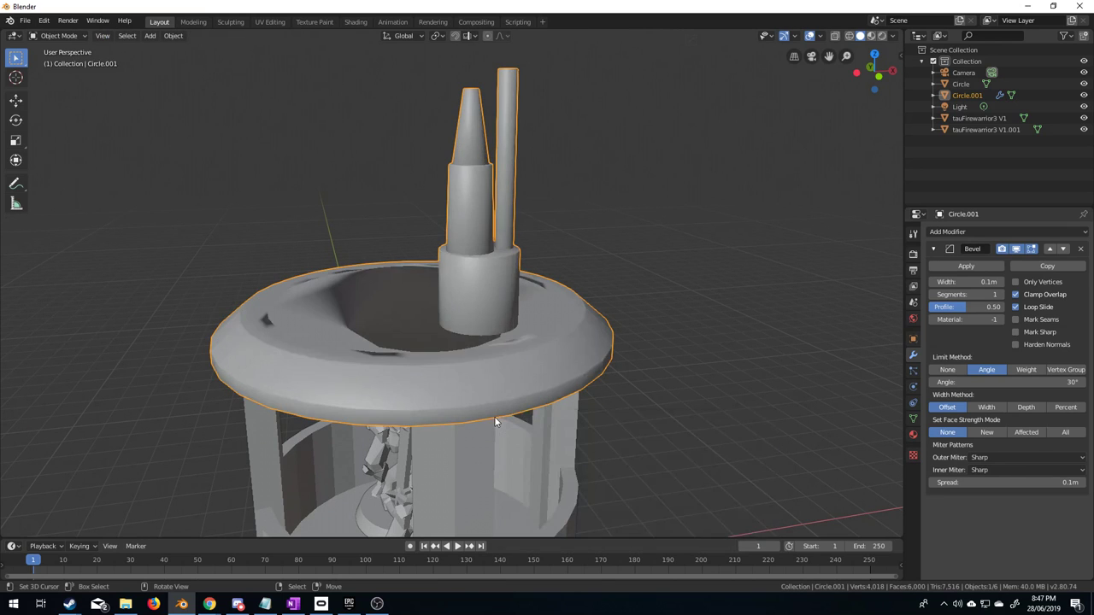
middle_click_drag(504, 440, 525, 453)
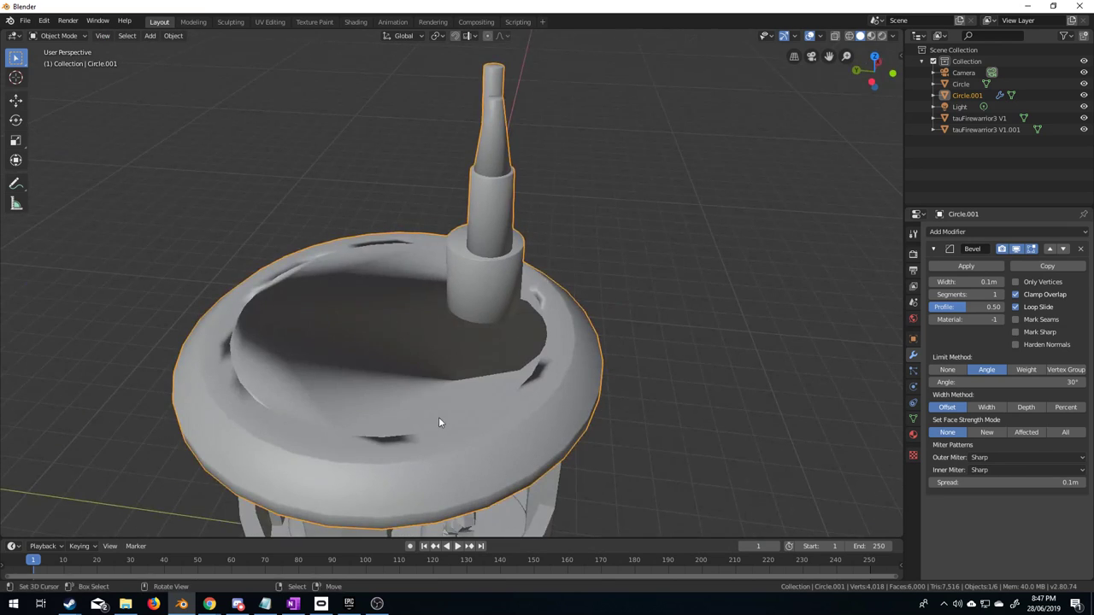
Select the whole lid mesh and recalculate its normals with Shift+N.
key("Tab")
key("a")
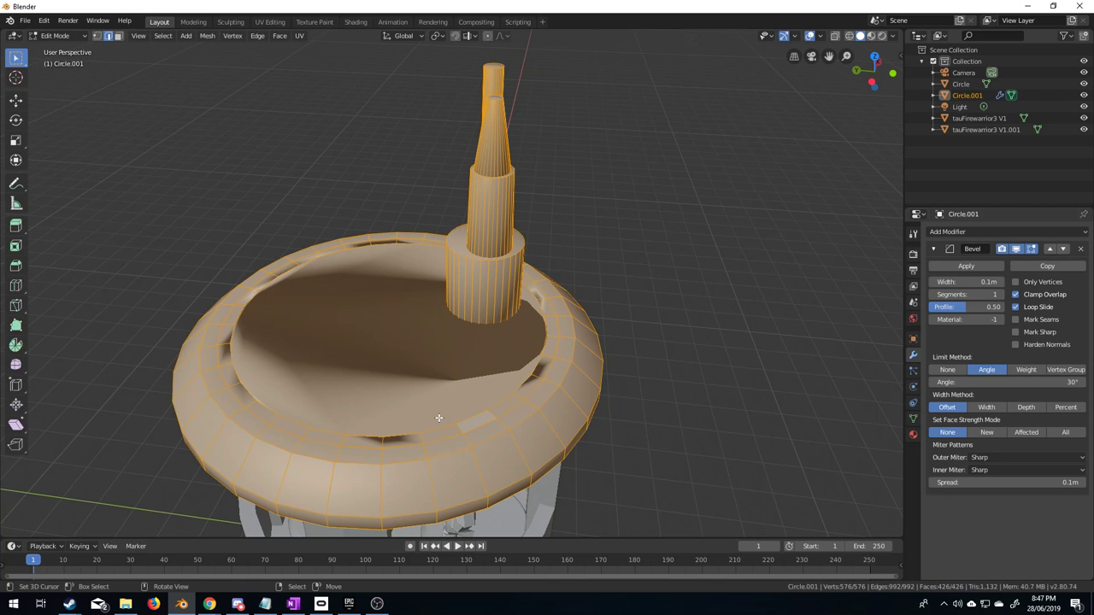
key("shift+n")
mouse_move(442, 419)
middle_mouse_down()
mouse_move(374, 356)
mouse_move(237, 378)
mouse_move(171, 452)
mouse_move(473, 458)
middle_mouse_up()
key("Tab")
scroll(474, 458, "up", 5)
middle_click_drag(600, 422, 570, 416)
left_click(509, 388)
View the base from the top in solid shading.
key("Tab")
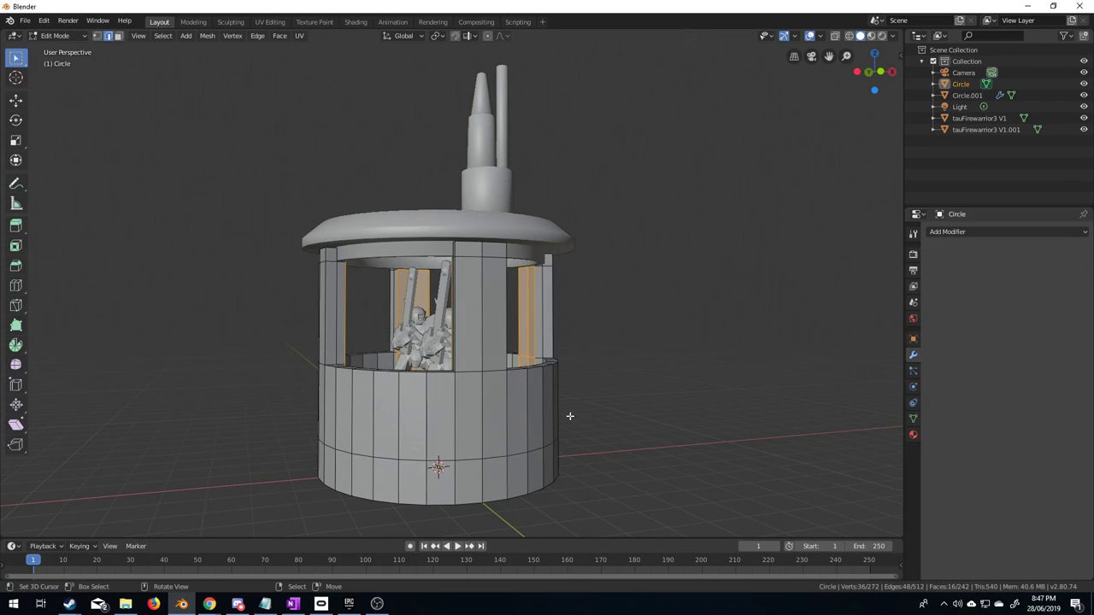
key("KP_7")
key("z")
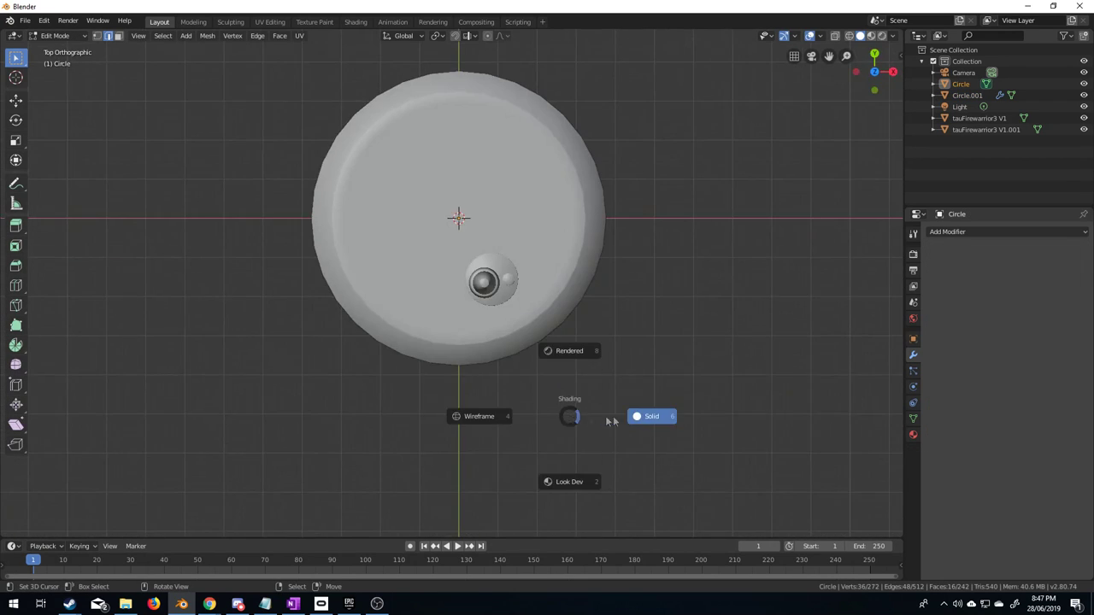
left_click(836, 319)
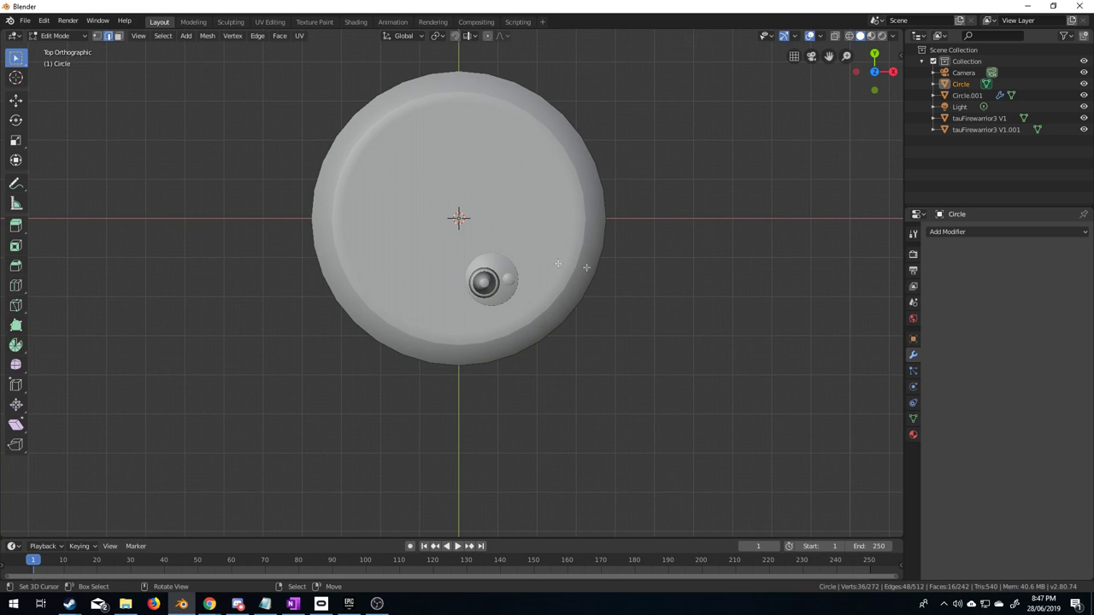
key("Tab")
Select the lid and hide it so only the base shows.
left_click(517, 260)
middle_click_drag(564, 354, 562, 267)
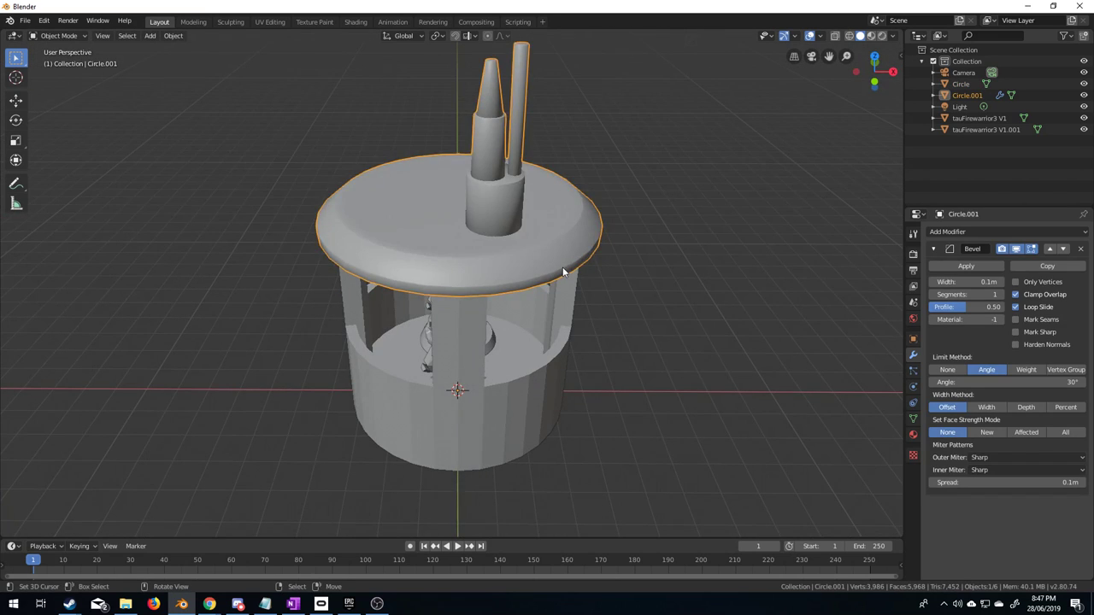
key("h")
key("KP_7")
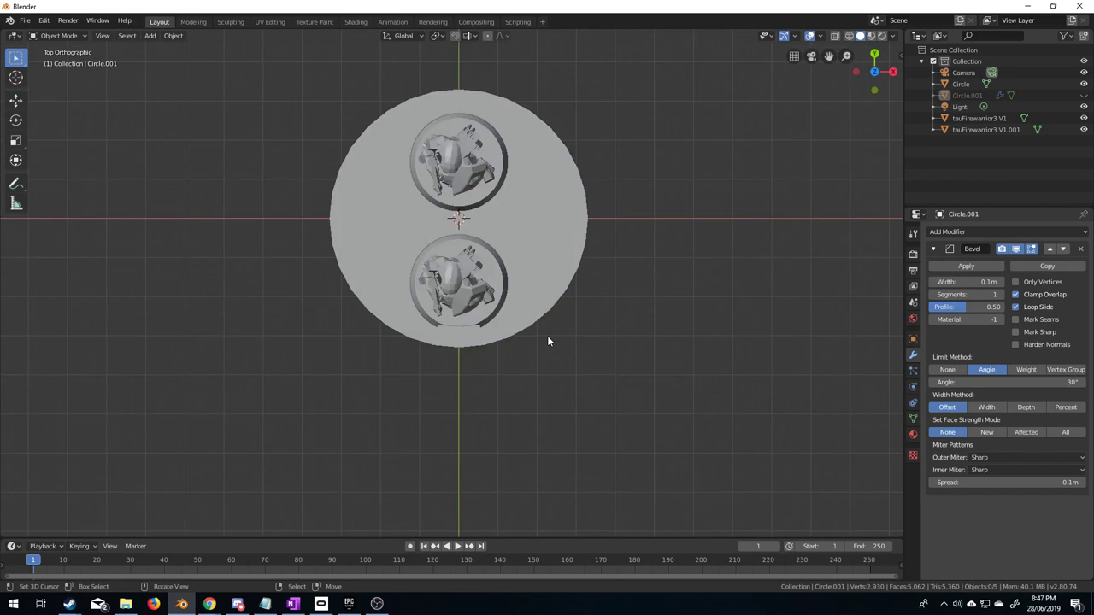
middle_click_drag(486, 302, 500, 261)
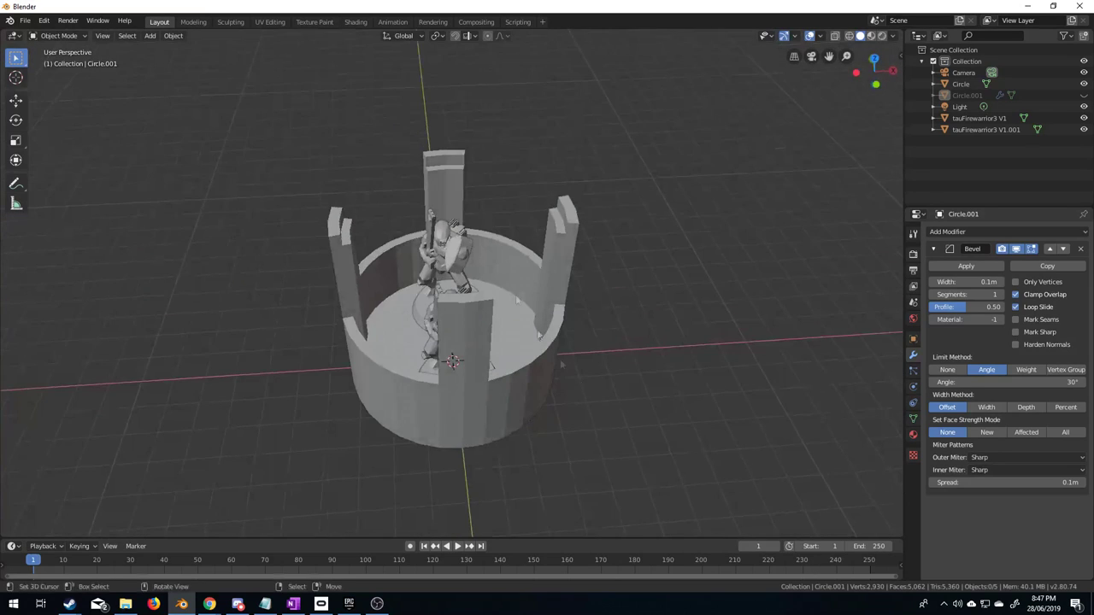
Select the base cylinder and rotate it in top view, entering x180.
left_click(519, 415)
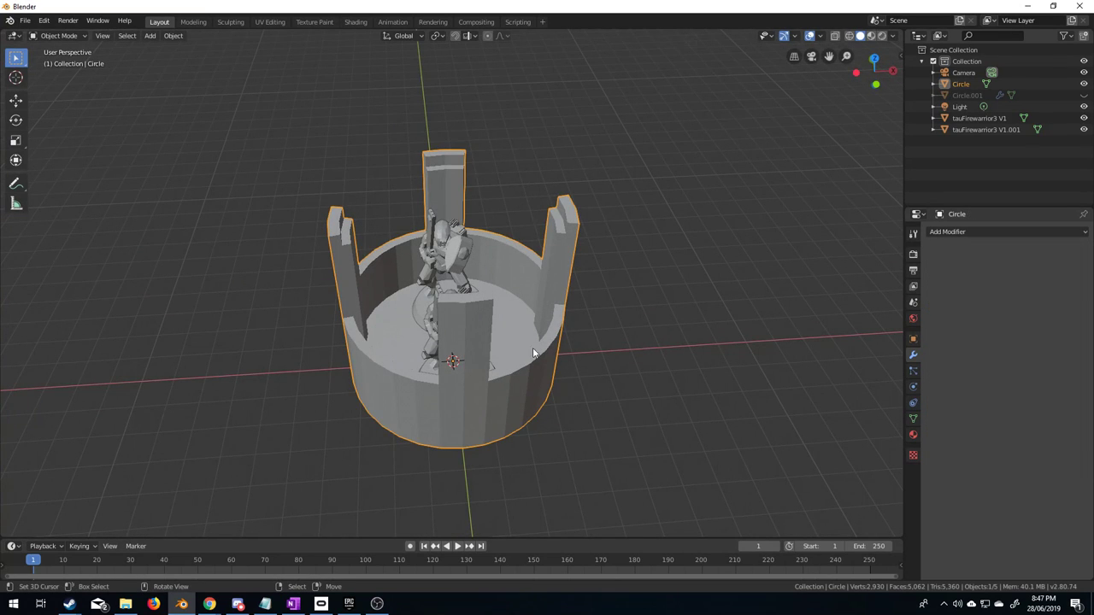
key("KP_7")
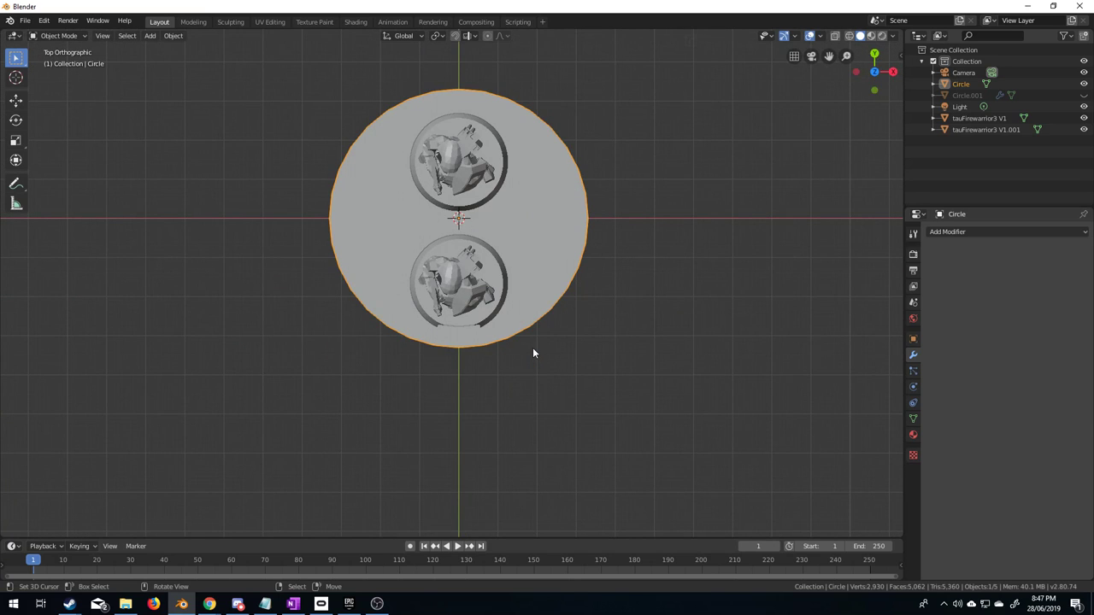
key("r")
type("x180")
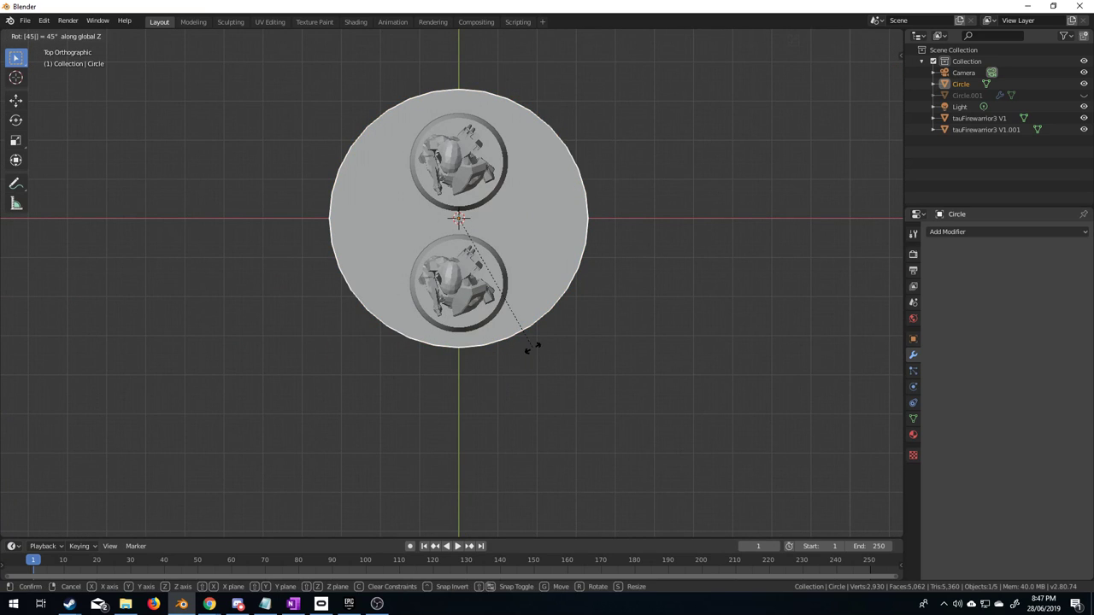
key("Return")
middle_click_drag(533, 347, 543, 288)
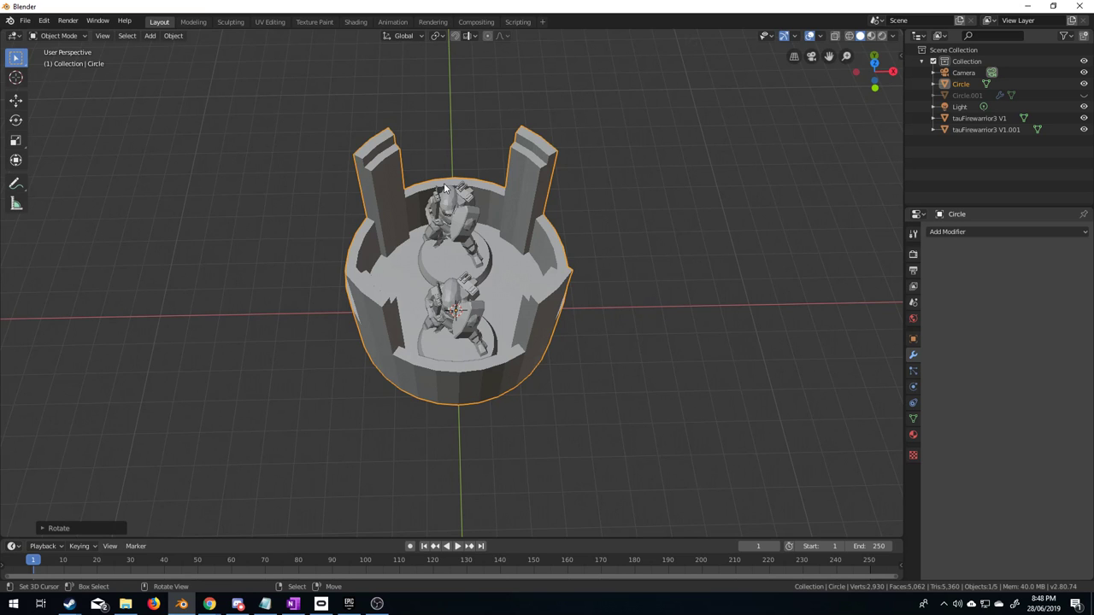
In face select mode, select six rim faces along the base wall's top edge.
key("KP_7")
middle_click_drag(443, 188, 468, 360, "shift")
key("Tab")
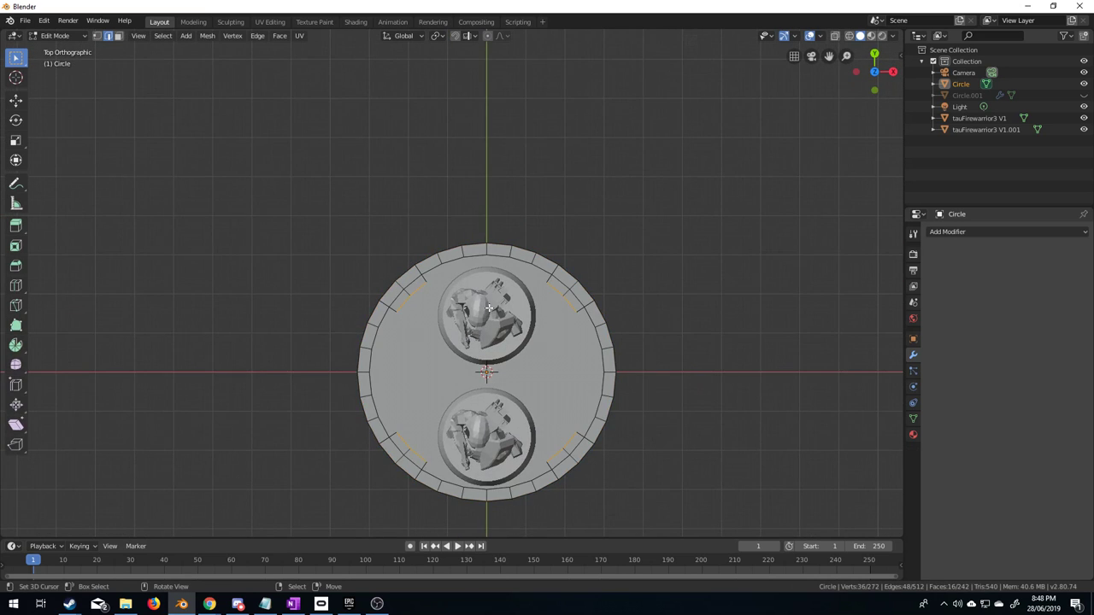
scroll(476, 360, "up", 4)
scroll(477, 359, "up", 2)
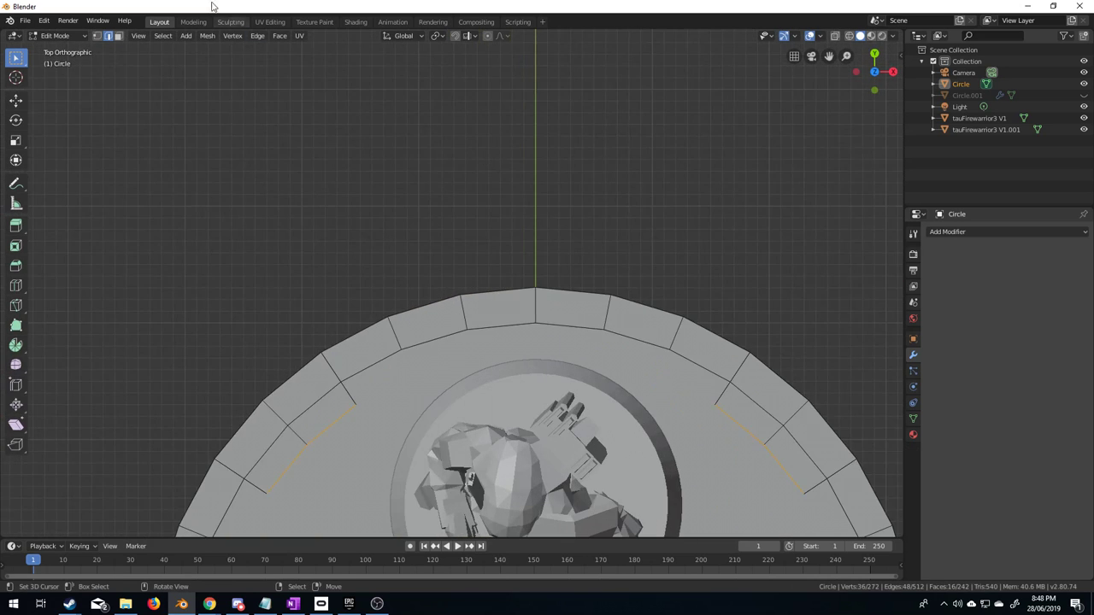
left_click(118, 36)
left_click(365, 346, "shift")
left_click(427, 320, "shift")
left_click(500, 310, "shift")
left_click(574, 311, "shift")
left_click(642, 325, "shift")
left_click(710, 346, "shift")
Refine the rim face selection and delete its vertices to open a gap in the wall.
key("x")
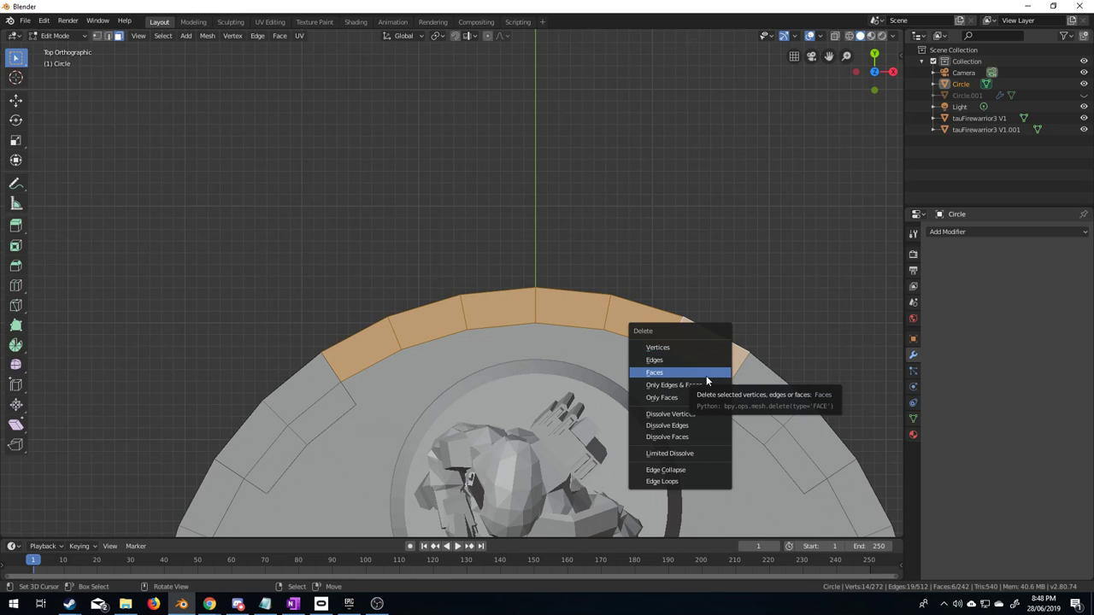
left_click(435, 315)
left_click(500, 310, "shift")
left_click(569, 305, "shift")
left_click(645, 324, "shift")
key("x")
left_click(645, 322)
middle_click_drag(645, 322, 491, 270)
Select two vertical edges at the gap's side and fill them with a new face.
left_click(111, 36)
left_click(400, 323)
left_click(384, 331)
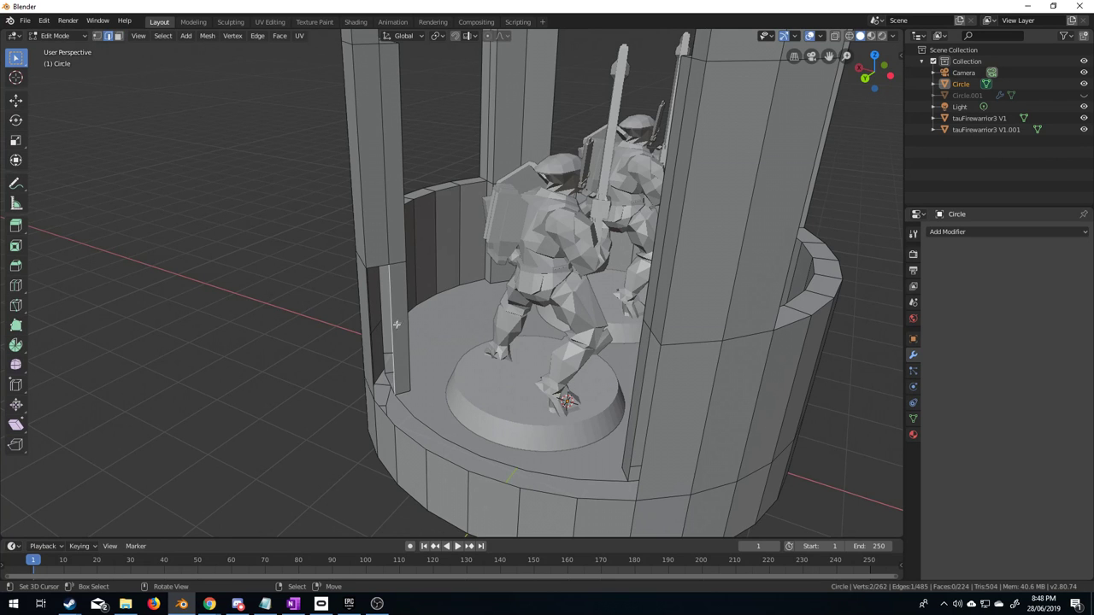
left_click(369, 336, "shift")
middle_click_drag(370, 336, 415, 390)
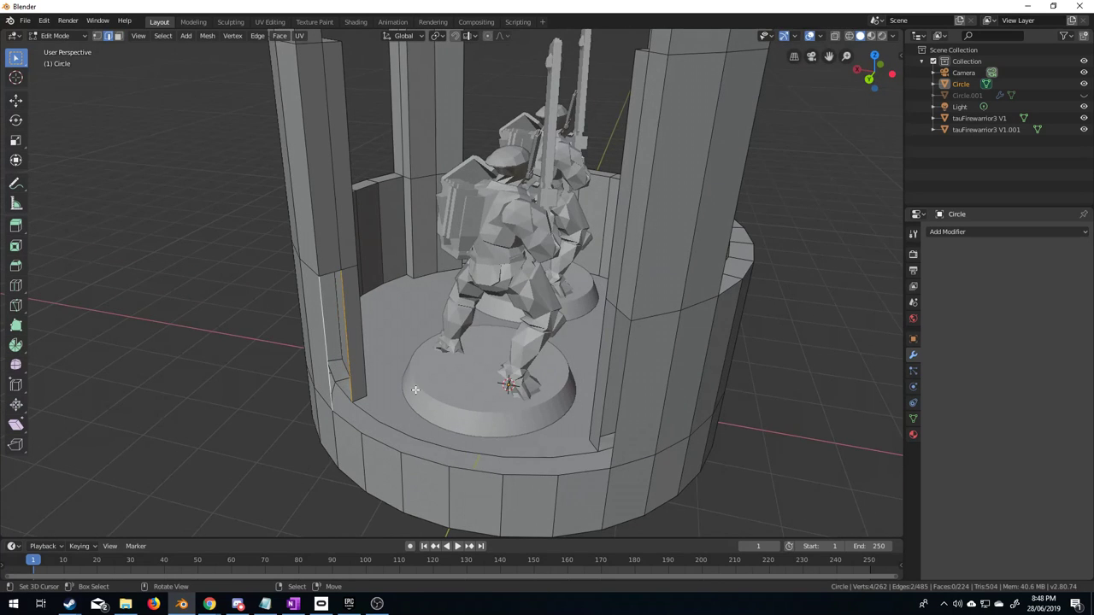
key("f")
Split the wall with a new connecting edge using J.
left_click(347, 407)
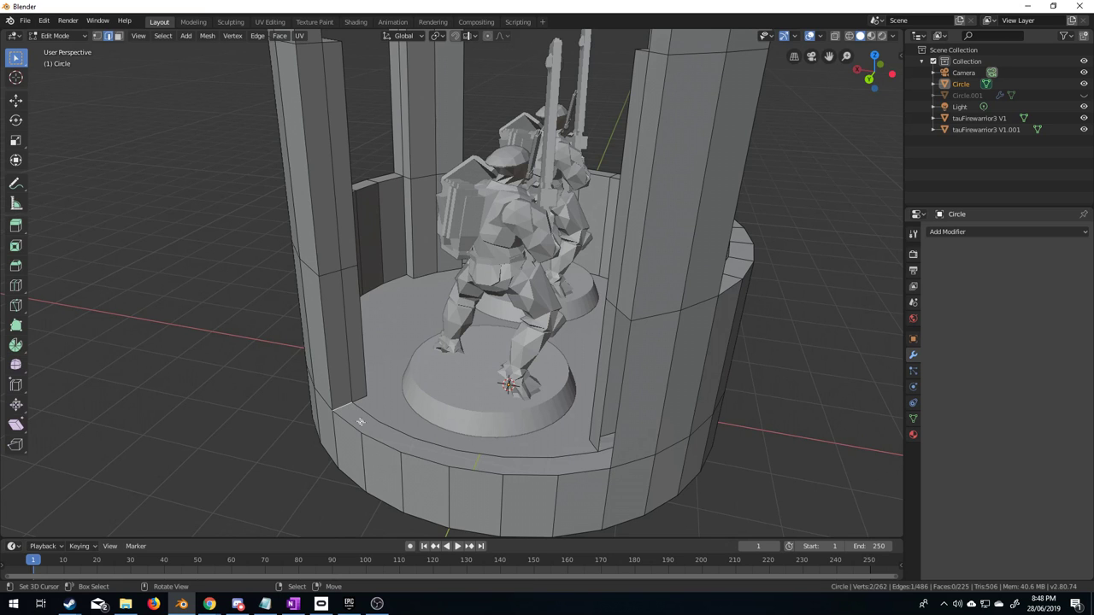
key("j")
scroll(489, 402, "down", 4)
middle_click_drag(489, 403, 505, 367)
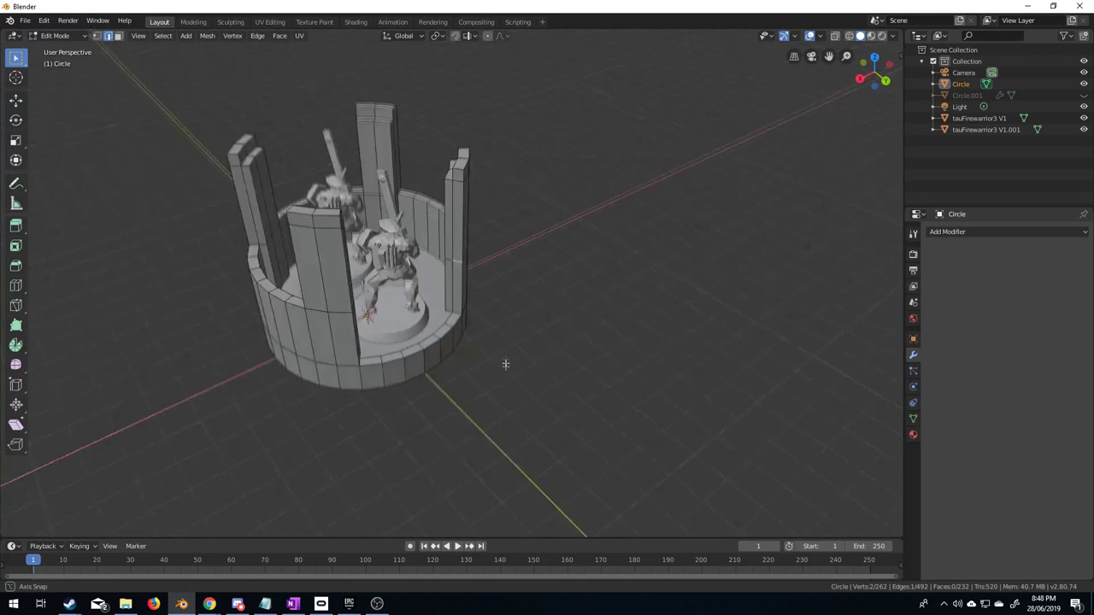
scroll(462, 421, "up", 3)
Add a two-ring loop cut around the base wall near its bottom.
key("ctrl+r")
scroll(329, 431, "up", 1)
left_click(329, 431)
Keep the new loops in place and select three faces on the base's bottom ring.
right_click(375, 457)
left_click(118, 36)
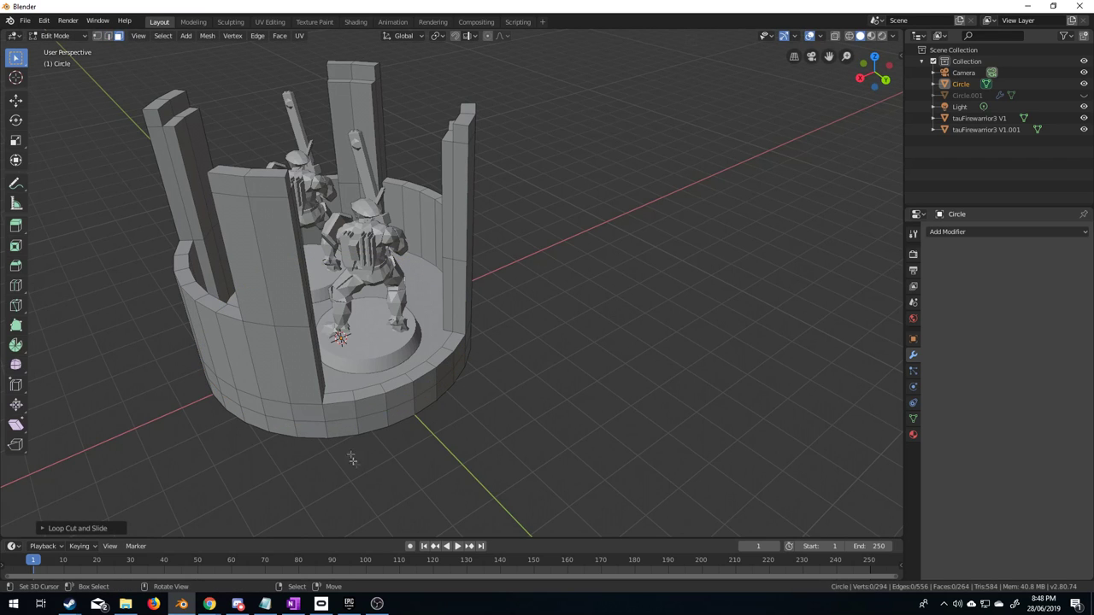
left_click(355, 424)
left_click(402, 411, "shift")
left_click(454, 378, "shift")
middle_click_drag(481, 411, 466, 444)
Extrude the bottom-ring faces about 9.2 m outward along their normals, then leave Edit Mode.
key("e")
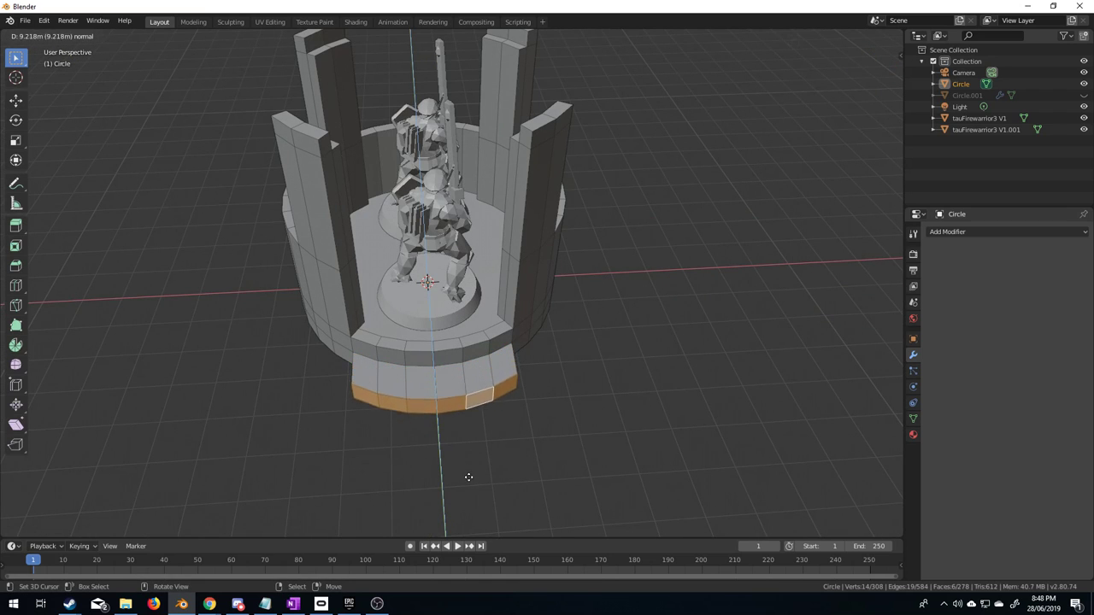
left_click(469, 470)
scroll(471, 474, "up", 5)
middle_click_drag(470, 473, 383, 357)
key("Tab")
scroll(533, 411, "down", 5)
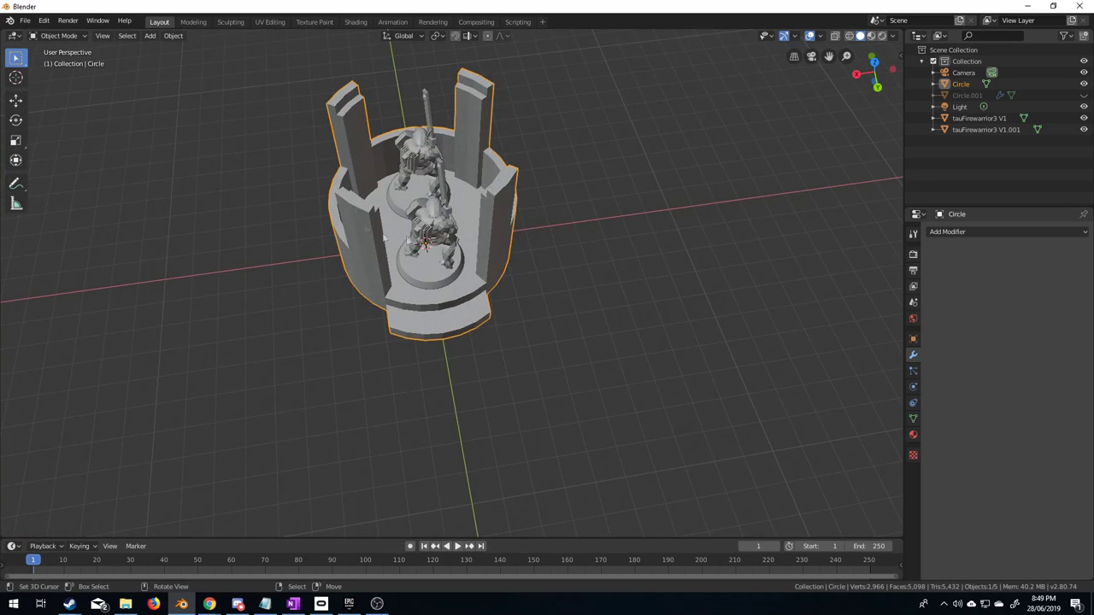
Rotate the bunker model 45° about its vertical axis from the top view.
middle_click_drag(425, 236, 493, 236)
middle_click_drag(383, 255, 380, 175)
middle_click_drag(356, 313, 353, 396)
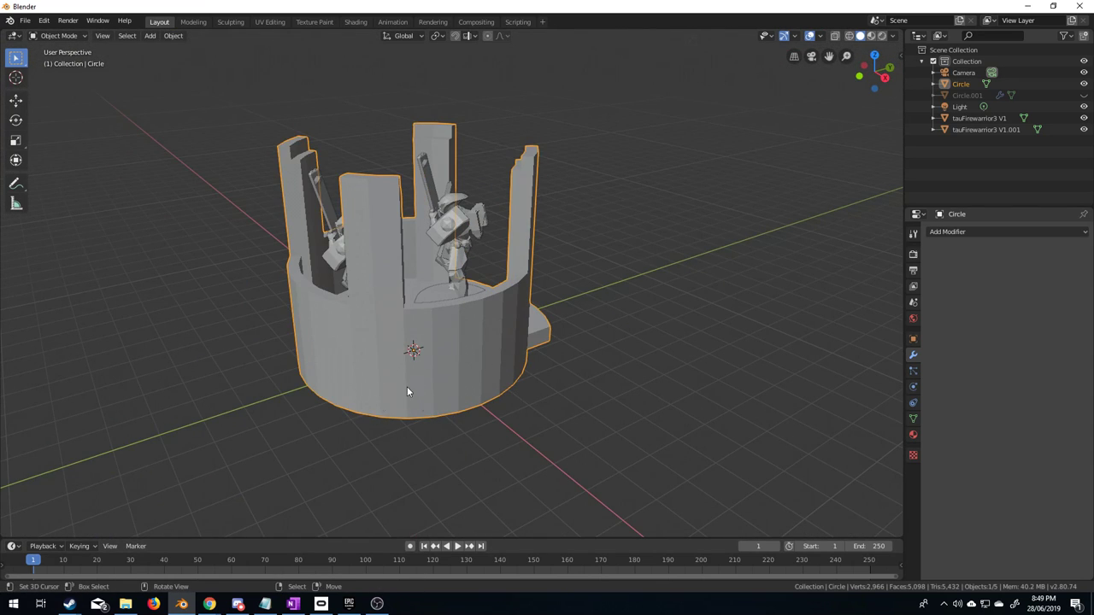
key("KP_7")
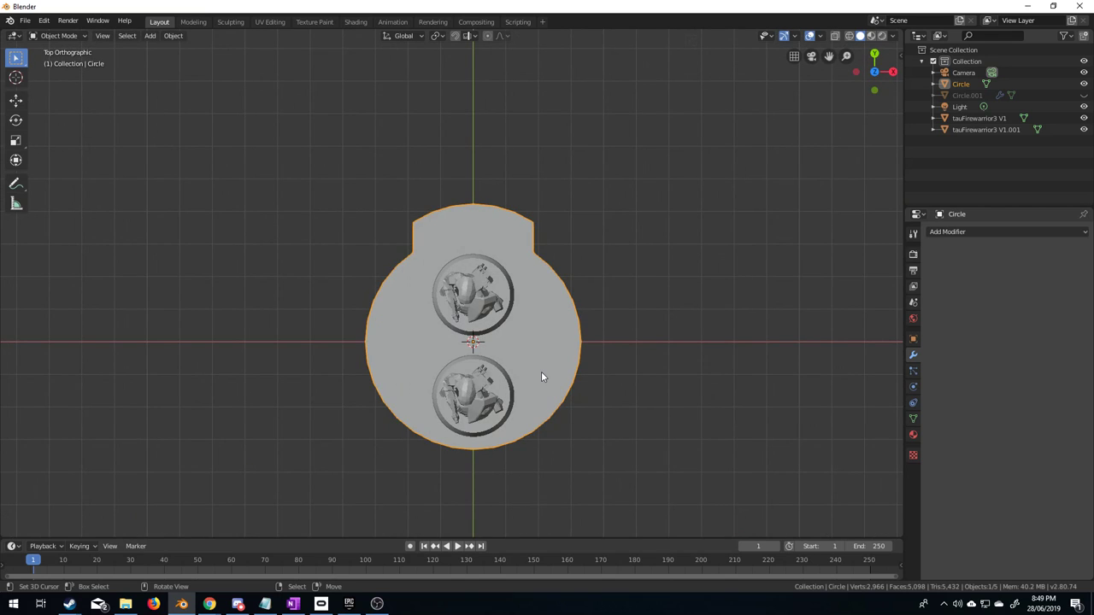
type("r")
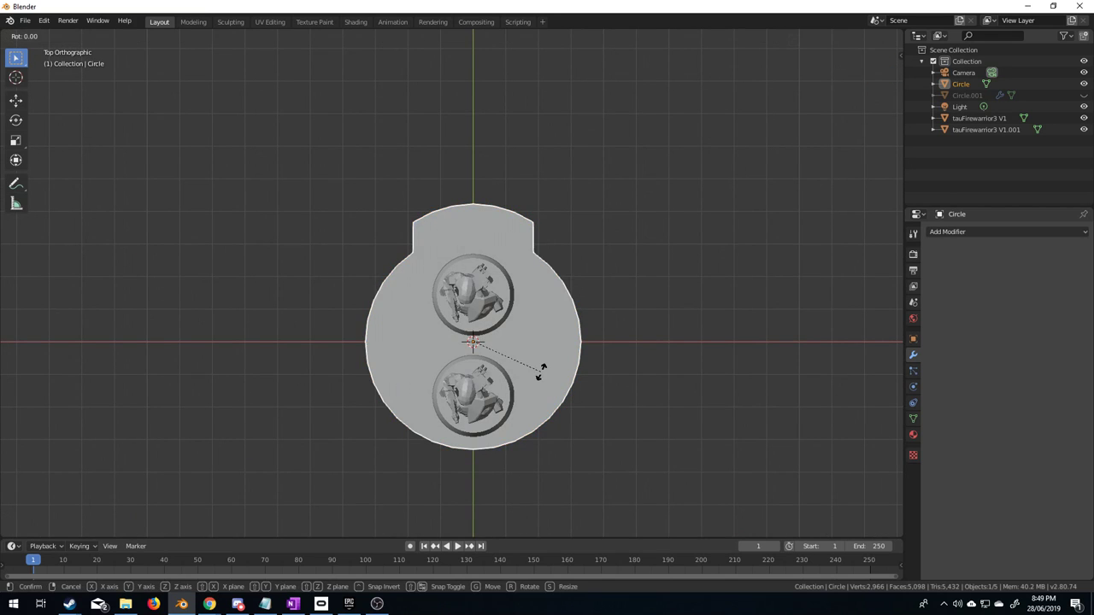
type("45")
key("Return")
Switch the viewport to solid shading, return to top view, and bring up the Add menu.
key("z")
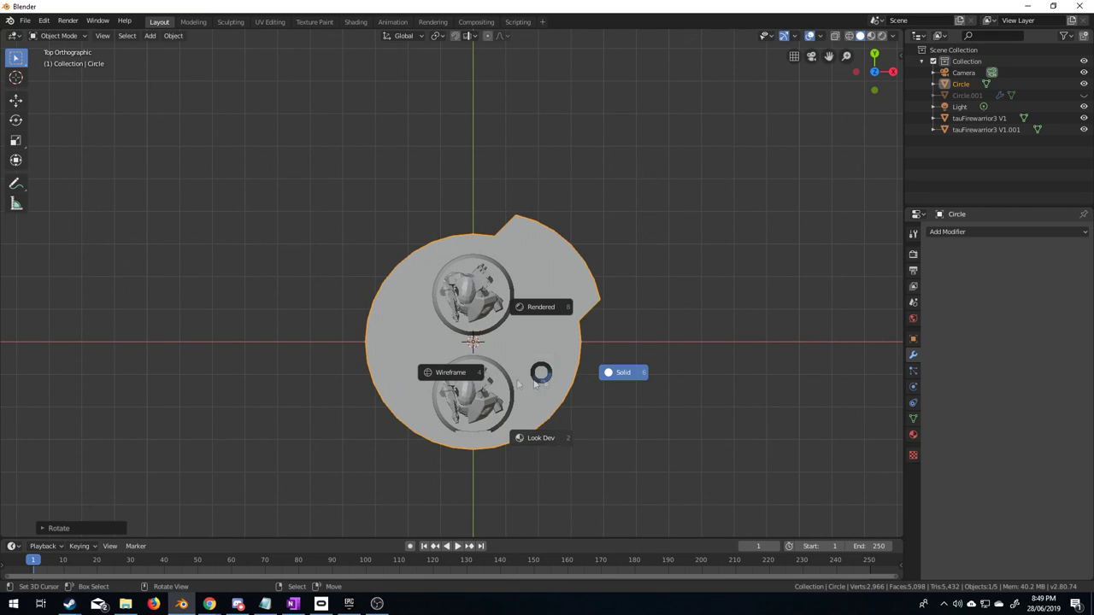
left_click(627, 353)
middle_click_drag(628, 353, 430, 286)
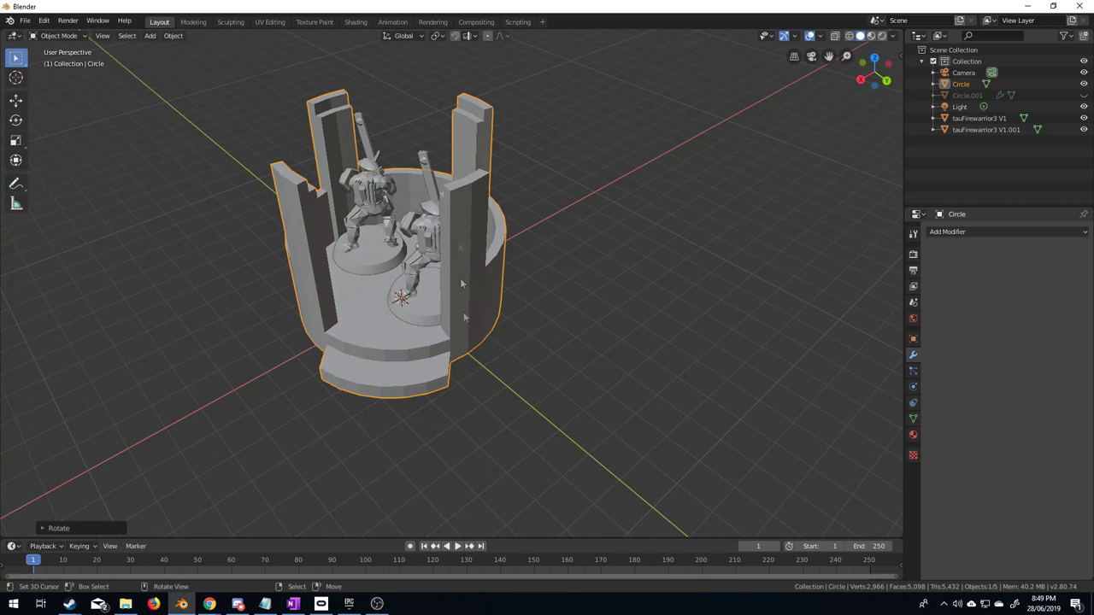
key("KP_7")
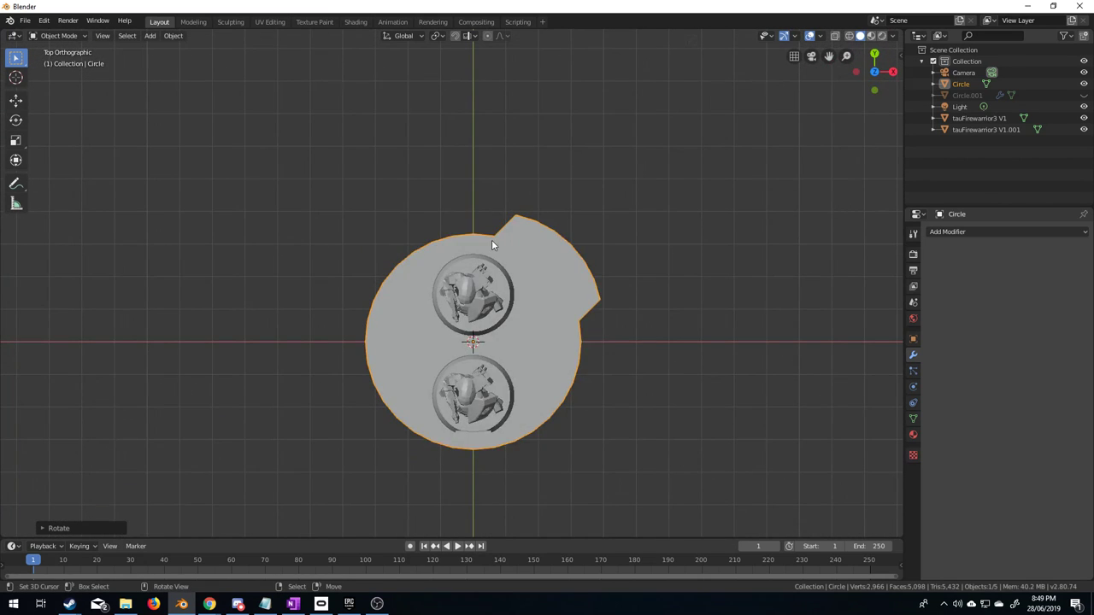
key("shift+a")
Add a cube, move it along Y toward the base notch, and enlarge it.
mouse_move(491, 241)
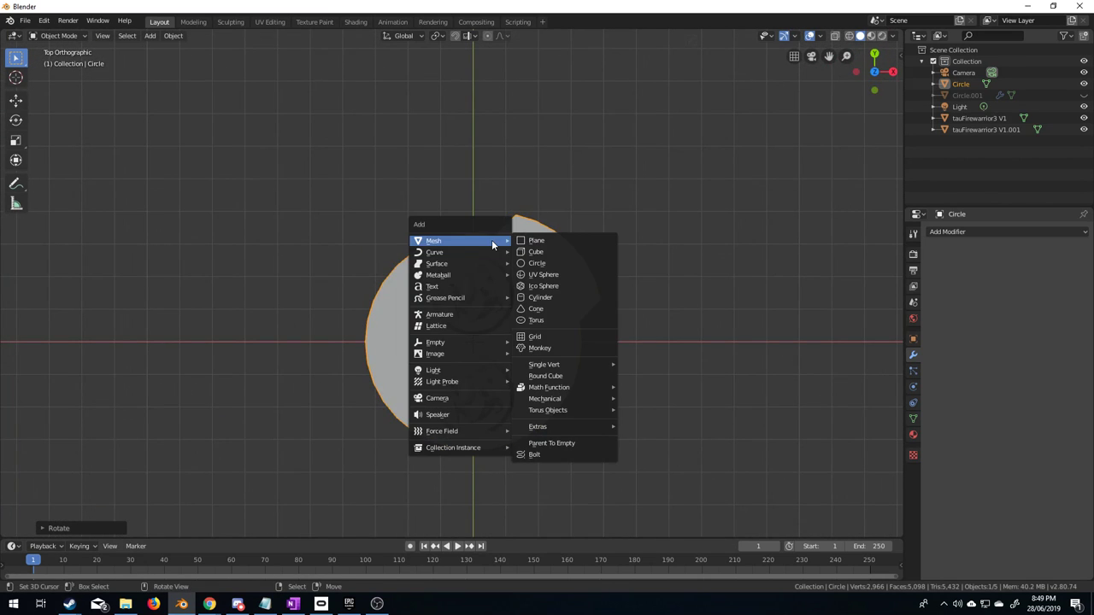
left_click(535, 252)
key("Tab")
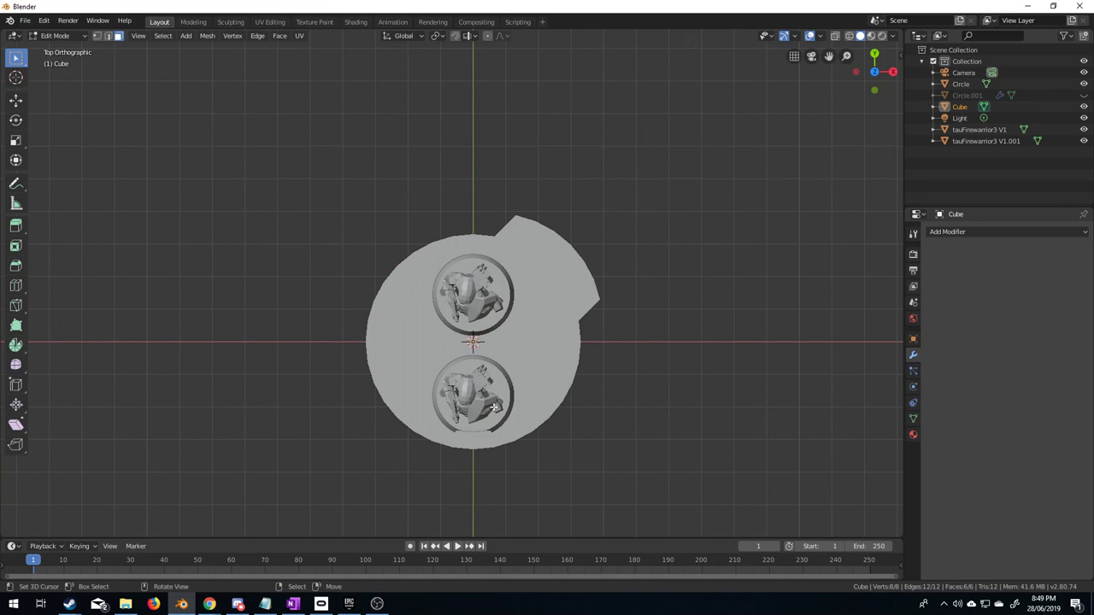
key("g")
key("z")
key("y")
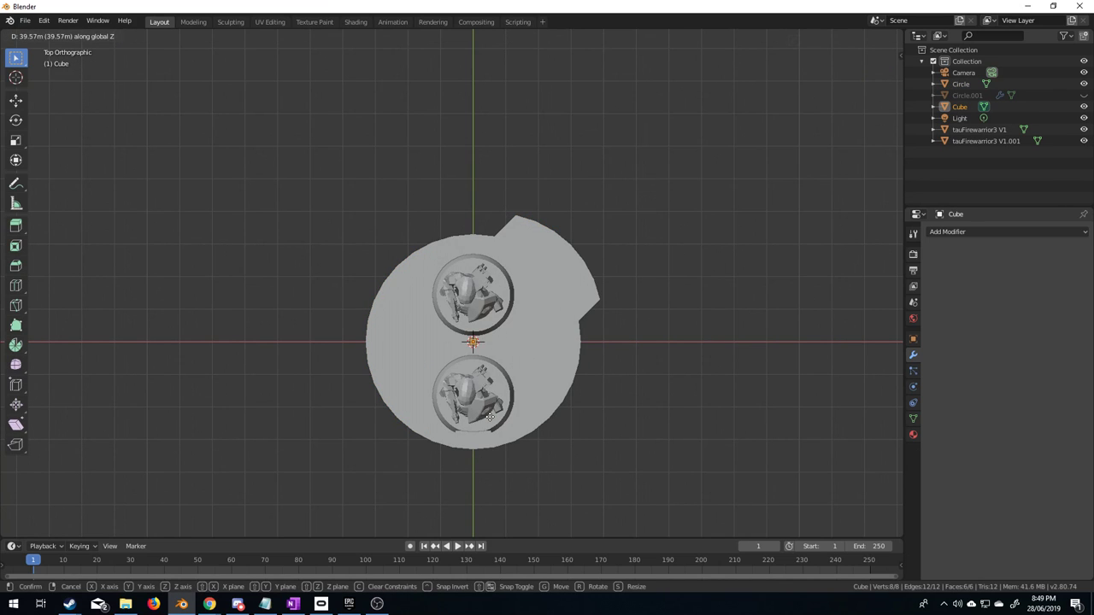
left_click(496, 279)
key("s")
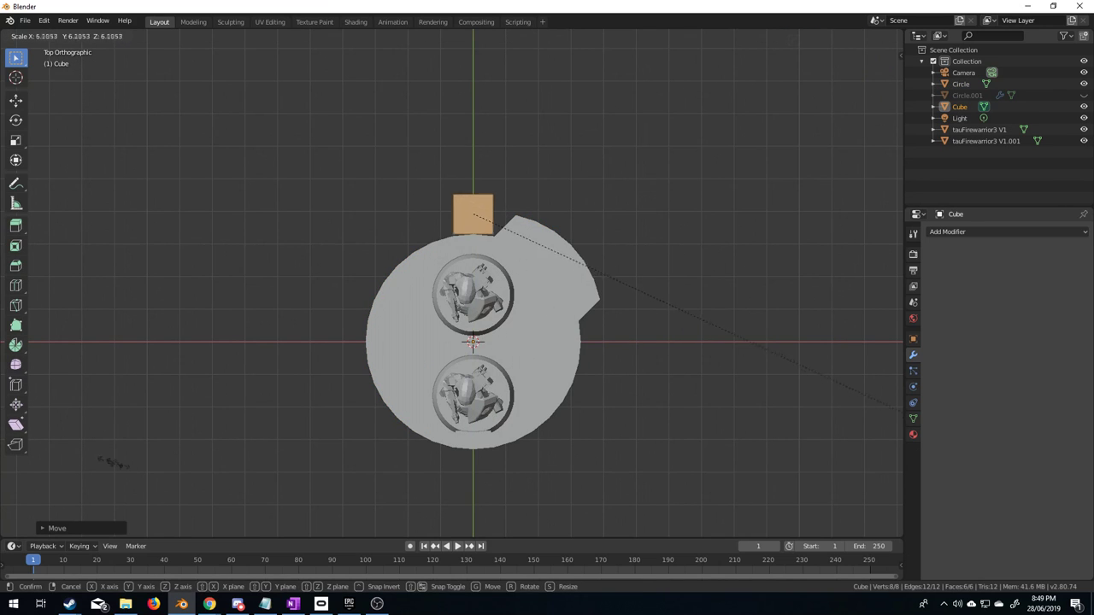
left_click(171, 476)
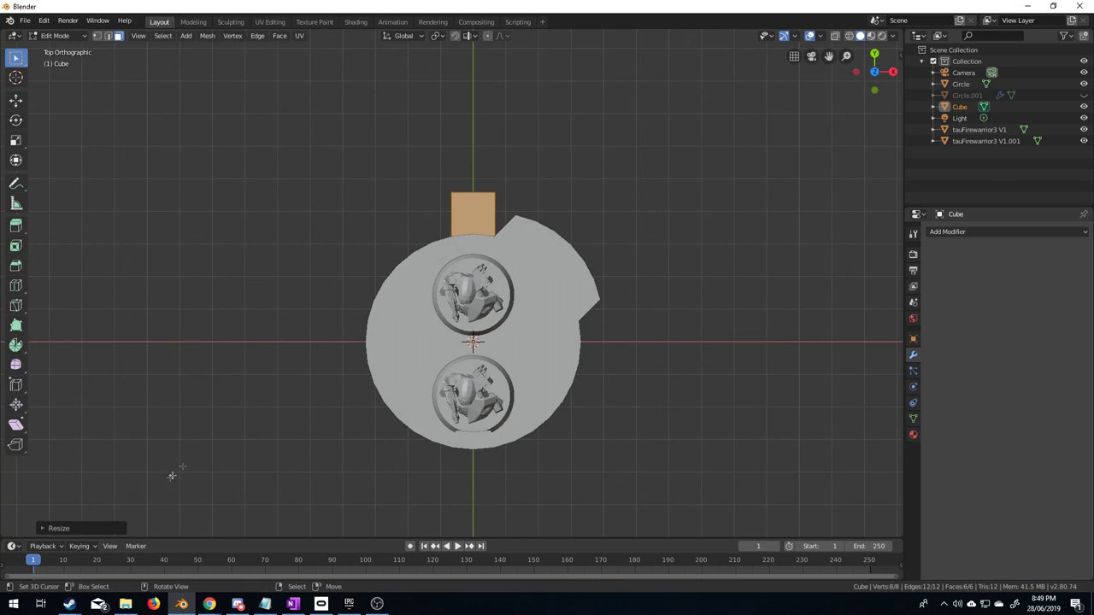
Reposition the box and raise its bottom face 10 m along Z.
key("g")
left_click(464, 312)
mouse_move(464, 312)
middle_mouse_down()
mouse_move(478, 273)
mouse_move(462, 310)
middle_mouse_up()
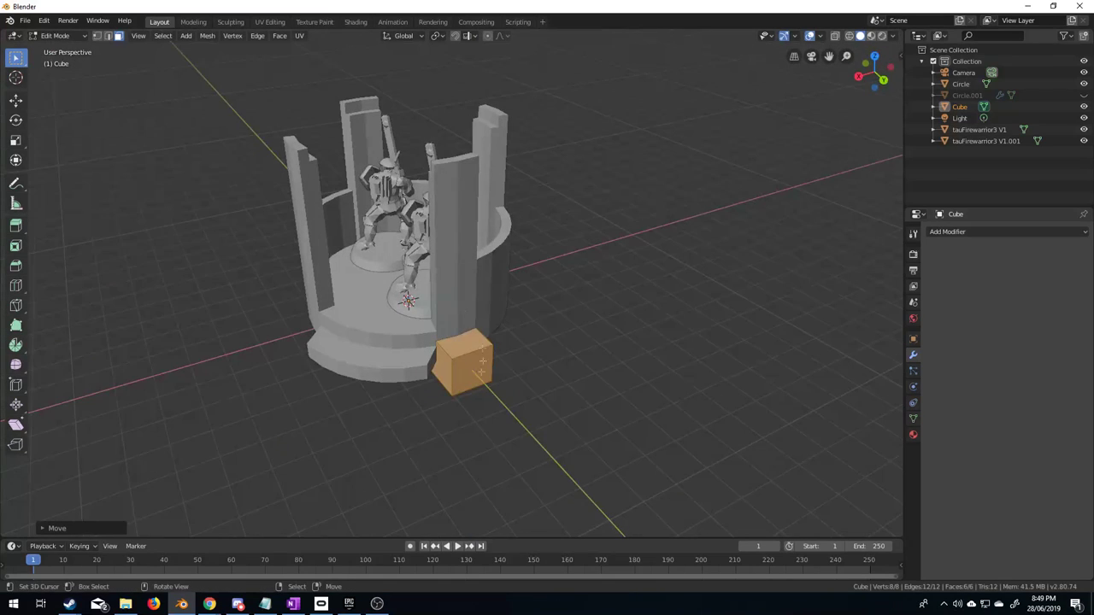
middle_click_drag(469, 379, 462, 339)
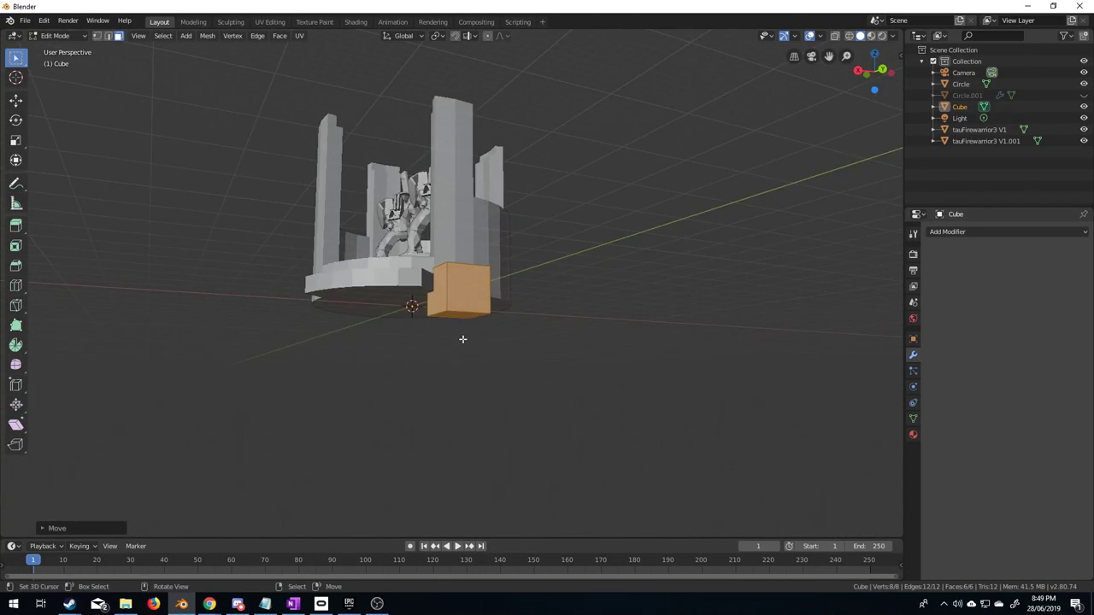
left_click(462, 315)
key("g")
key("z")
type("1")
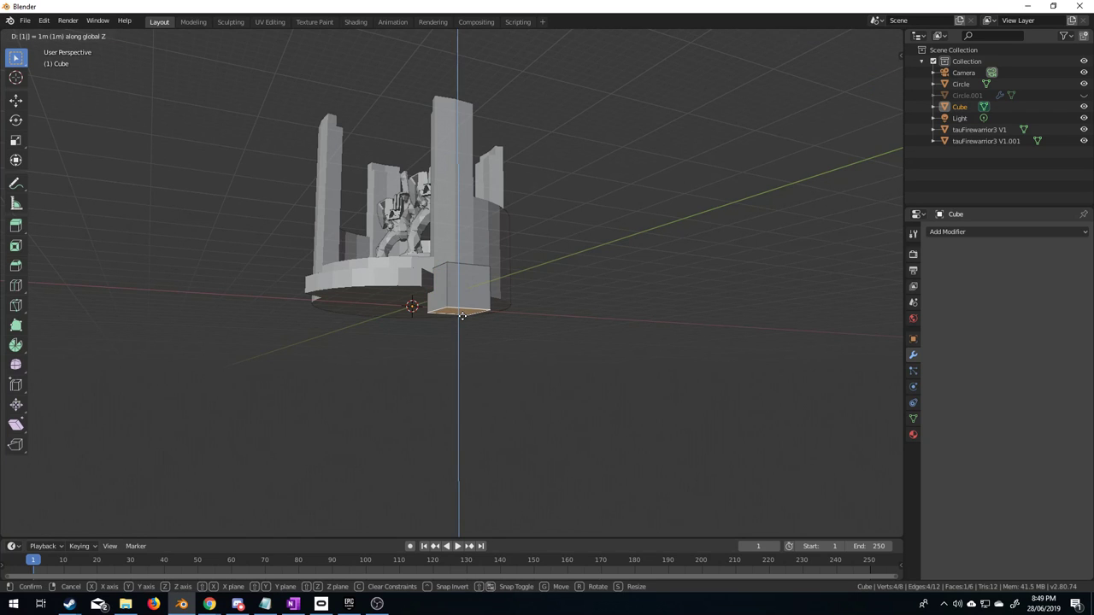
key("BackSpace")
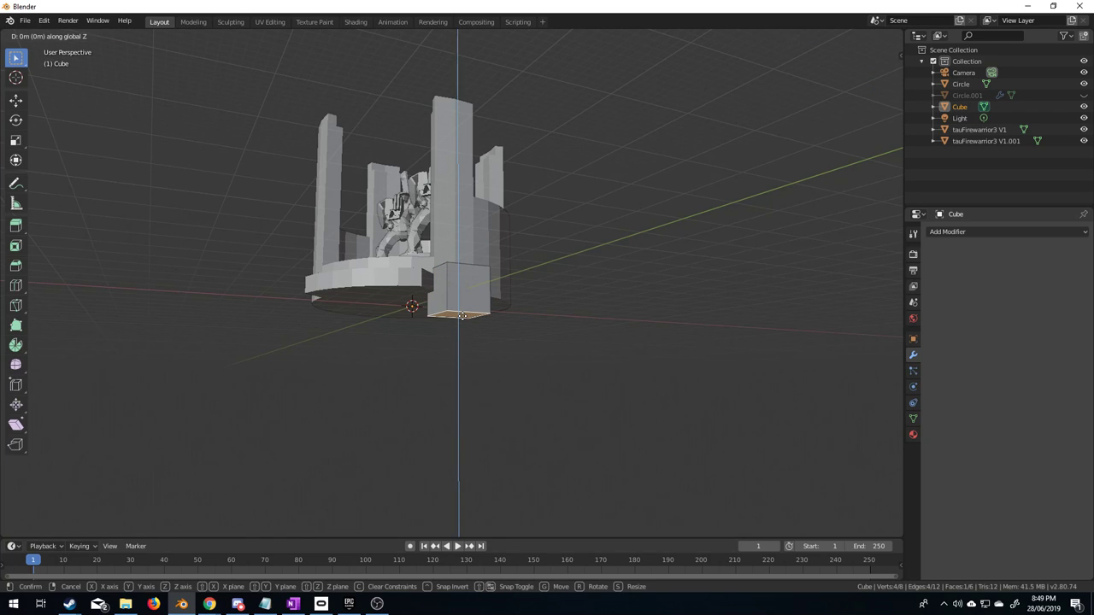
type("10")
key("Return")
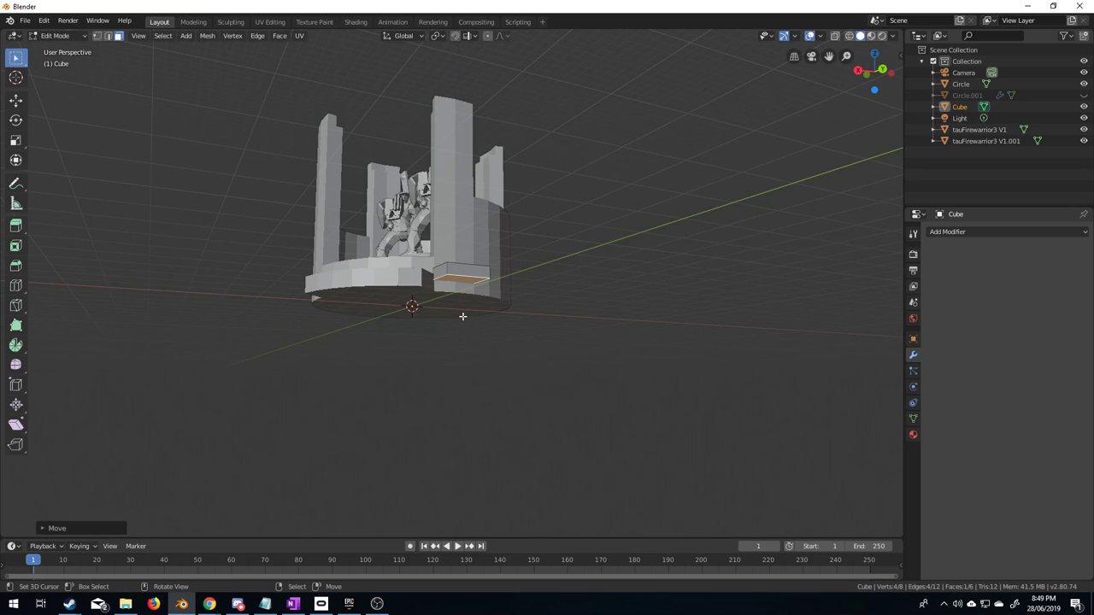
Set the bottom face's Z coordinate to 0 in the N sidebar.
key("KP_8")
key("KP_8")
key("KP_8")
key("KP_8")
key("KP_1")
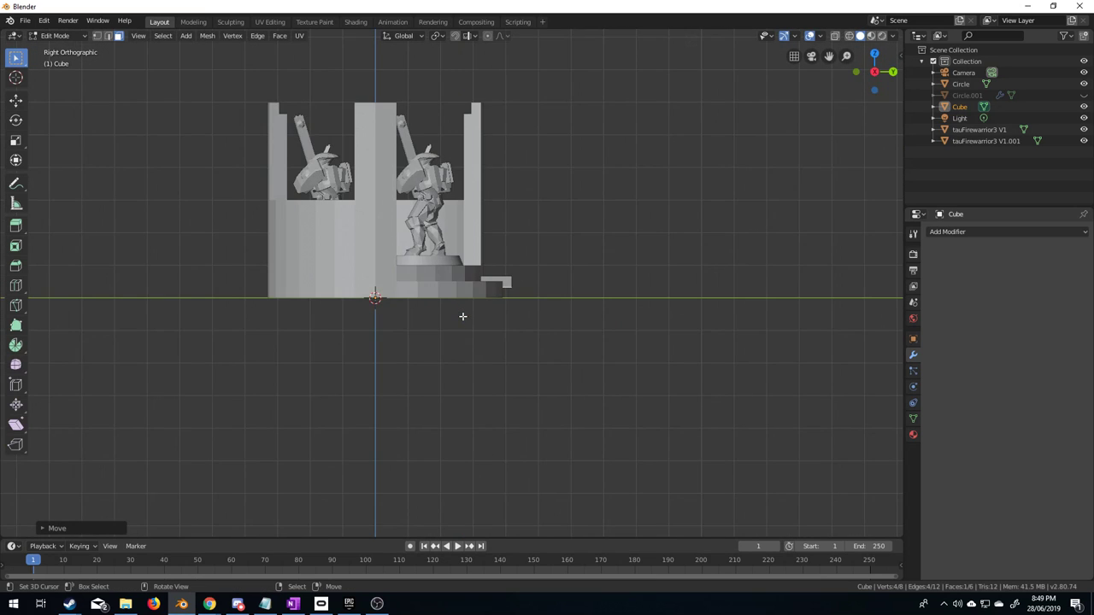
key("KP_8")
key("KP_2")
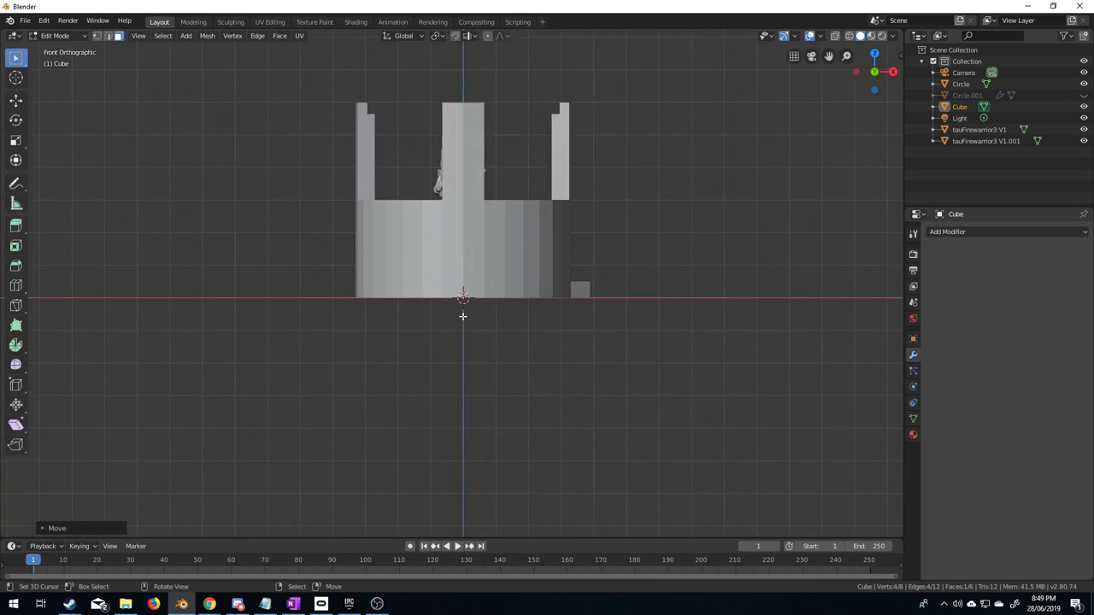
middle_click_drag(462, 317, 410, 280)
key("KP_3")
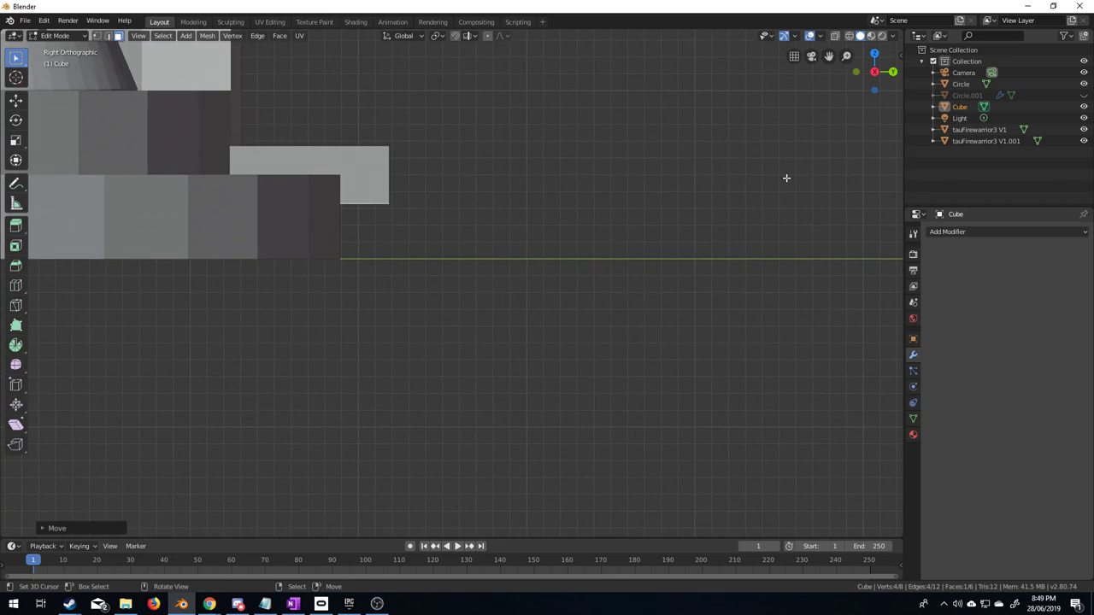
key("n")
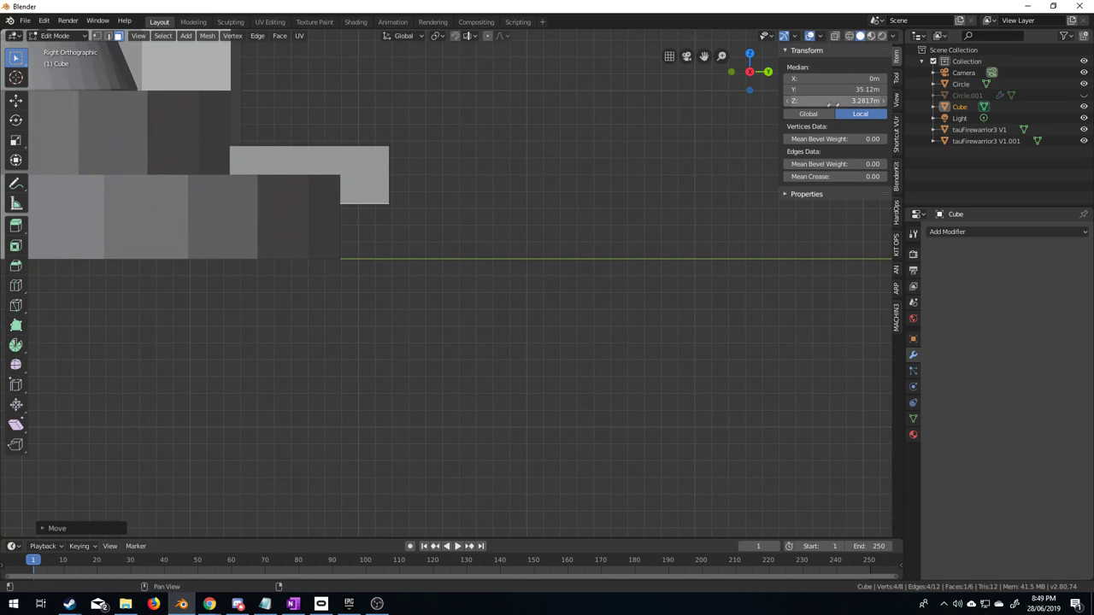
left_click(836, 101)
type("0")
key("Return")
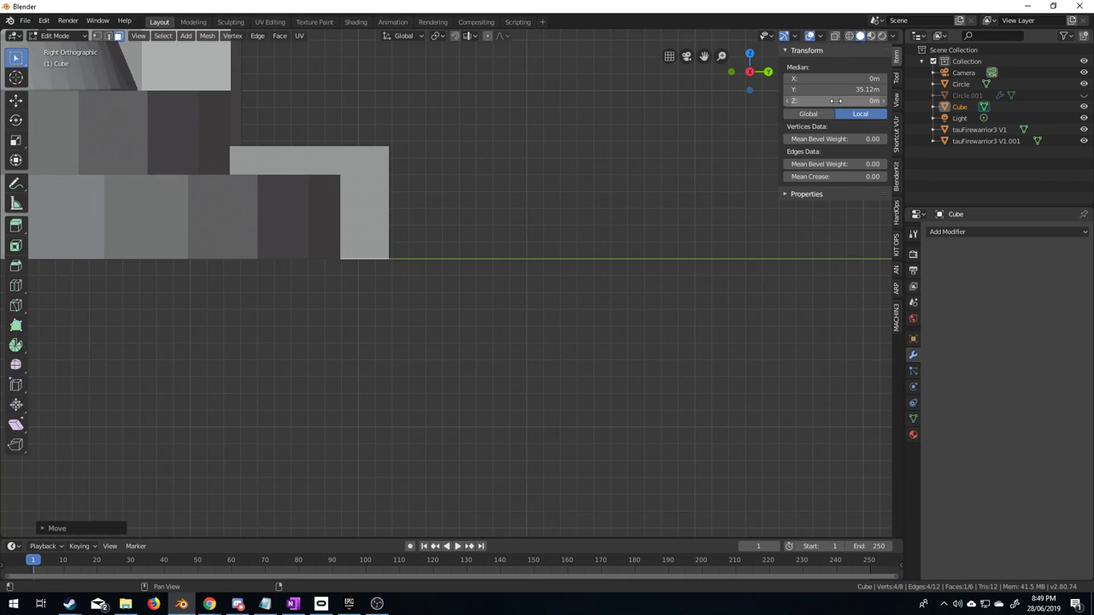
scroll(285, 297, "down", 4)
Raise the box's top face, extrude it upward, and narrow the extrusion along X.
middle_click_drag(350, 317, 564, 301)
left_click(567, 299)
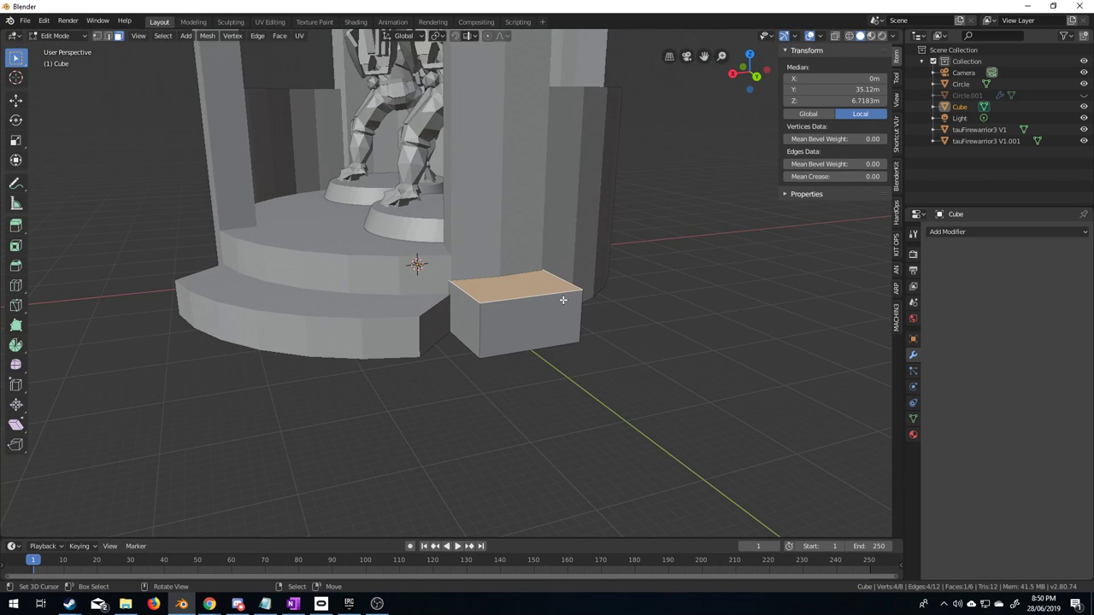
key("g")
key("z")
left_click(566, 280)
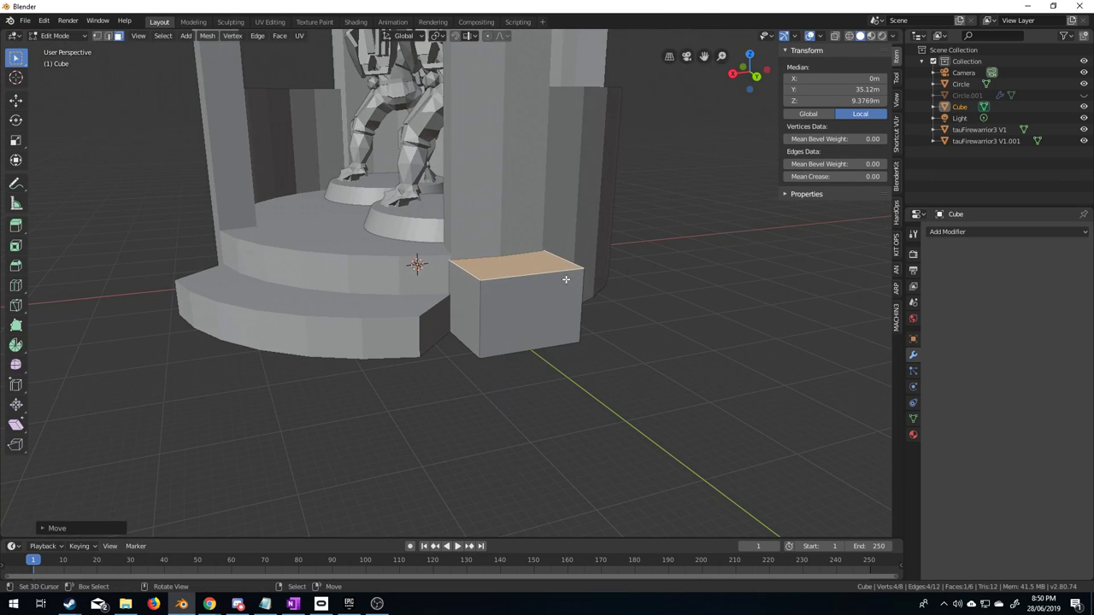
key("e")
left_click(567, 200)
key("s")
key("x")
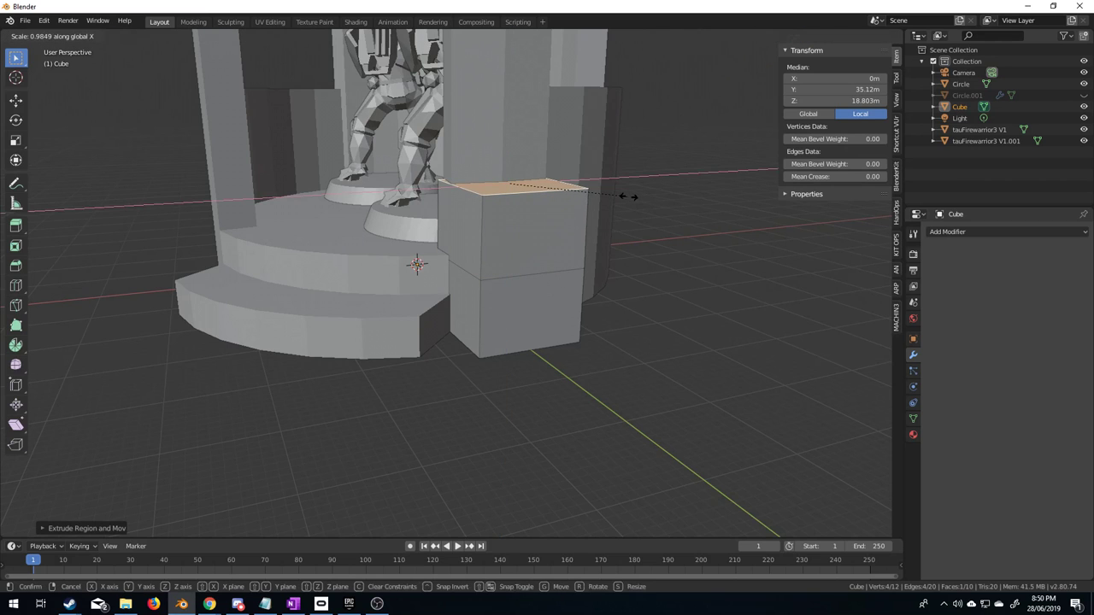
left_click(583, 189)
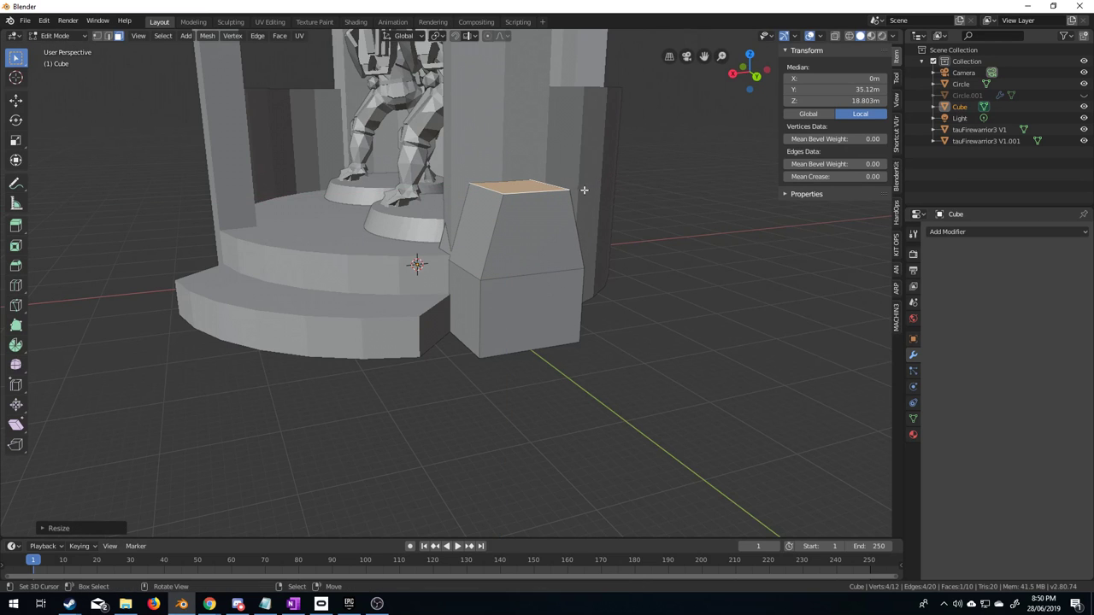
Select the whole box mesh and scale it slightly.
key("ctrl+l")
key("s")
left_click(661, 286)
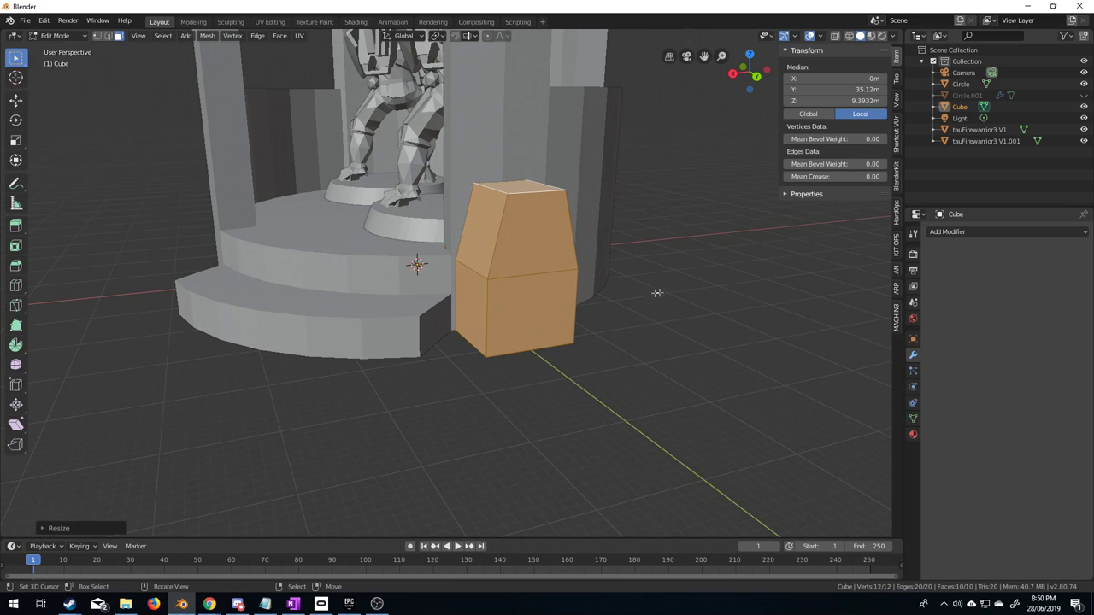
key("Tab")
key("Tab")
Slide one top edge back along Y so the buttress slopes toward the tower.
left_click(109, 36)
left_click(538, 196)
middle_click_drag(539, 196, 607, 265)
key("g")
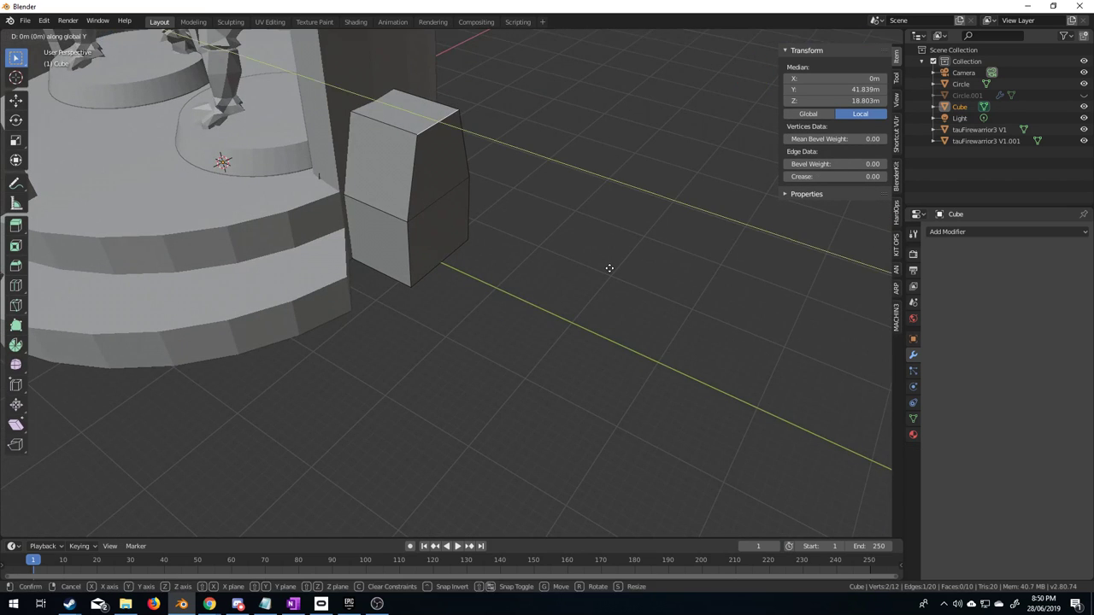
left_click(566, 247)
middle_click_drag(566, 247, 549, 351)
key("Tab")
scroll(493, 276, "down", 4)
scroll(485, 386, "up", 3)
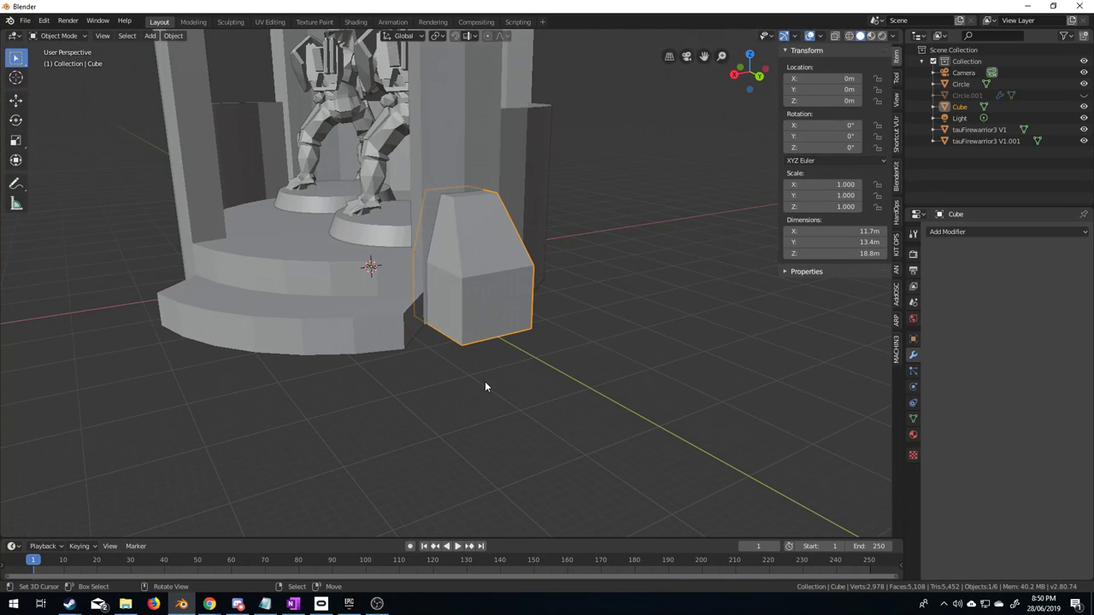
middle_click_drag(484, 381, 395, 376)
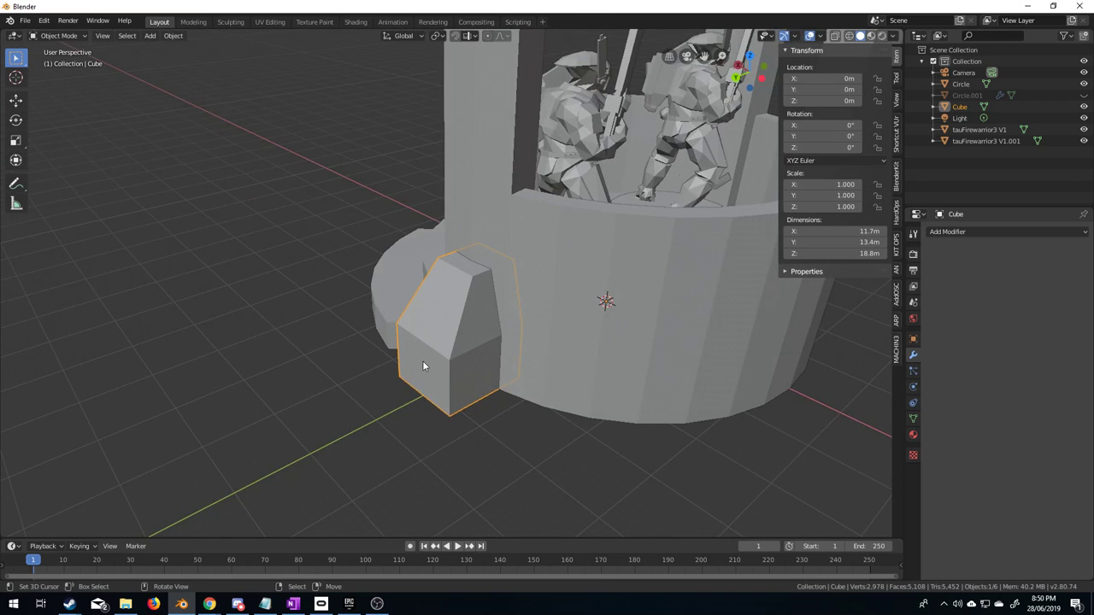
key("KP_7")
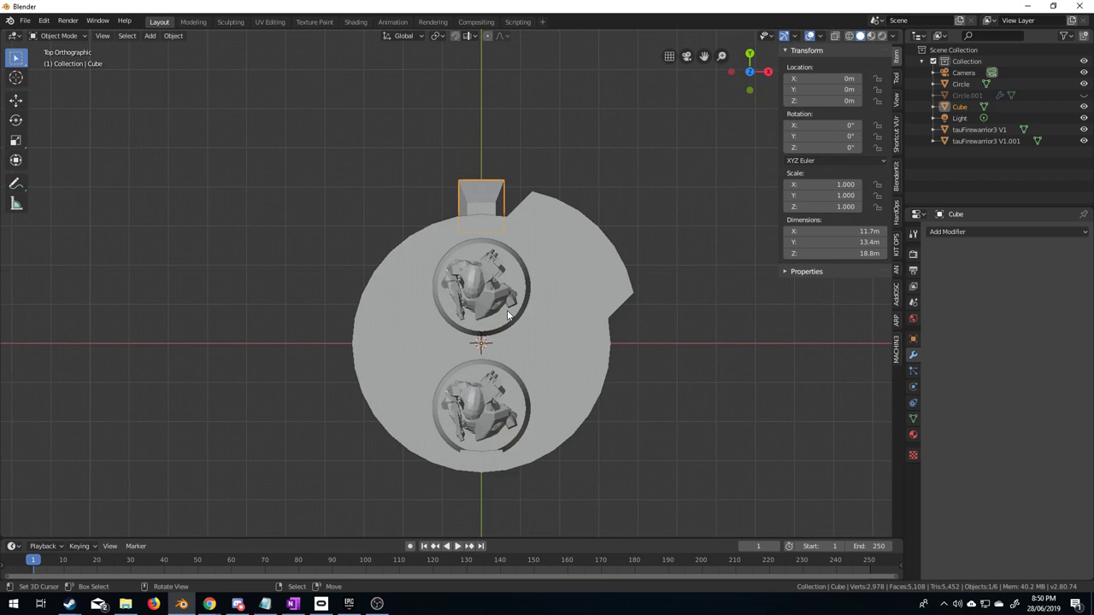
Set the pivot point to the 3D cursor and duplicate the buttress rotated 180°.
key("Tab")
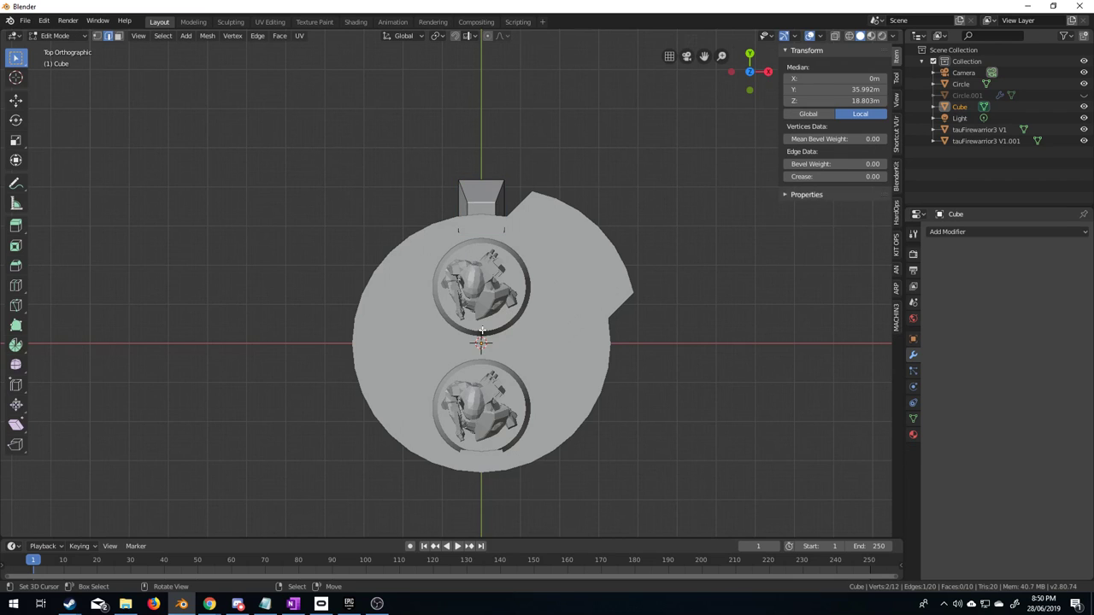
key("a")
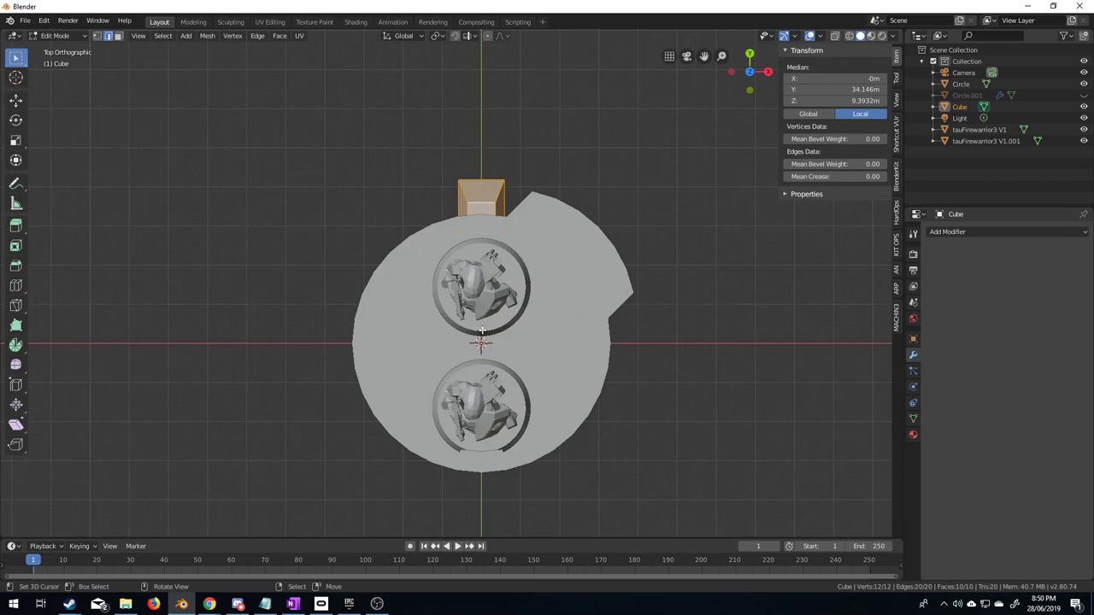
left_click(437, 36)
left_click(430, 84)
key("shift+d")
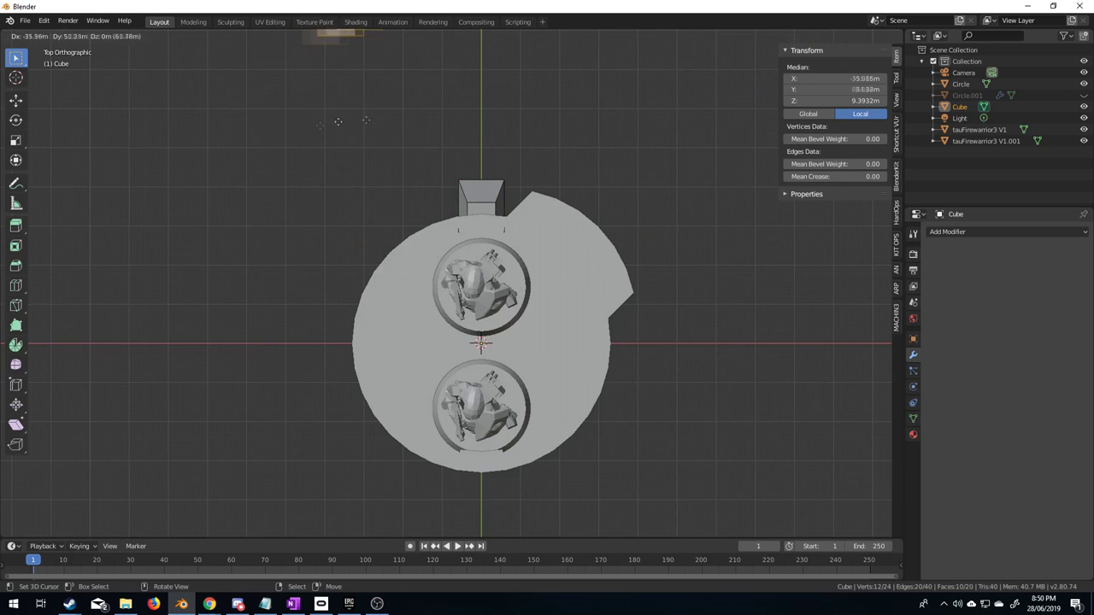
key("Escape")
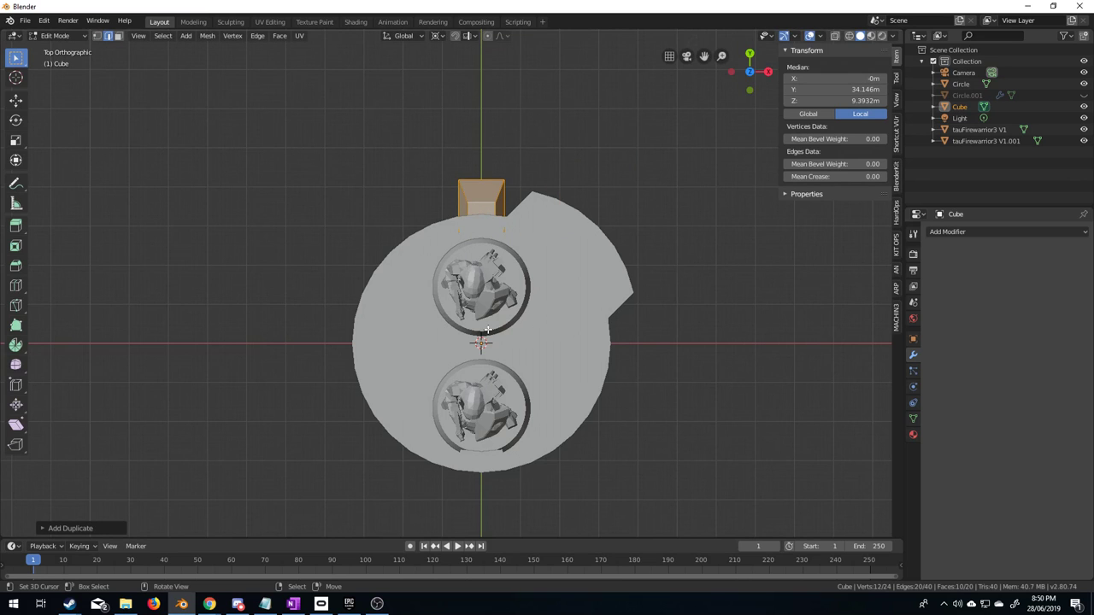
key("r")
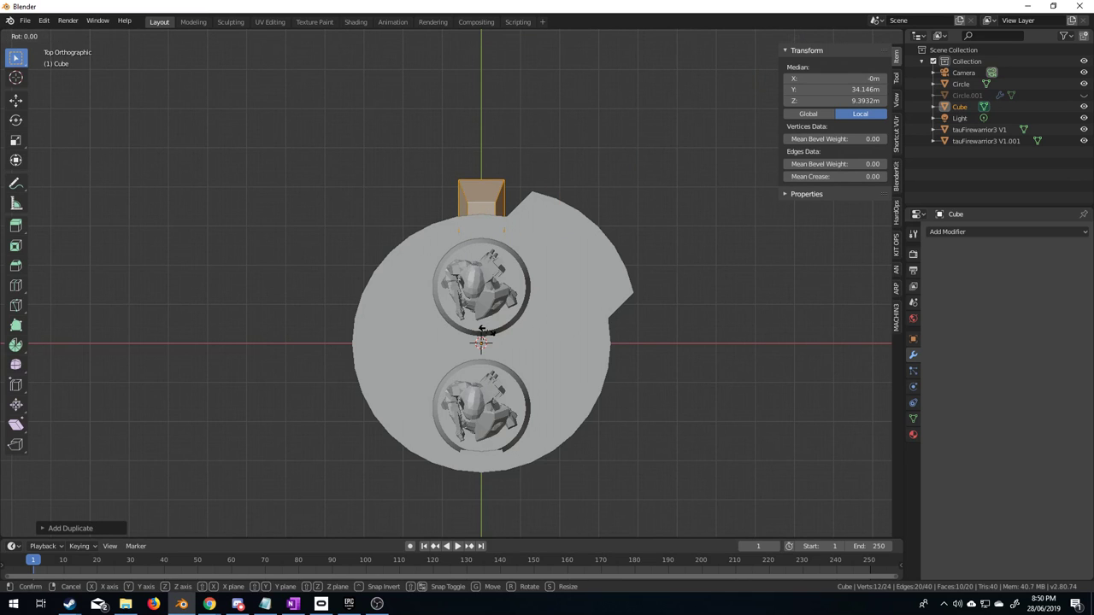
type("180")
key("Return")
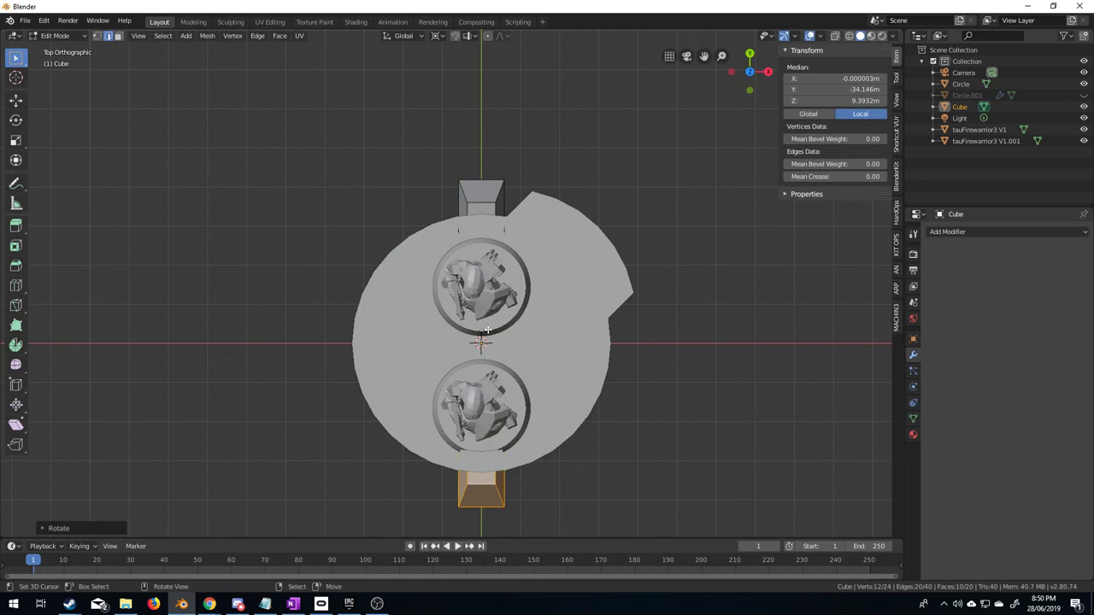
Duplicate both buttresses rotated 90° to make four, then return to Object Mode.
key("a")
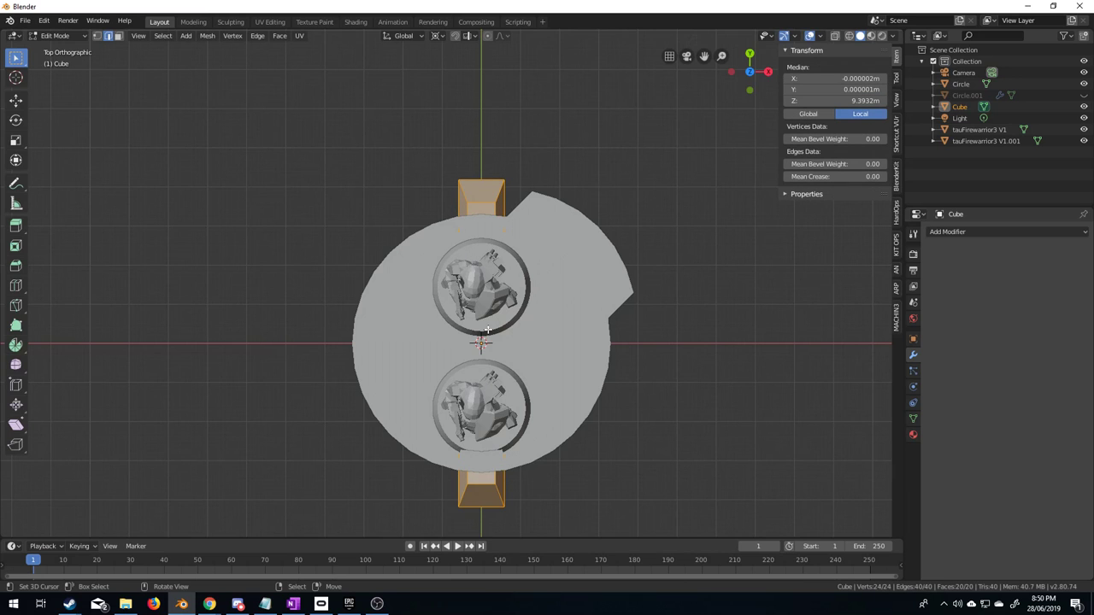
key("shift+d")
key("Escape")
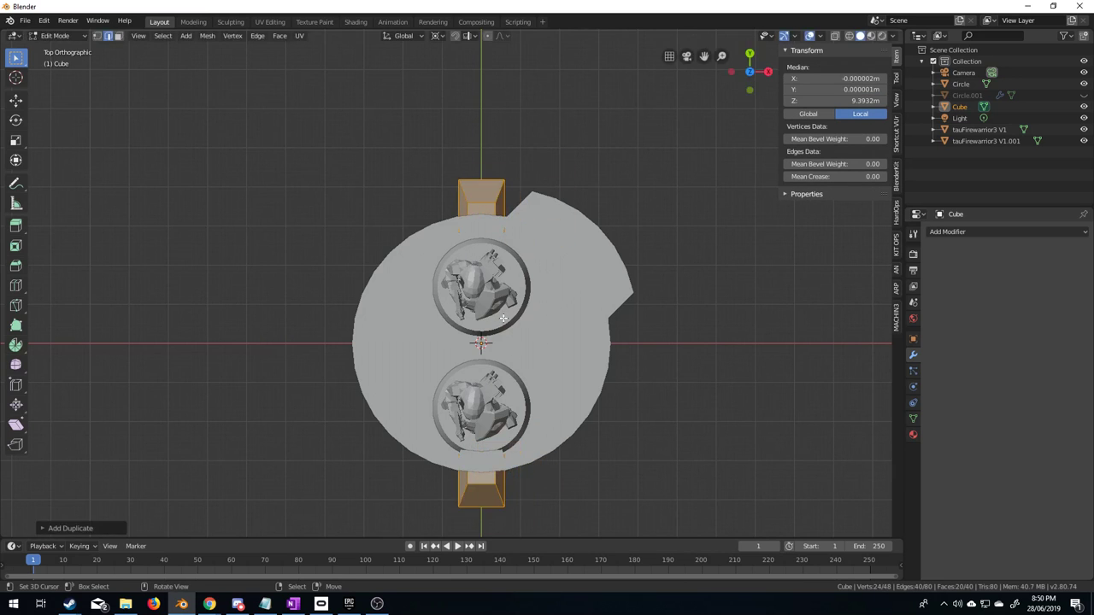
type("r90")
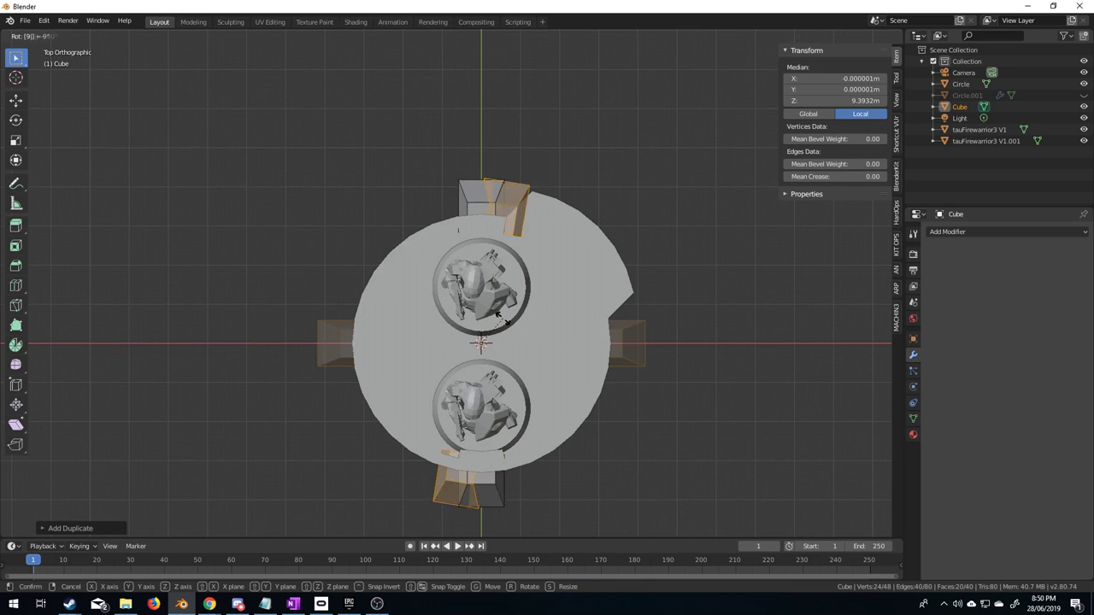
key("Return")
middle_click_drag(487, 334, 448, 402)
key("Tab")
Enter Edit Mode on the buttresses and switch the viewport to wireframe shading.
scroll(624, 436, "up", 4)
middle_click_drag(625, 436, 634, 335)
scroll(576, 338, "up", 6)
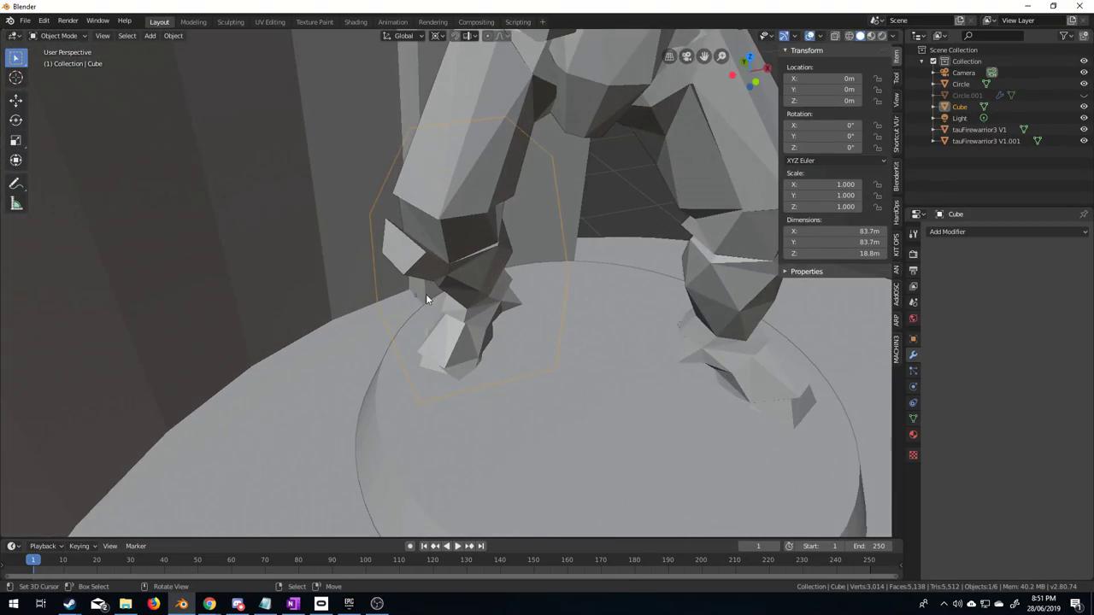
key("Tab")
scroll(411, 333, "down", 2)
middle_click_drag(411, 333, 339, 383)
key("z")
left_click(415, 396)
mouse_move(416, 395)
middle_mouse_down()
mouse_move(437, 346)
mouse_move(362, 337)
middle_mouse_up()
key("z")
left_click(383, 346)
Select the first buttress's side and top faces and scale them along Y.
left_click(381, 285)
left_click(118, 36)
left_click(403, 305)
left_click(385, 240, "shift")
middle_click_drag(384, 239, 372, 271)
left_click(369, 287)
left_click(359, 235, "shift")
key("s")
key("x")
key("y")
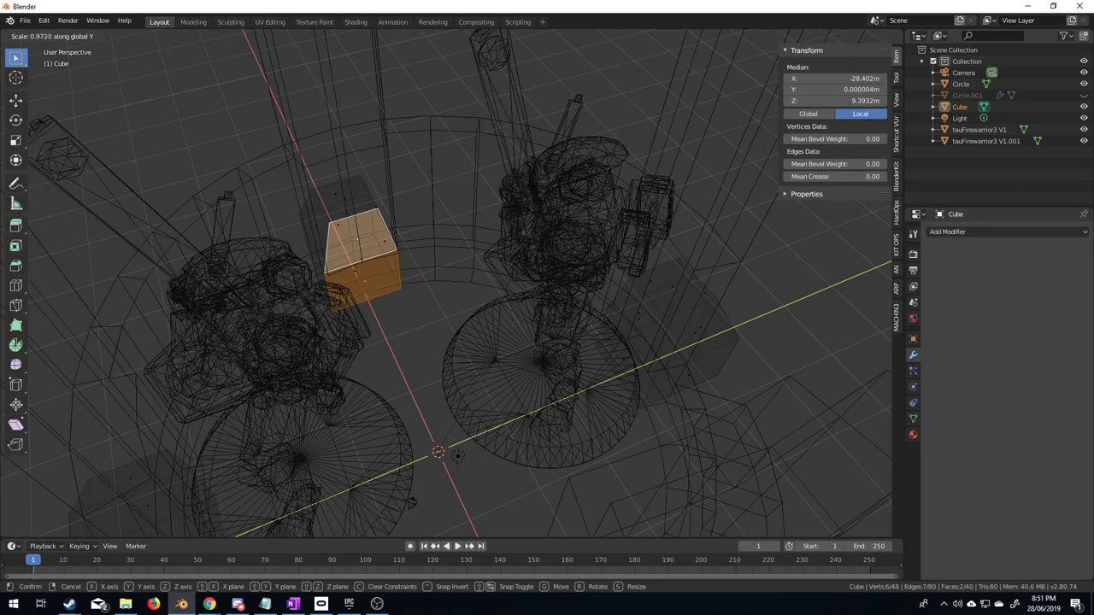
left_click(465, 299)
Scale the selected faces of the second and third buttresses, the third along Y.
middle_click_drag(470, 310, 474, 263)
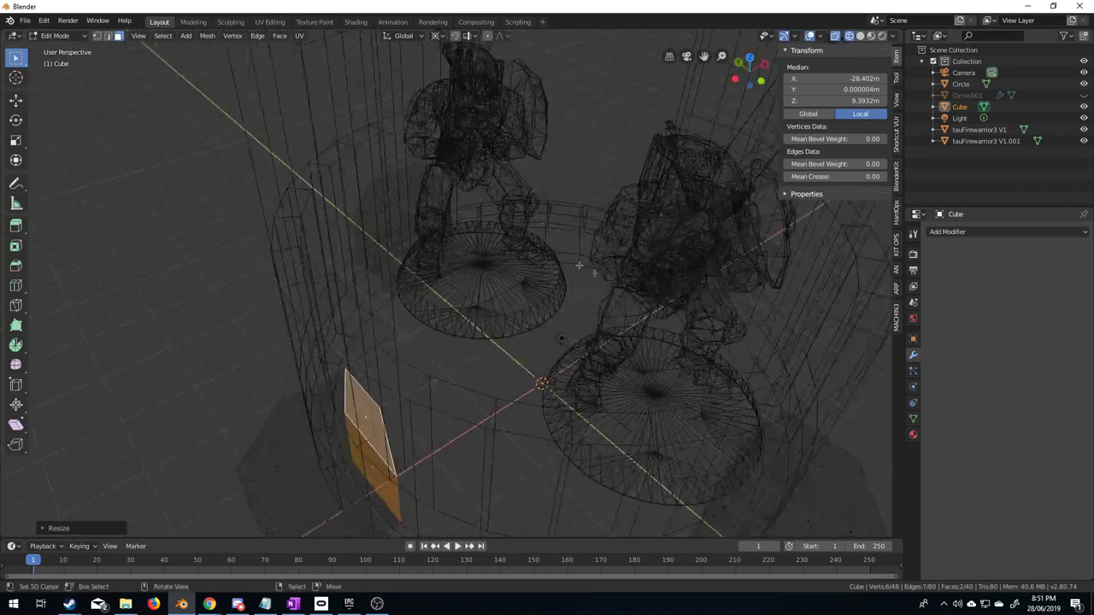
left_click(418, 242, "shift")
left_click(418, 268, "shift")
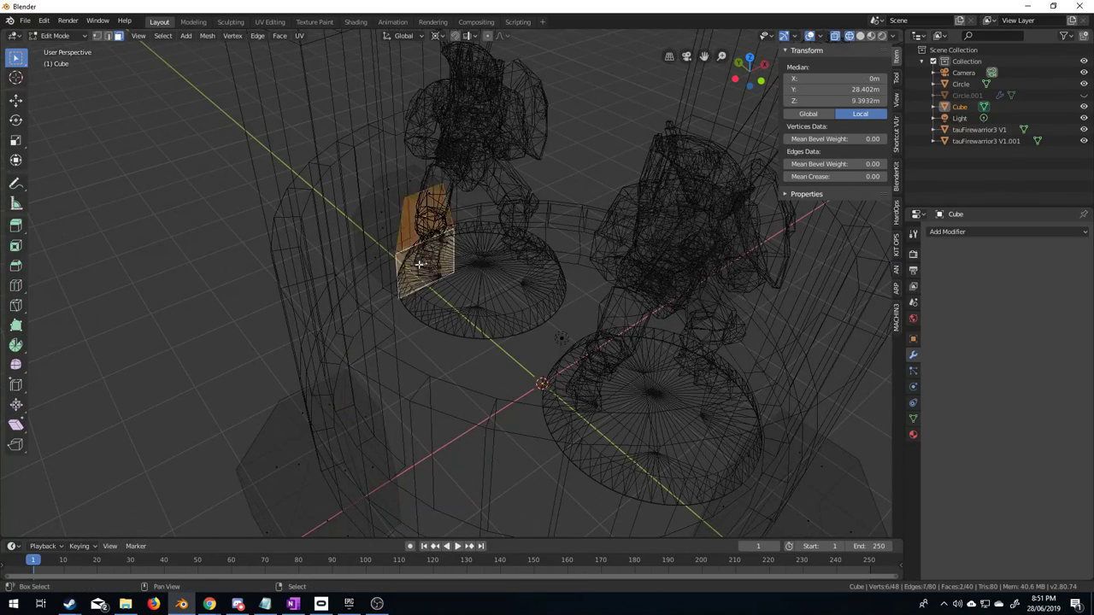
key("s")
middle_click_drag(505, 279, 425, 239)
left_click(504, 288)
left_click(435, 228)
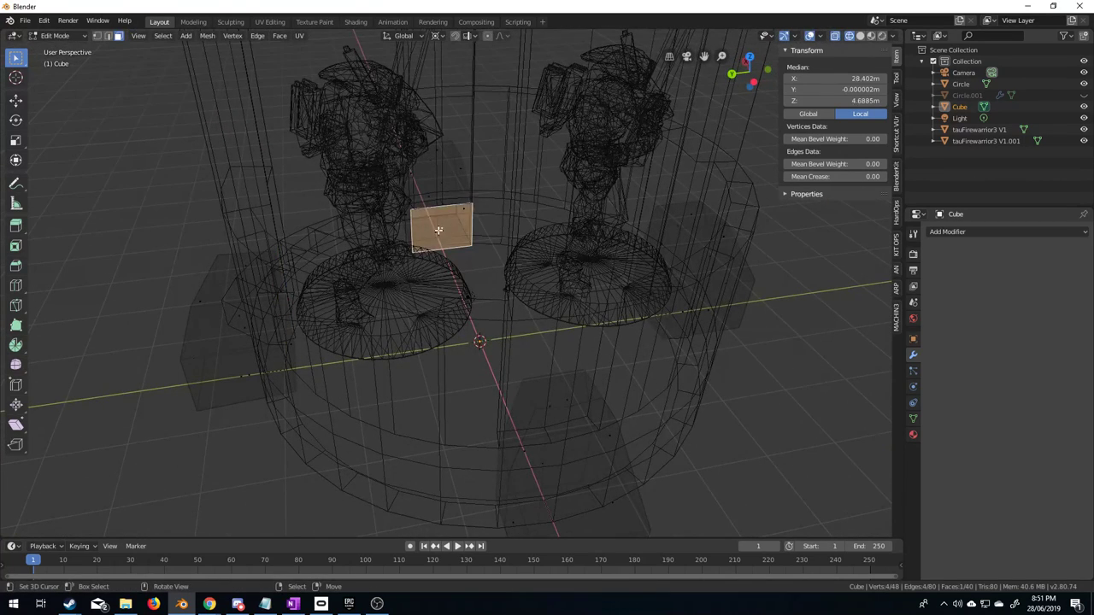
left_click(439, 224)
left_click(442, 188, "shift")
key("s")
key("x")
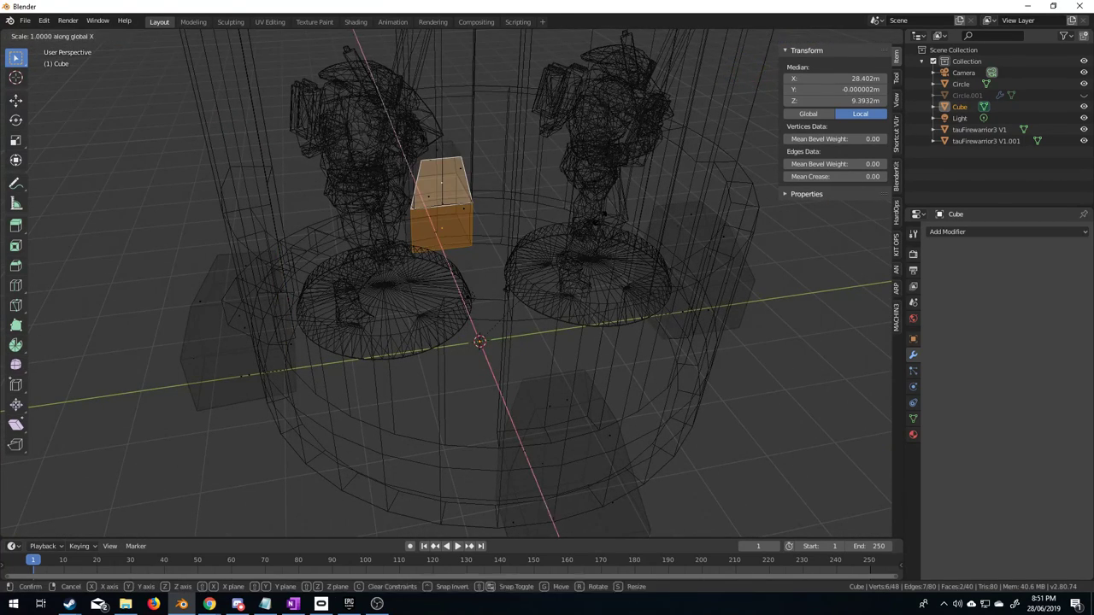
key("y")
key("Return")
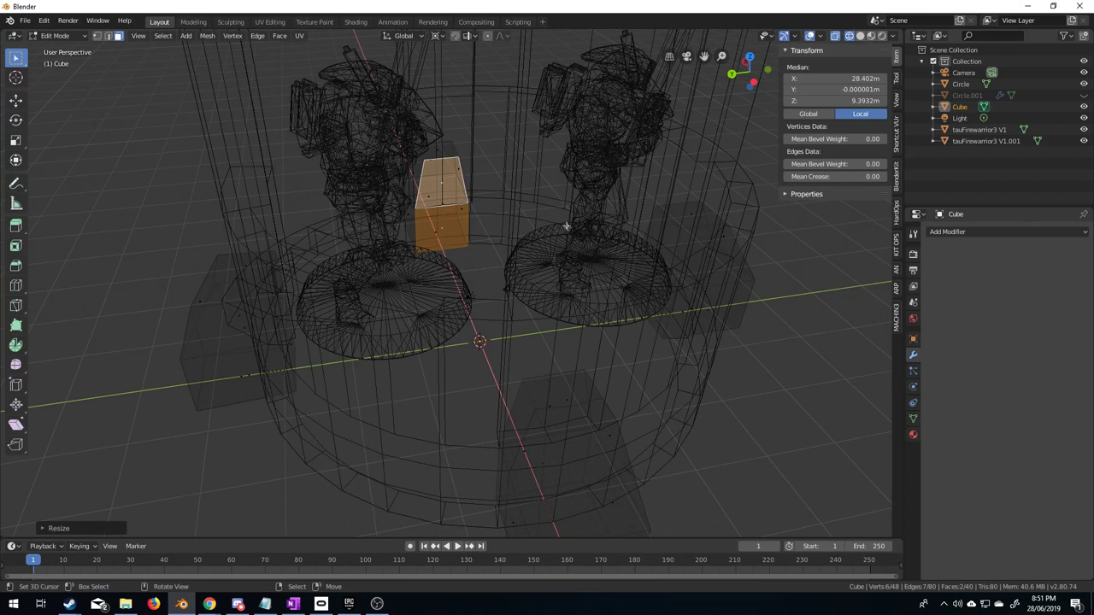
Narrow the last buttress's faces along X, then return to solid shading and Object Mode.
middle_click_drag(529, 256, 630, 208)
left_click(630, 209)
left_click(621, 214, "shift")
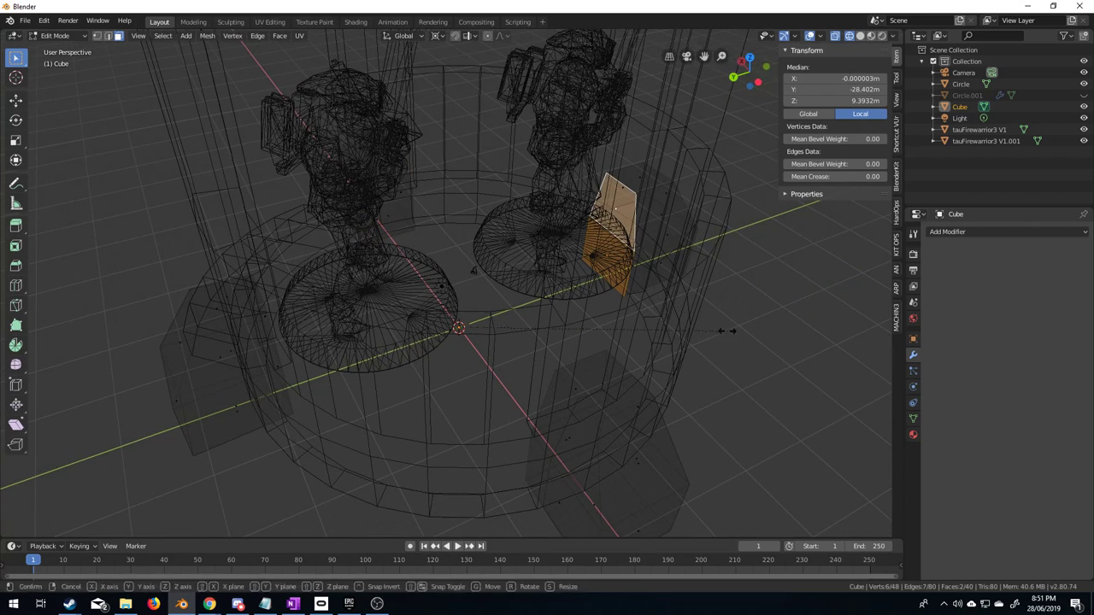
key("s")
key("x")
left_click(711, 323)
key("z")
left_click(786, 323)
key("Tab")
mouse_move(786, 323)
middle_mouse_down()
mouse_move(649, 407)
mouse_move(478, 405)
middle_mouse_up()
middle_click_drag(483, 417, 575, 399)
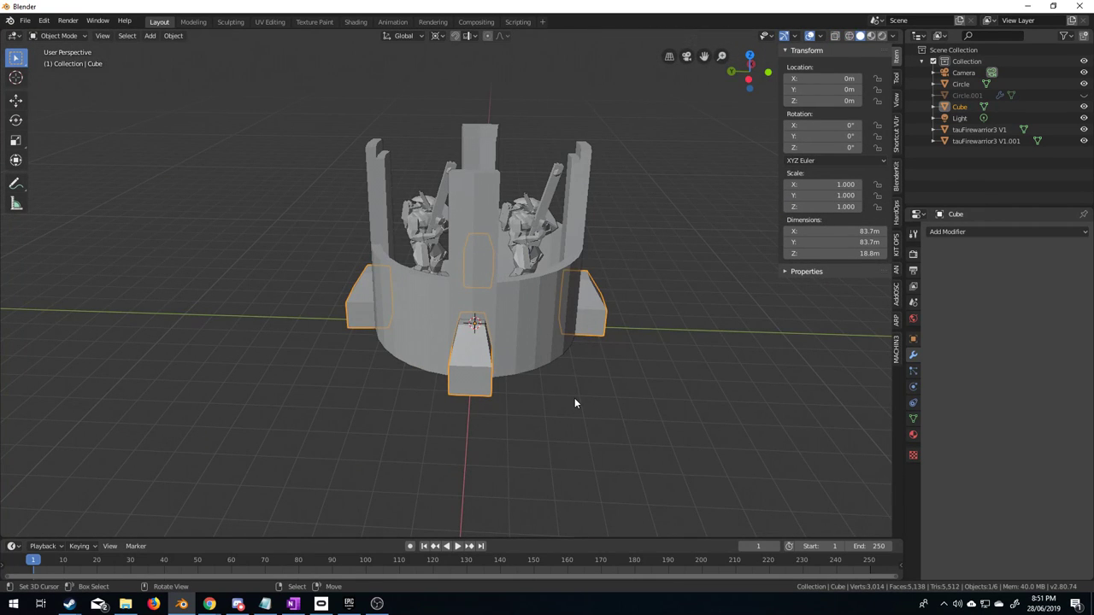
Unhide the roof, delete the warrior figures, and show the Circle wall's modifiers.
key("alt+h")
middle_click_drag(574, 398, 538, 296)
key("alt+a")
left_click(522, 253)
key("Delete")
left_click(538, 297)
left_click(913, 353)
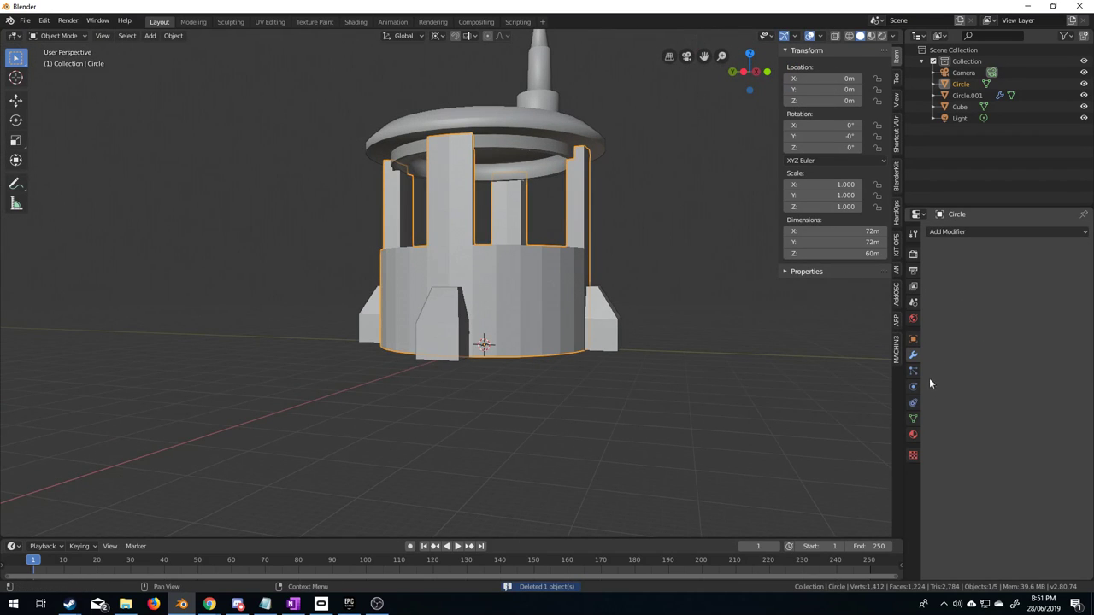
Add an angle-limited Bevel modifier to the body and widen it to 0.55m.
left_click(962, 239)
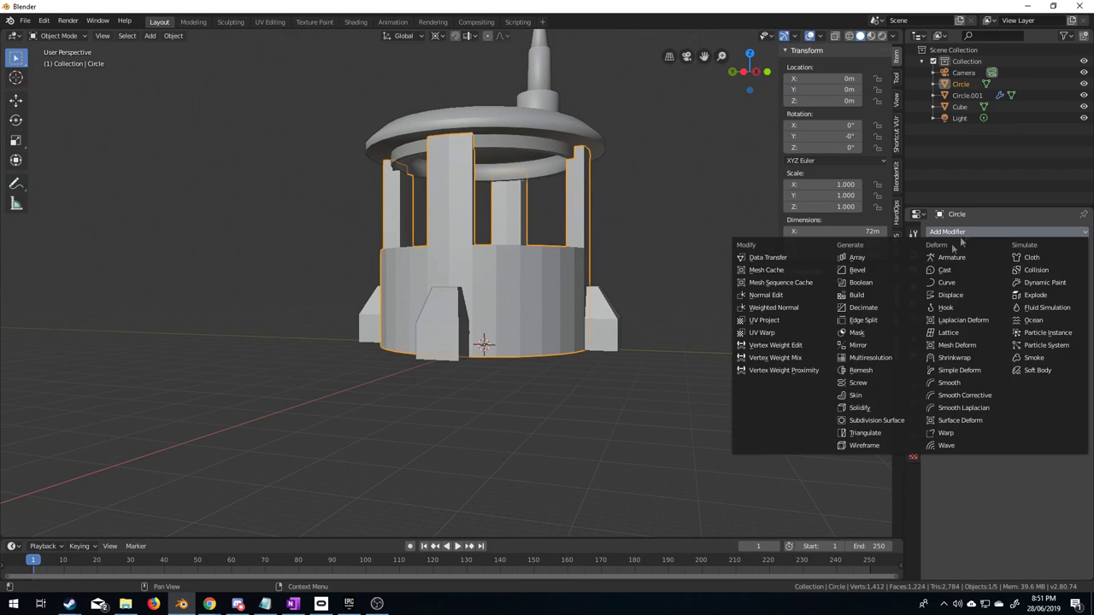
left_click(891, 272)
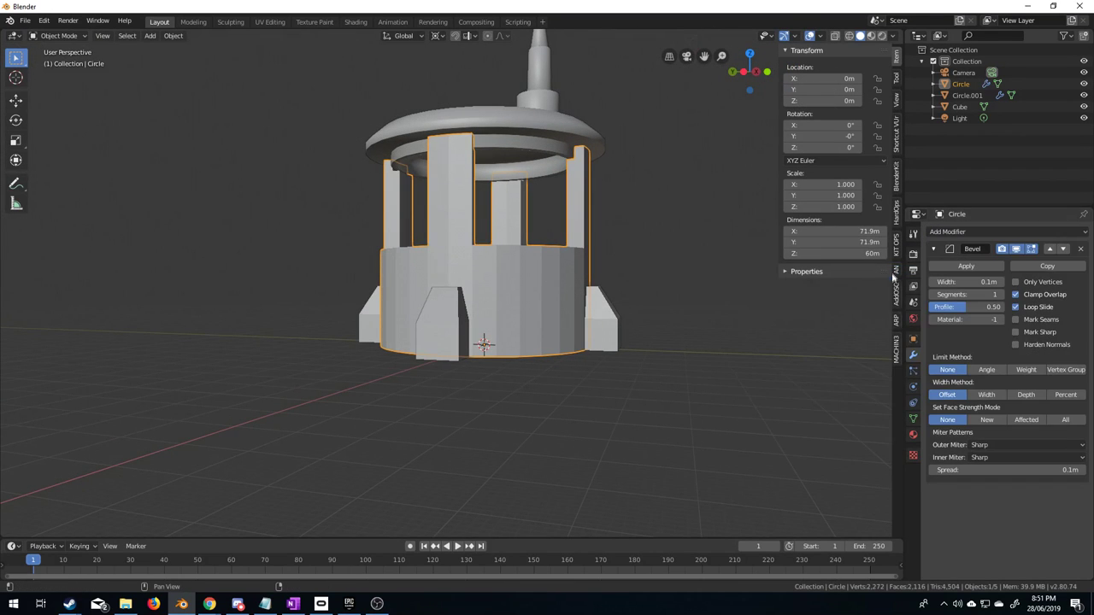
left_click(987, 369)
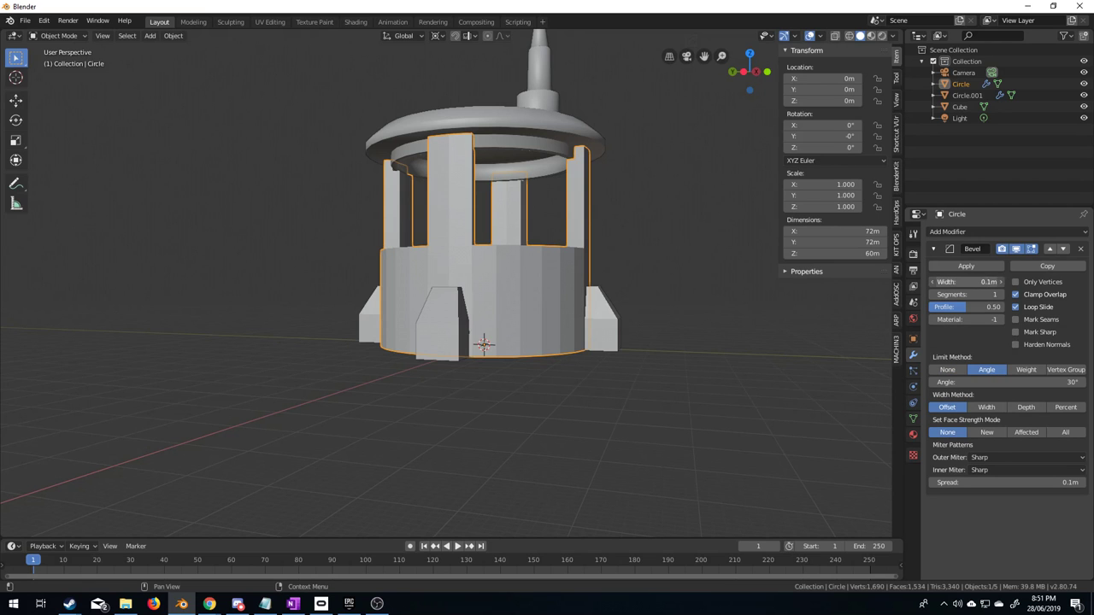
left_click_drag(966, 281, 1016, 281)
Apply Shade Smooth to the bunker through the F3 search.
middle_click_drag(649, 325, 518, 345)
scroll(518, 346, "up", 3)
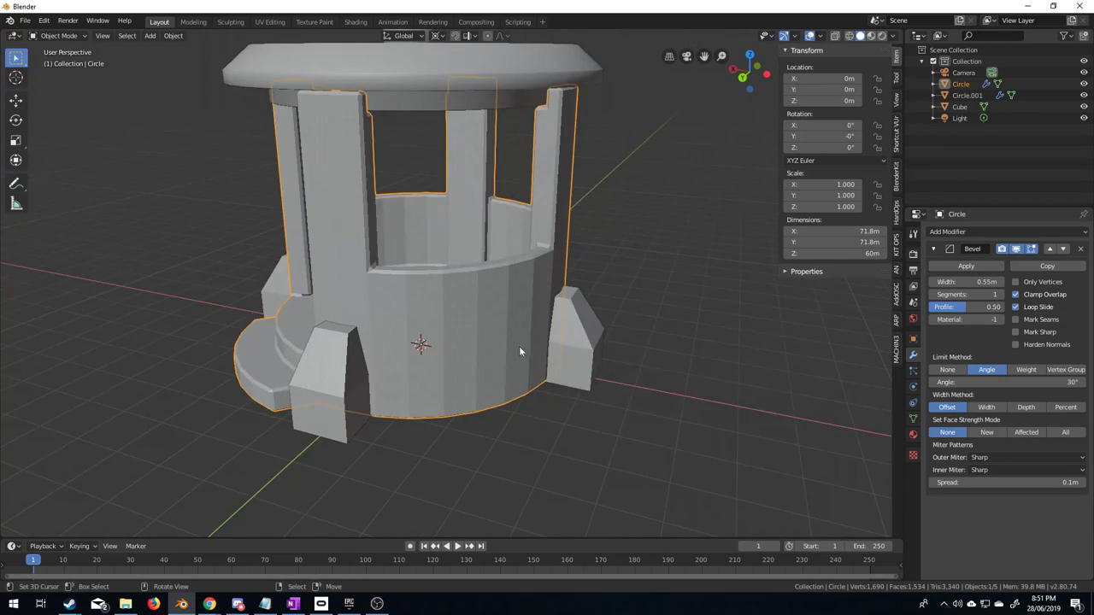
key("F3")
type("smoo")
key("Return")
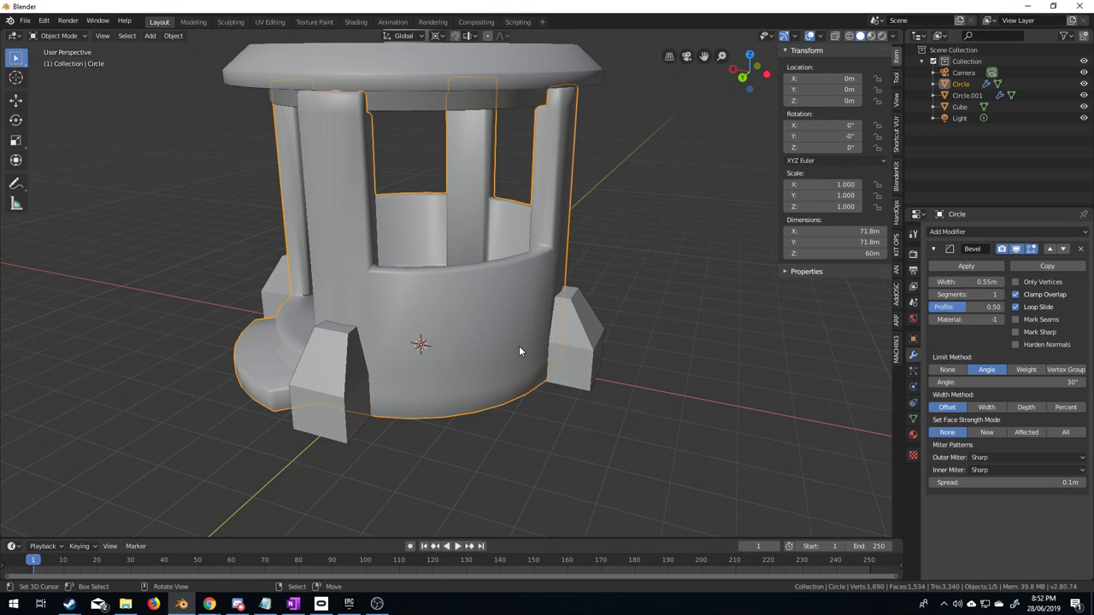
Join the four side blocks into the bunker body with Ctrl+J.
middle_click_drag(268, 440, 358, 430)
left_click(506, 418)
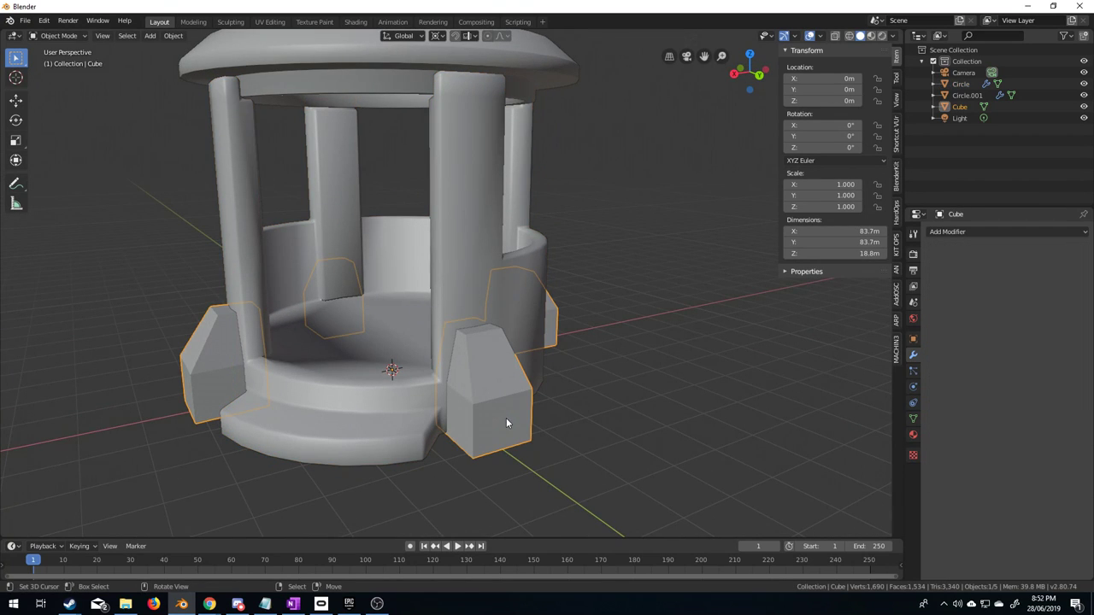
left_click(456, 293, "shift")
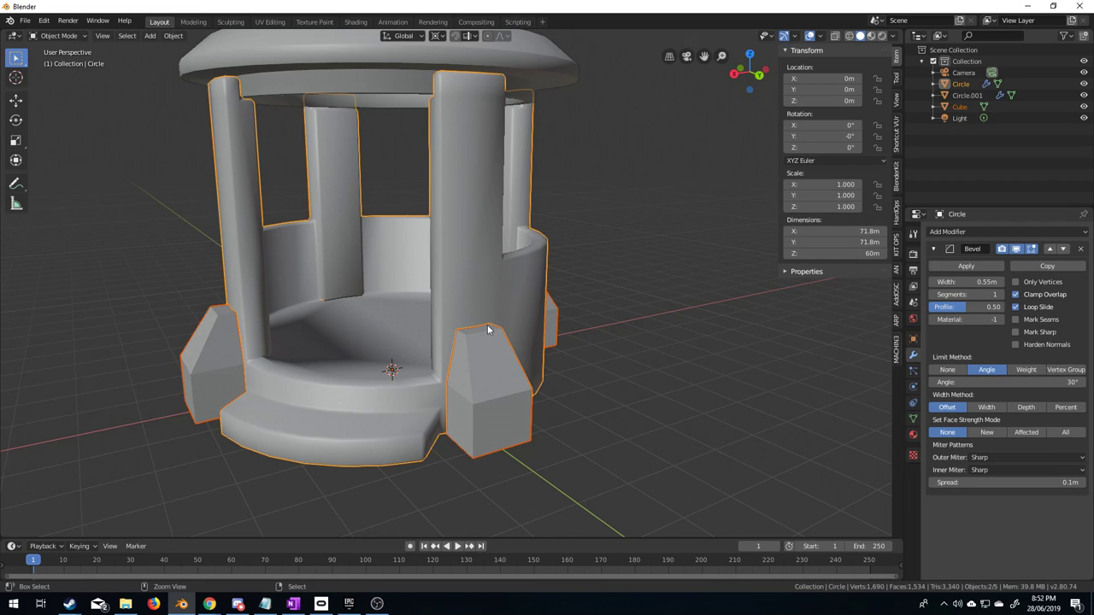
key("ctrl+j")
middle_click_drag(408, 390, 408, 185)
Widen the top disc's bevel to 0.38m.
left_click(395, 129)
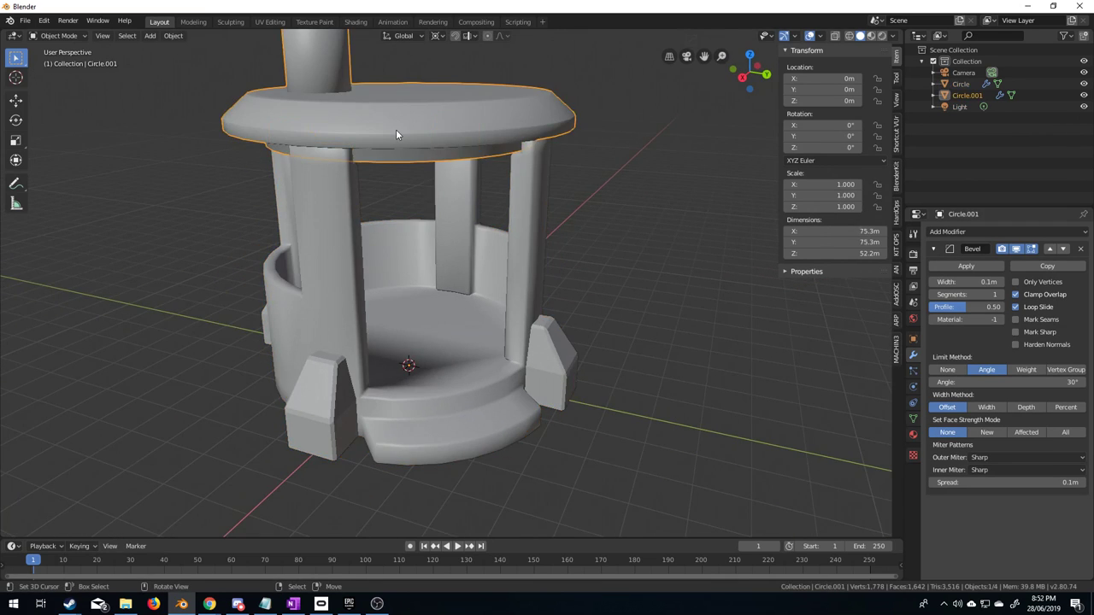
left_click_drag(966, 281, 1017, 281)
scroll(433, 321, "down", 4)
key("Tab")
middle_click_drag(433, 321, 569, 353)
key("Tab")
scroll(569, 353, "up", 4)
scroll(413, 320, "down", 1)
middle_click_drag(413, 321, 484, 357)
left_click(510, 355)
key("Tab")
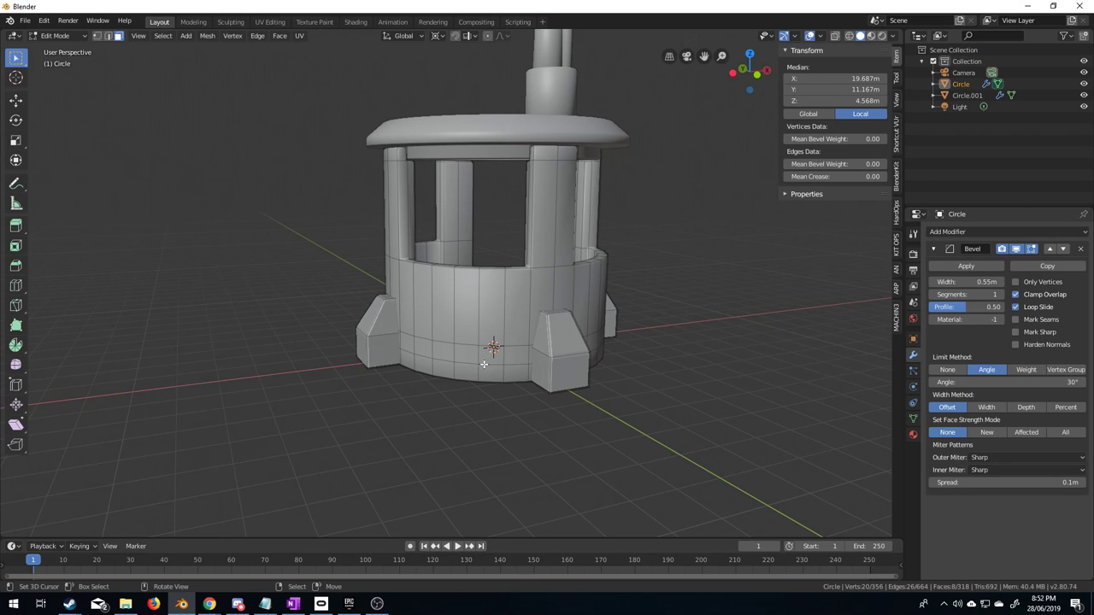
Select three adjacent vertical edge loops on the front of the body wall.
left_click(107, 36)
left_click(450, 327, "alt")
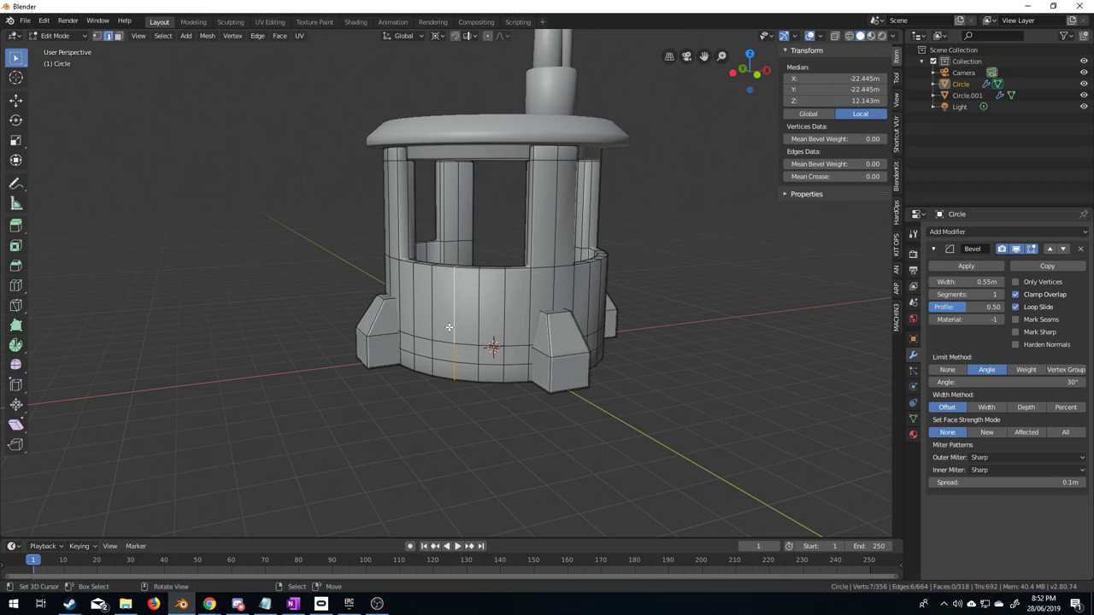
key("KP_3")
middle_click_drag(484, 342, 525, 360)
left_click(450, 318, "alt+shift")
left_click(473, 318, "alt+shift")
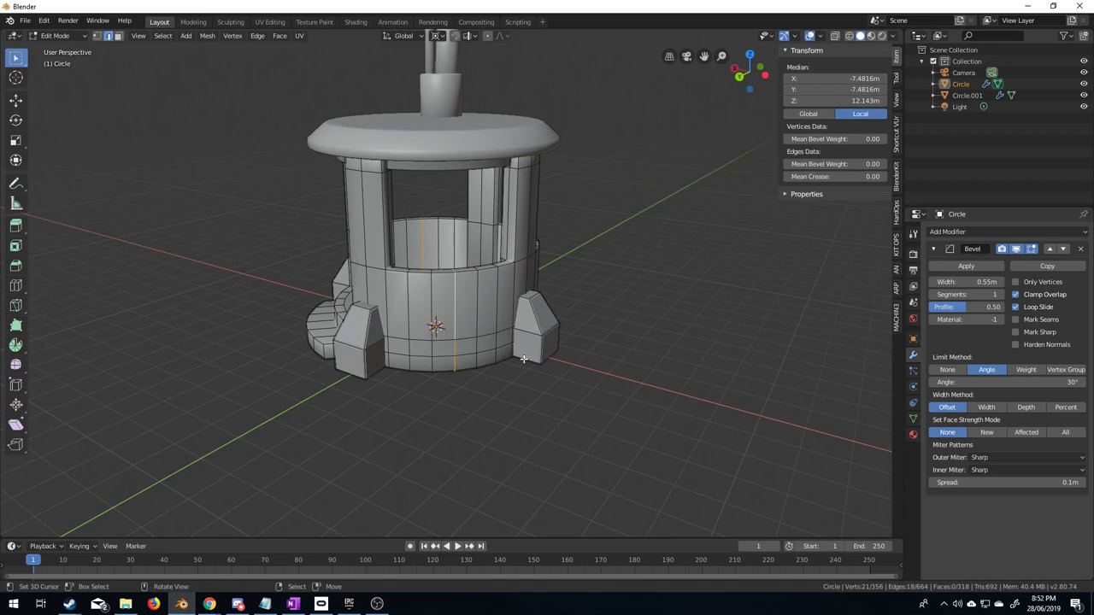
scroll(547, 375, "up", 3)
Bevel the loops, then shrink the middle loop about 0.81m inward to form the groove.
key("ctrl+b")
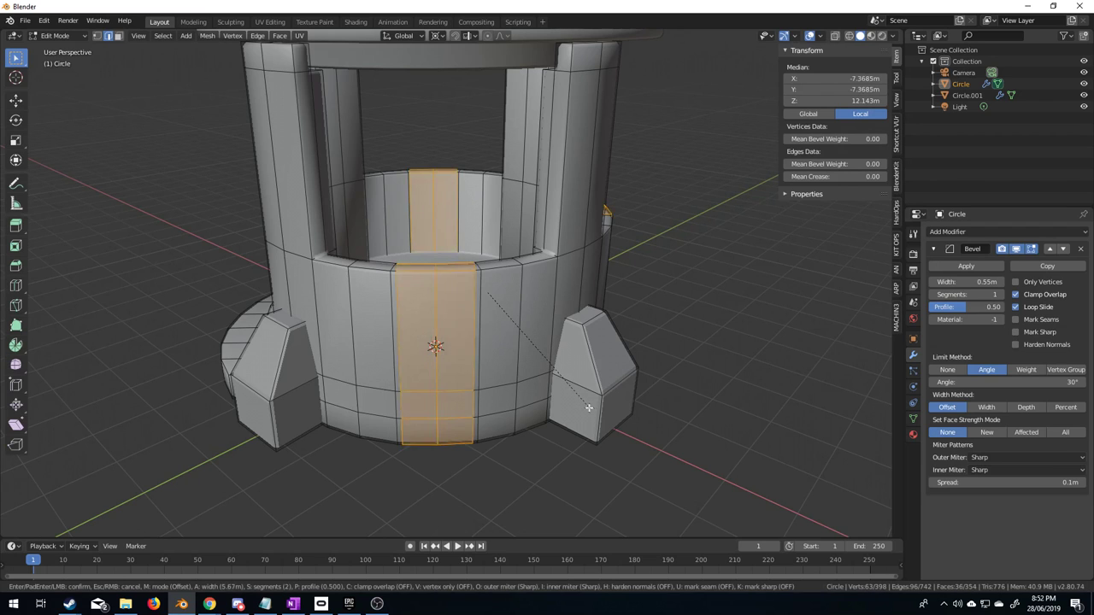
left_click(568, 392)
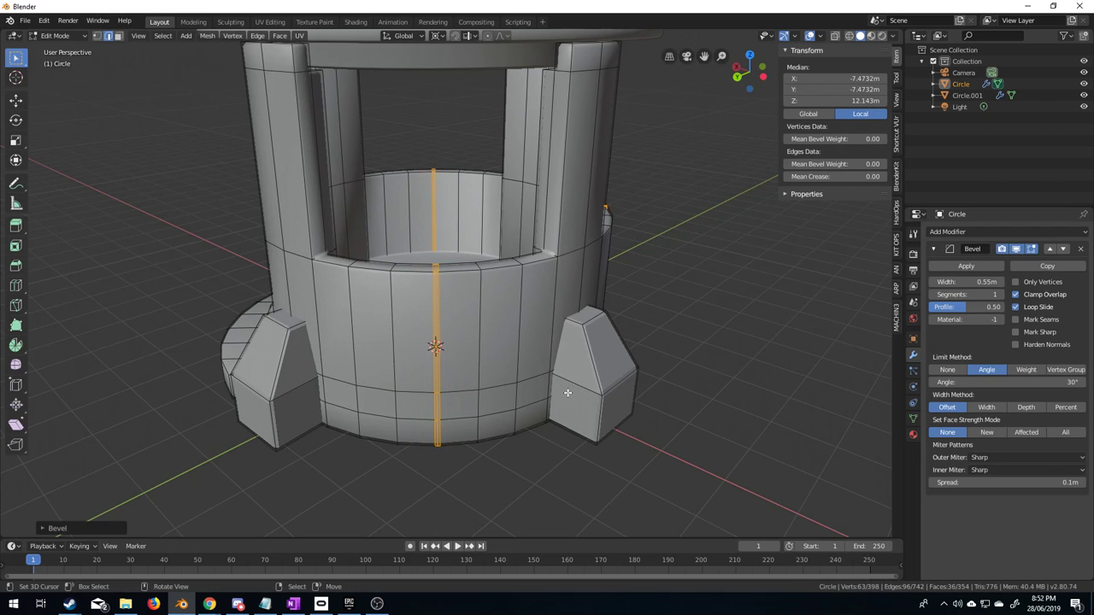
key("ctrl")
key("ctrl+KP_Subtract")
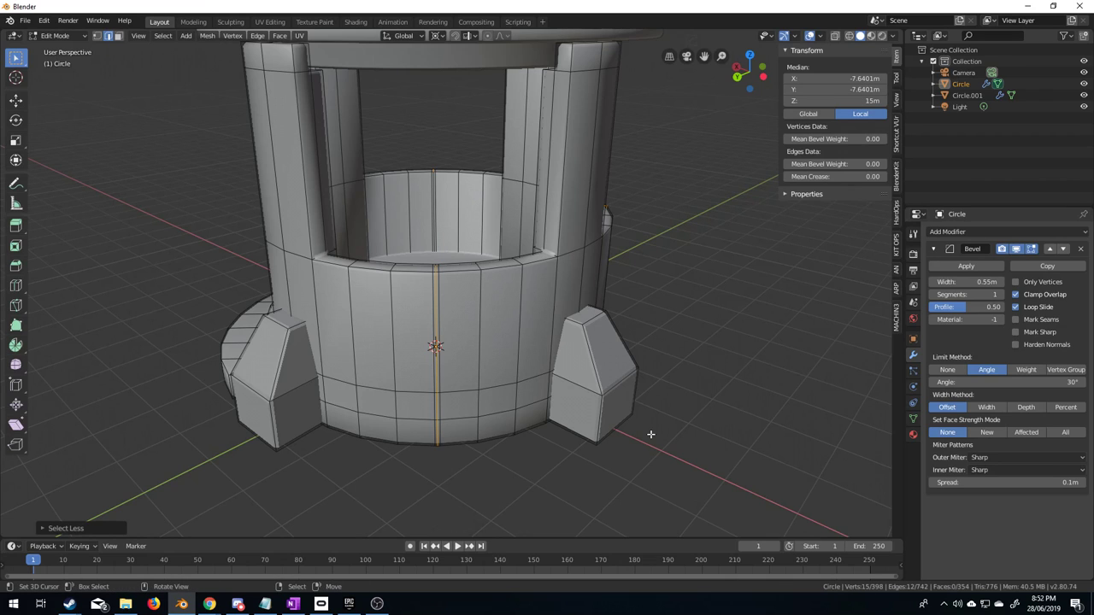
key("alt+s")
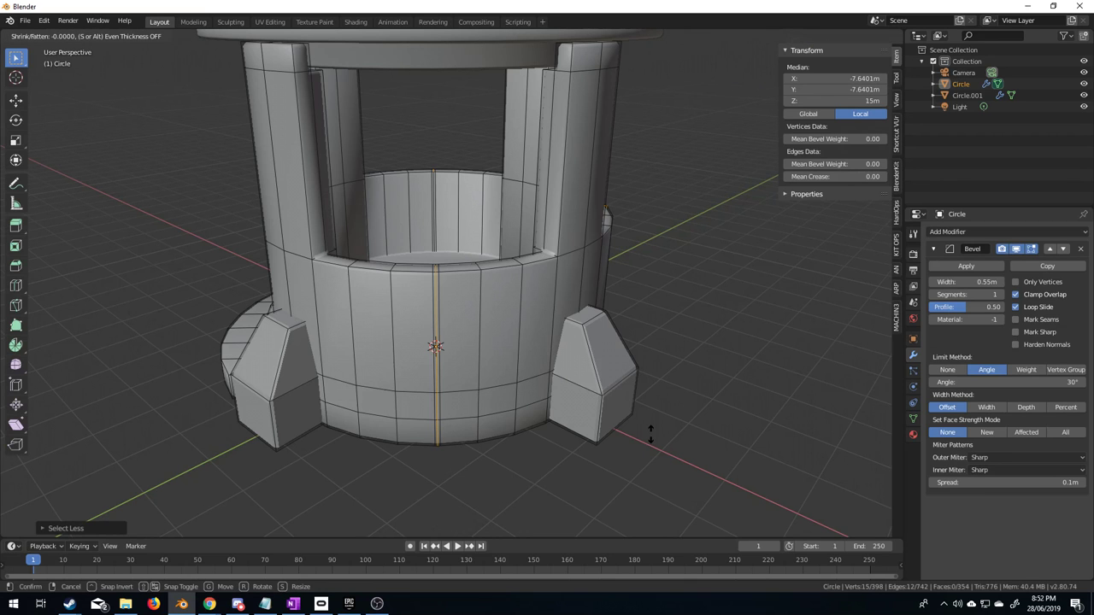
mouse_move(643, 425)
left_click(632, 413)
key("Tab")
middle_click_drag(576, 415, 516, 301)
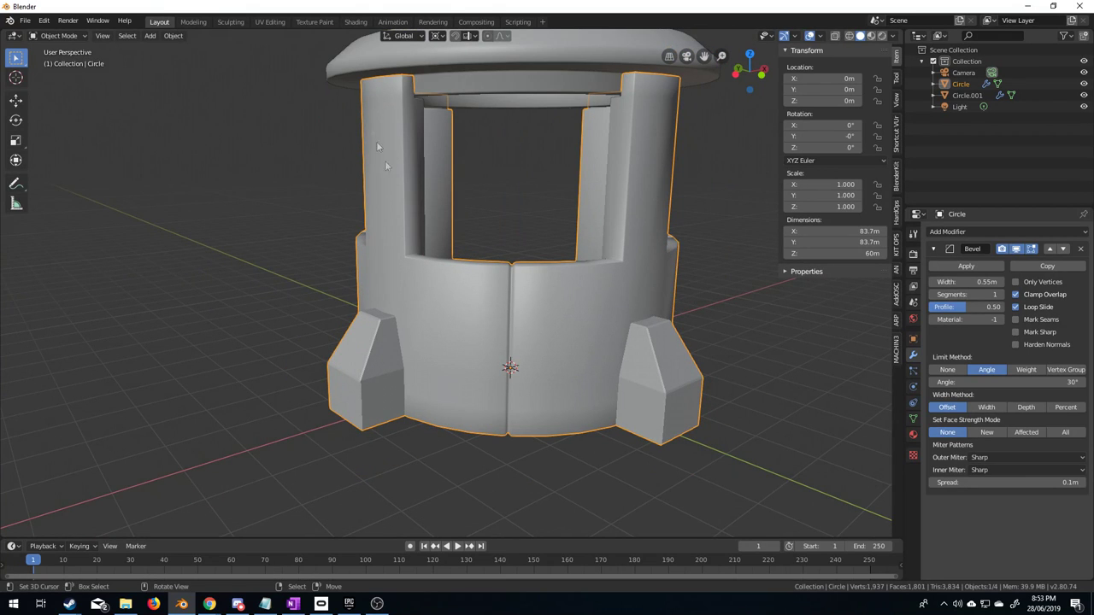
Select the bunker's floor face in Edit Mode and inset it.
scroll(471, 402, "down", 3)
middle_click_drag(470, 403, 593, 430)
scroll(593, 430, "up", 4)
scroll(507, 468, "down", 1)
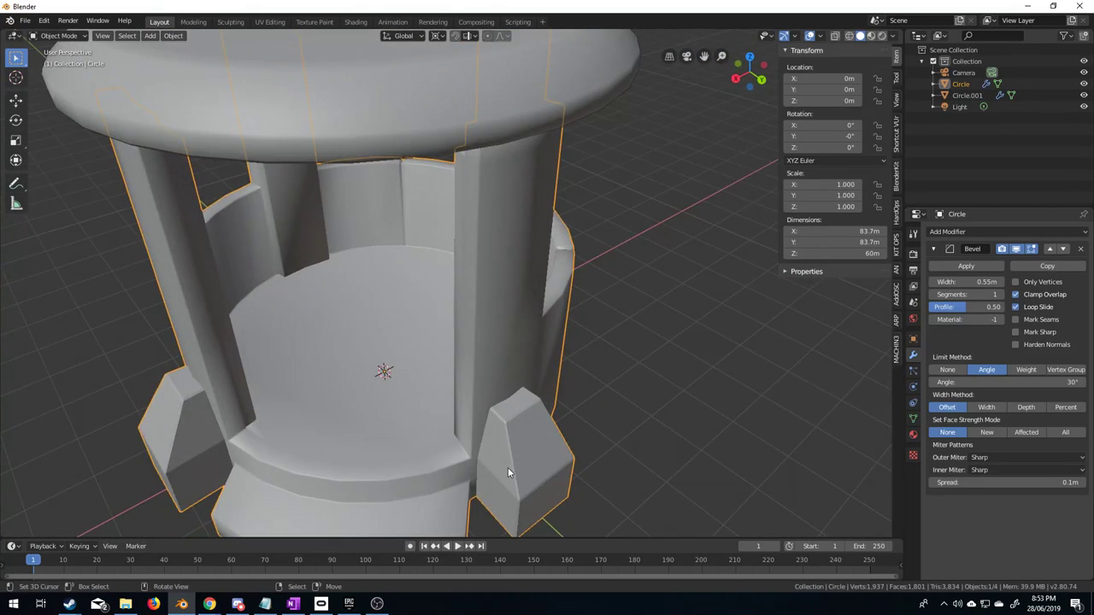
middle_click_drag(508, 468, 532, 458)
scroll(530, 460, "up", 2)
scroll(520, 456, "down", 2)
key("Tab")
scroll(385, 467, "down", 3)
scroll(346, 423, "up", 1)
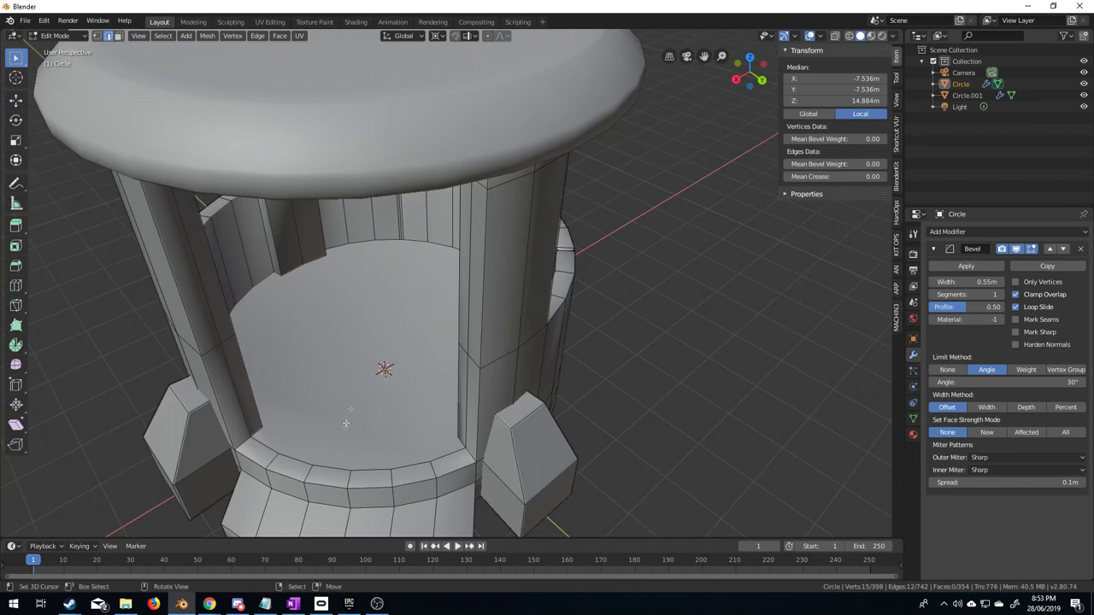
left_click(119, 35)
left_click(359, 359)
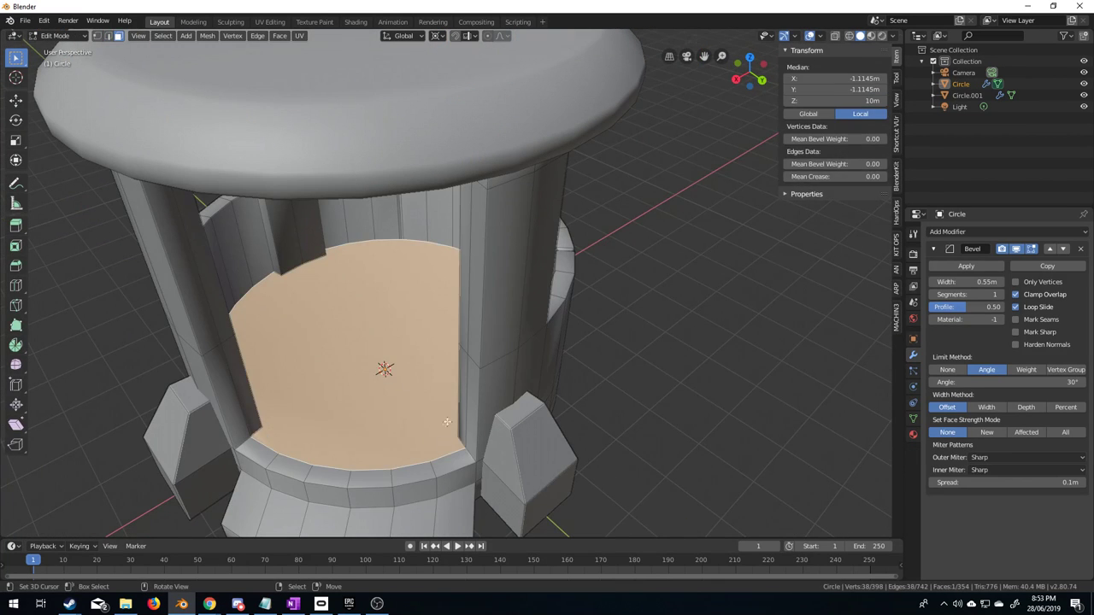
middle_click_drag(359, 358, 584, 475)
key("i")
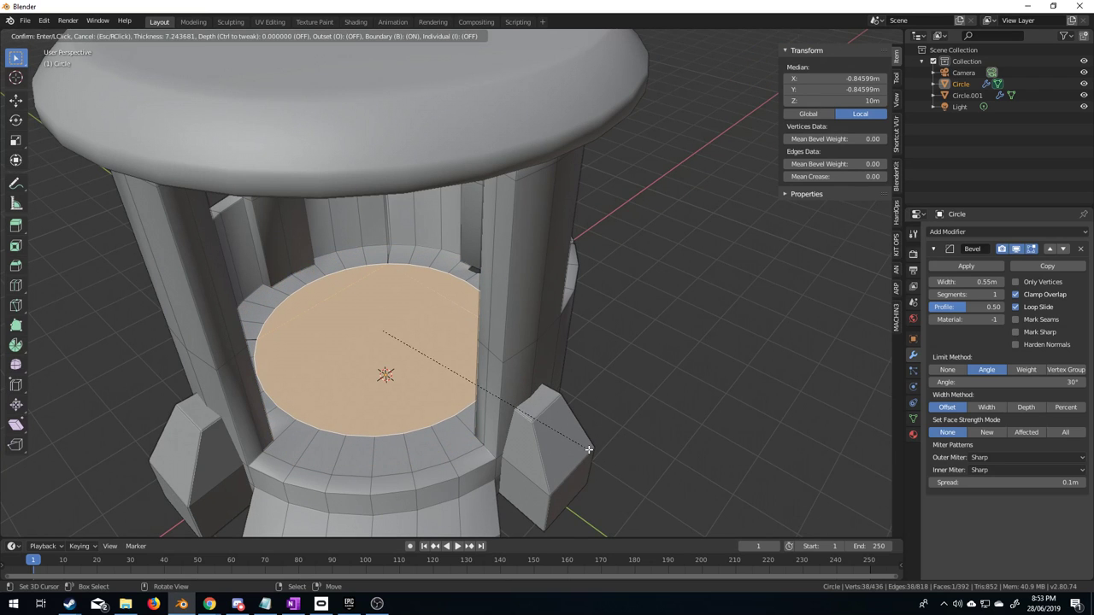
left_click(588, 449)
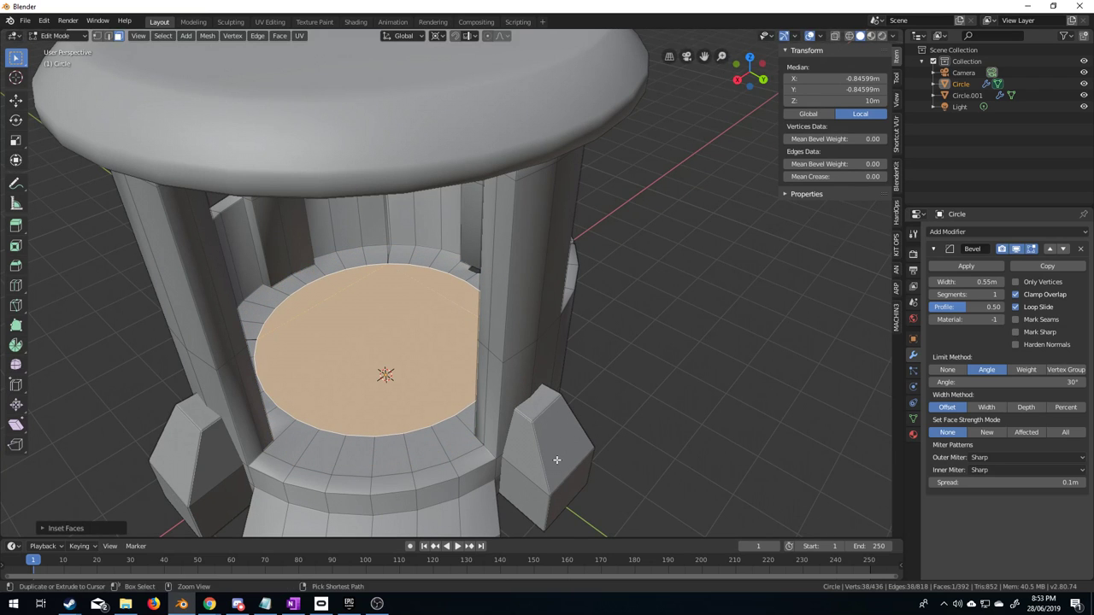
Undo the floor inset and recalculate the mesh normals.
key("ctrl+b")
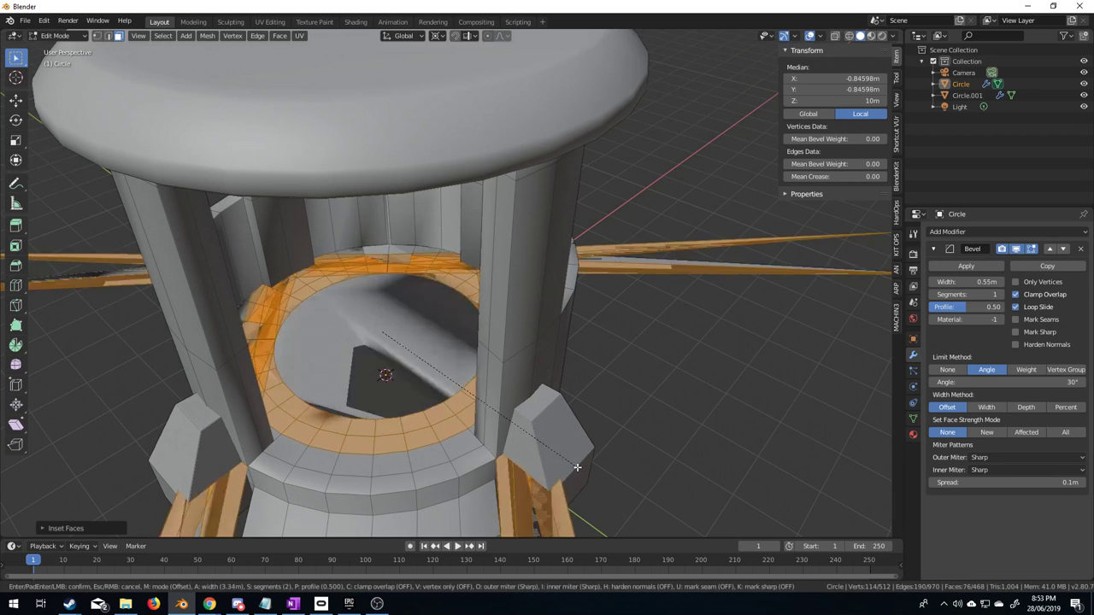
key("Escape")
scroll(519, 439, "down", 5)
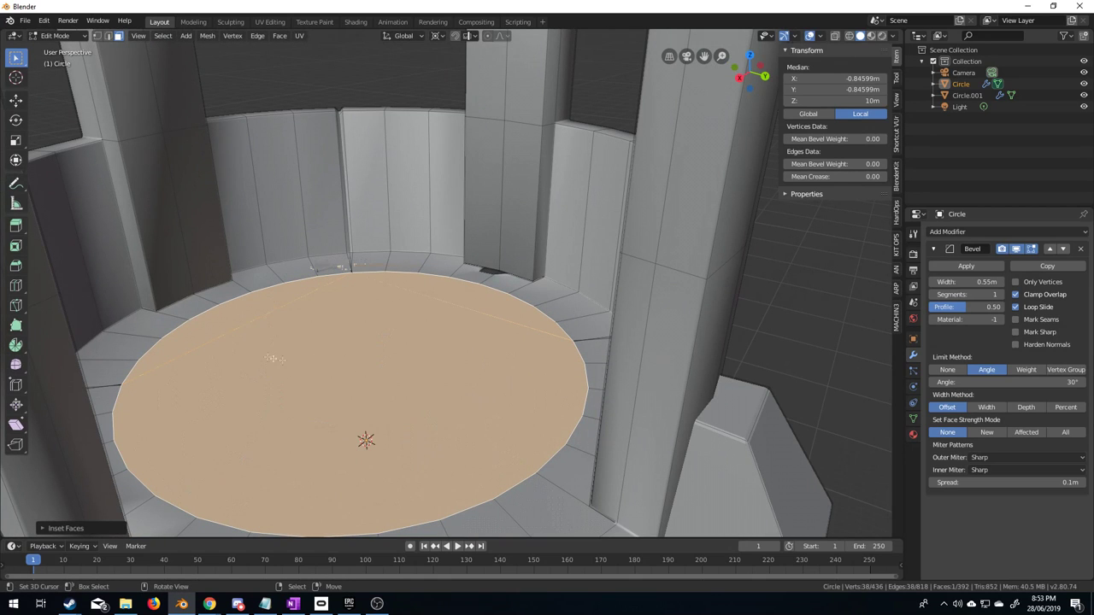
left_click(109, 37)
left_click(232, 329)
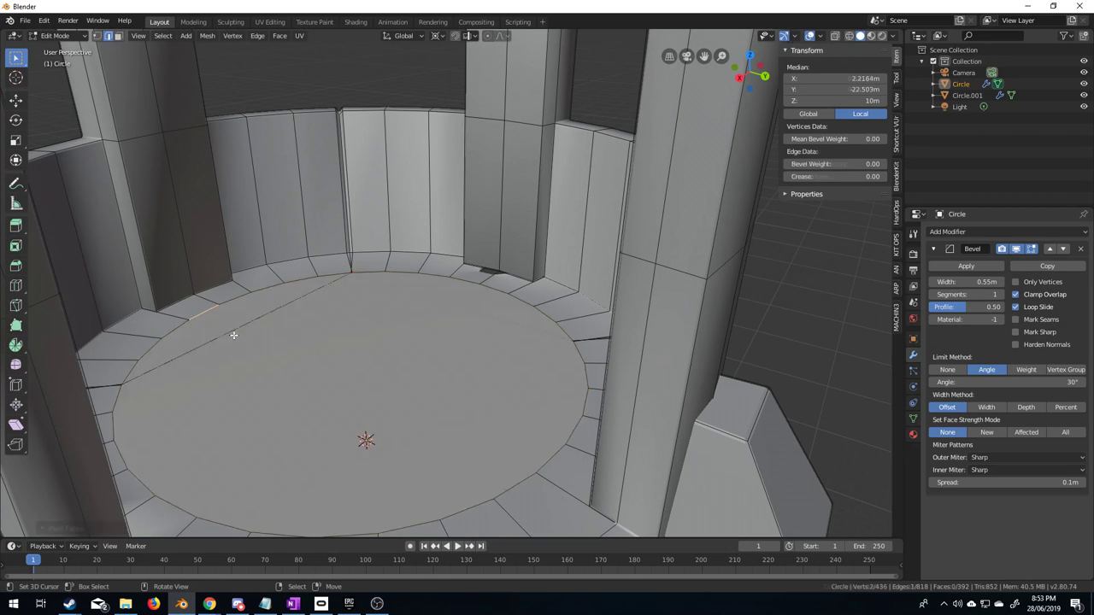
left_click(118, 35)
key("ctrl+z")
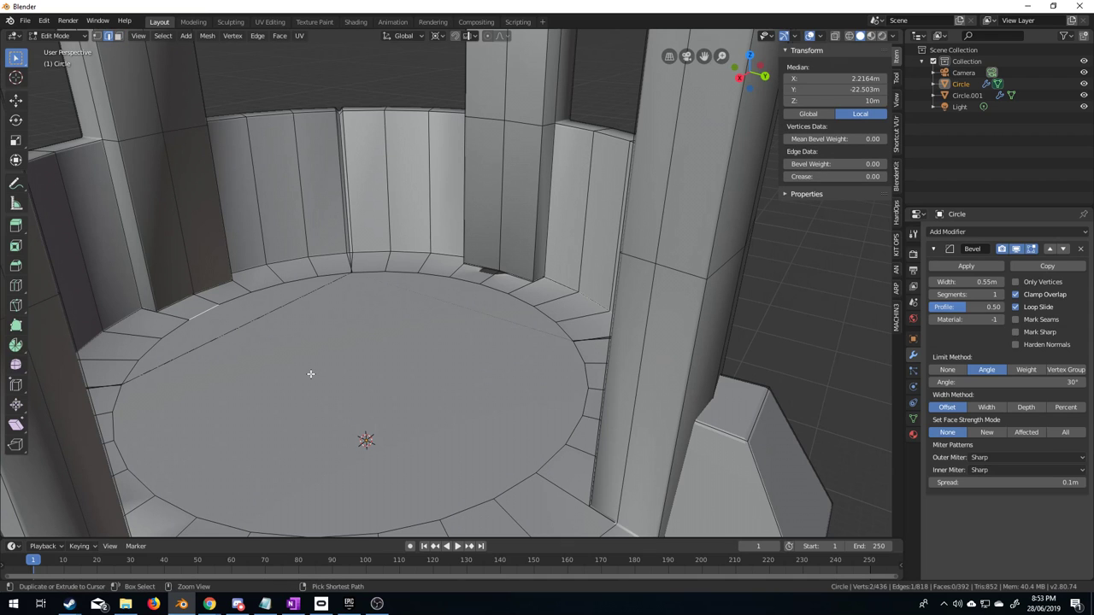
key("ctrl+z")
key("ctrl+z")
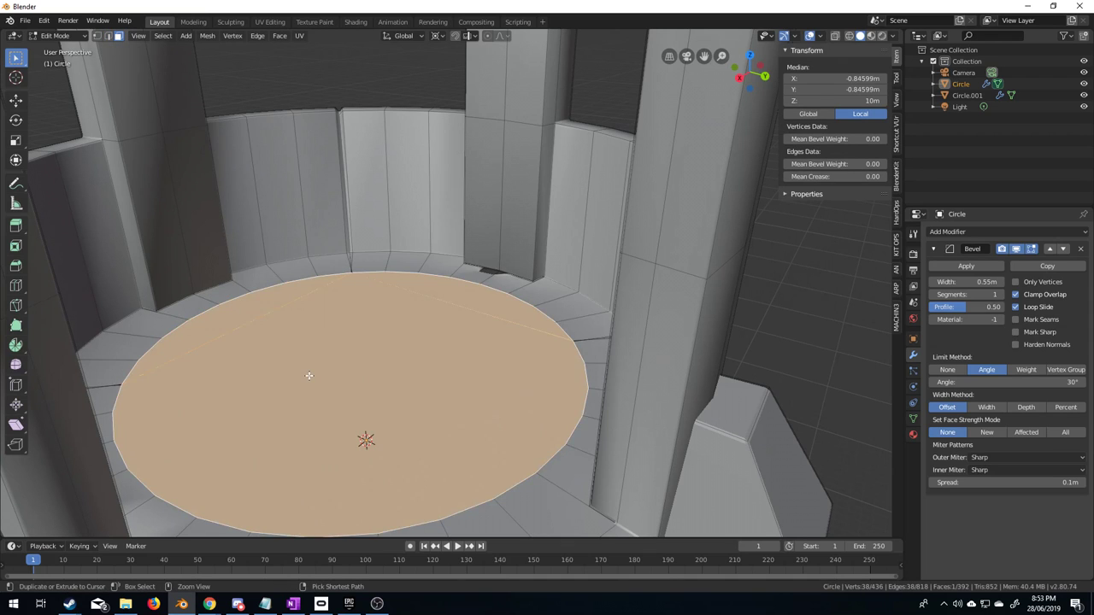
key("ctrl+z")
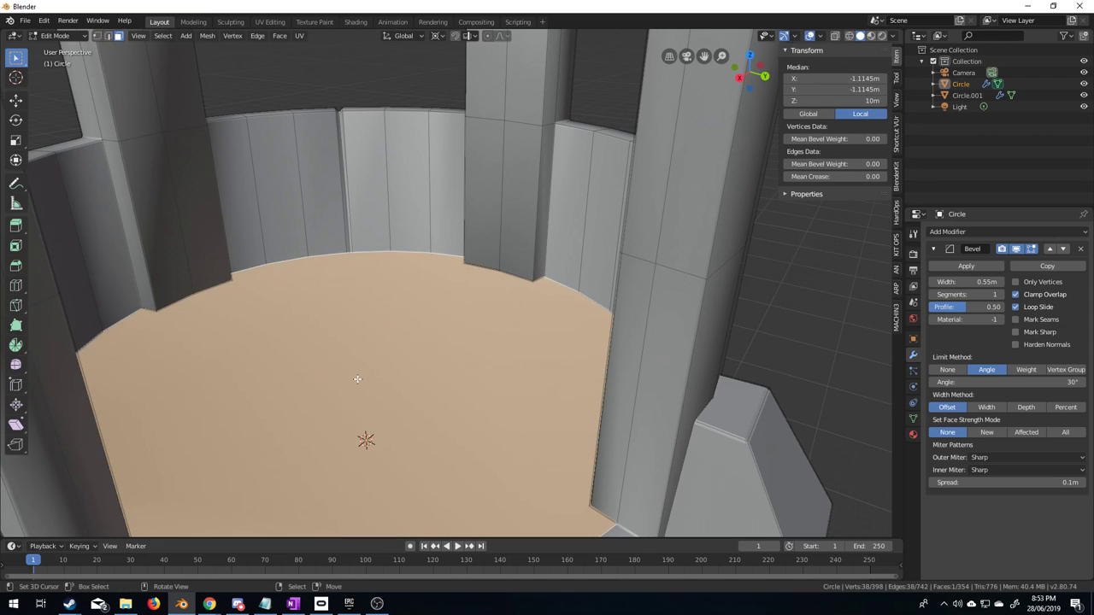
key("ctrl+z")
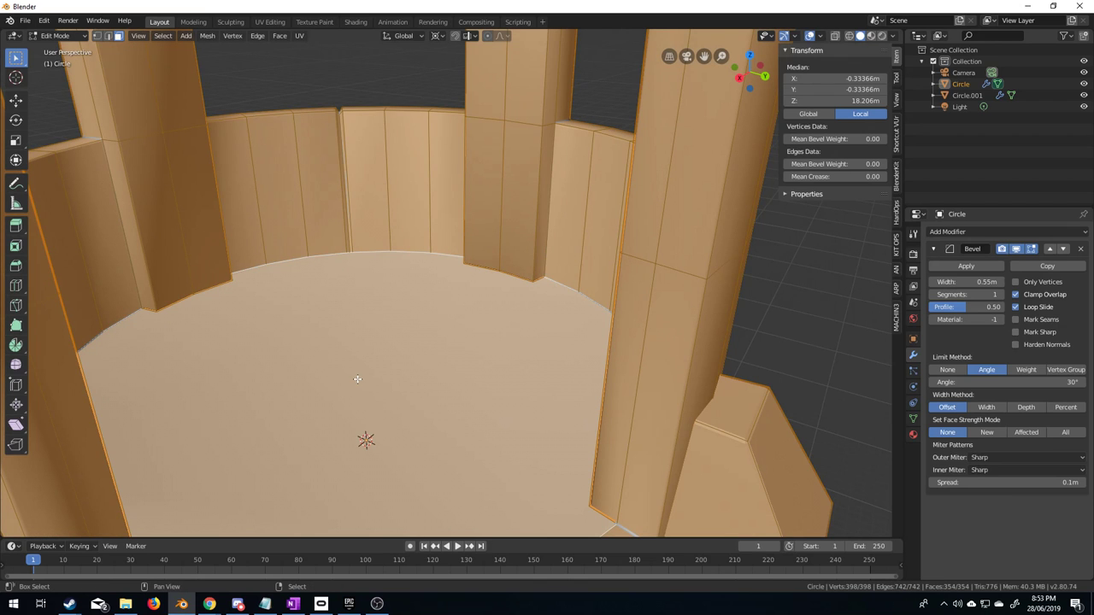
key("shift+n")
scroll(357, 378, "down", 2)
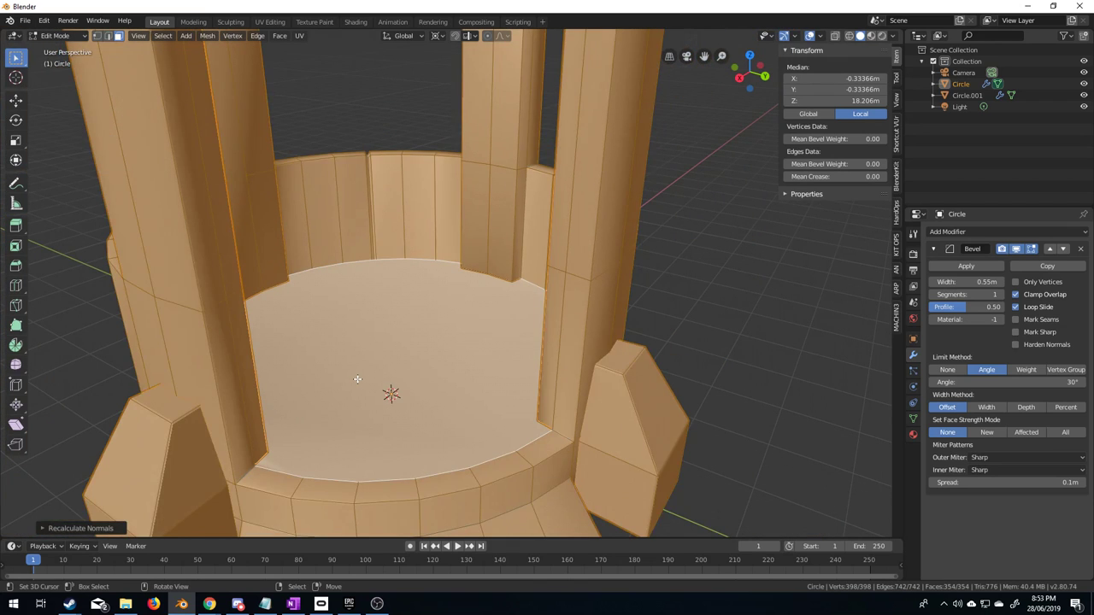
Reselect the floor face, set the pivot to Median Point and inset it into an inner disc.
left_click(357, 379)
key("i")
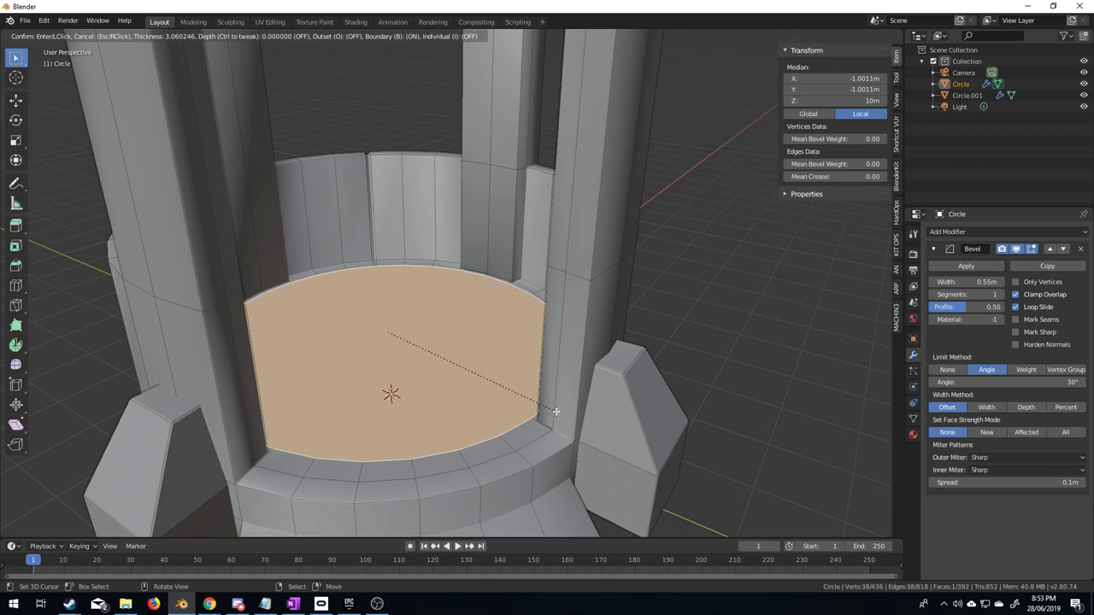
left_click(410, 406)
middle_click_drag(410, 405, 534, 416)
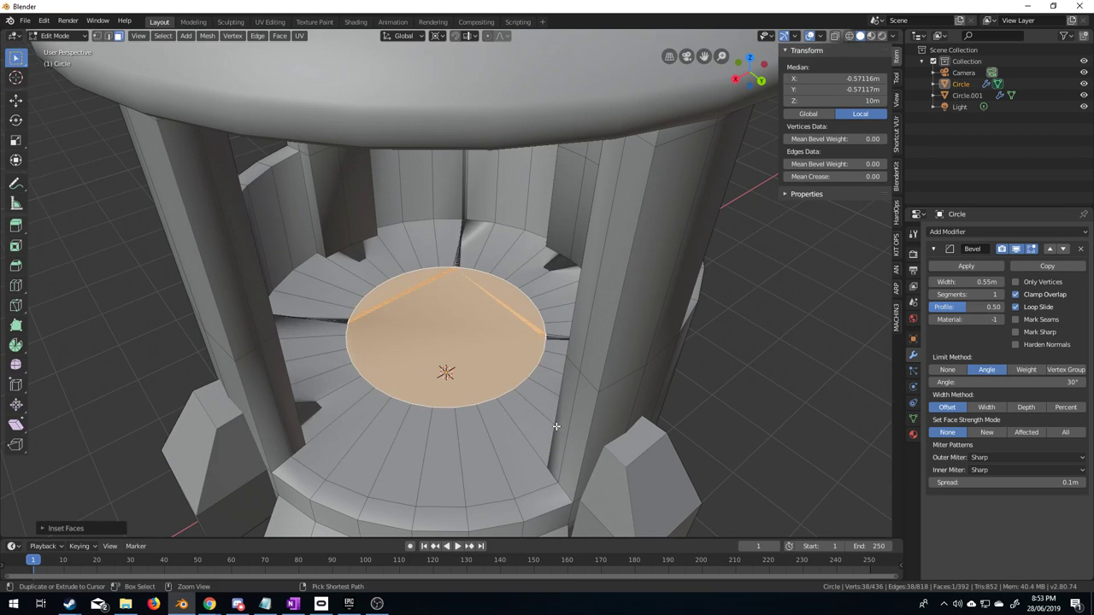
key("ctrl+z")
key("i")
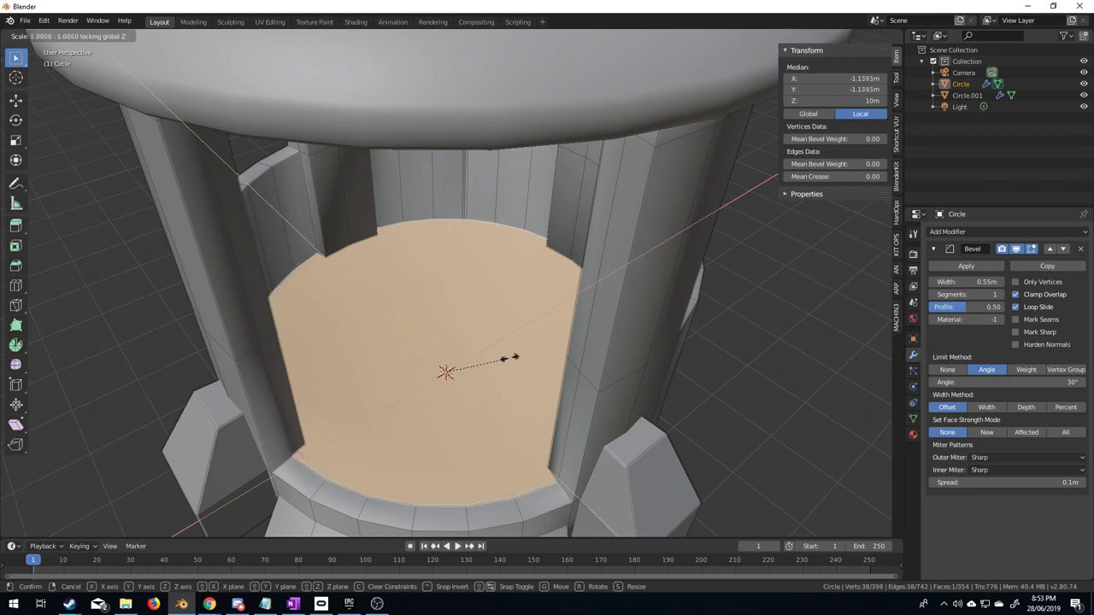
key("Escape")
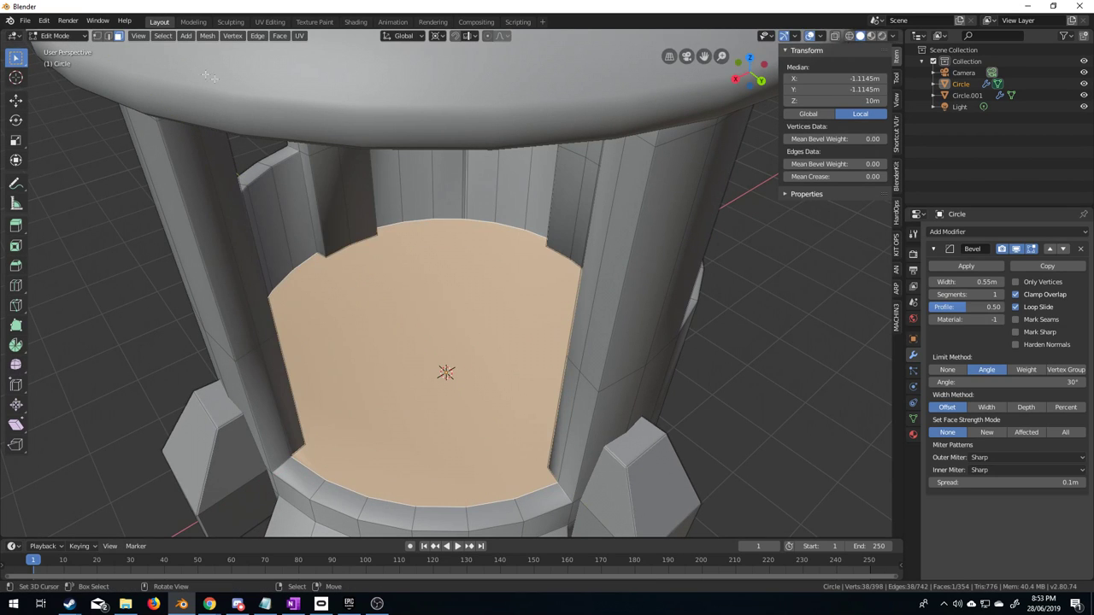
left_click(434, 36)
key("i")
left_click(484, 346)
scroll(484, 345, "up", 5)
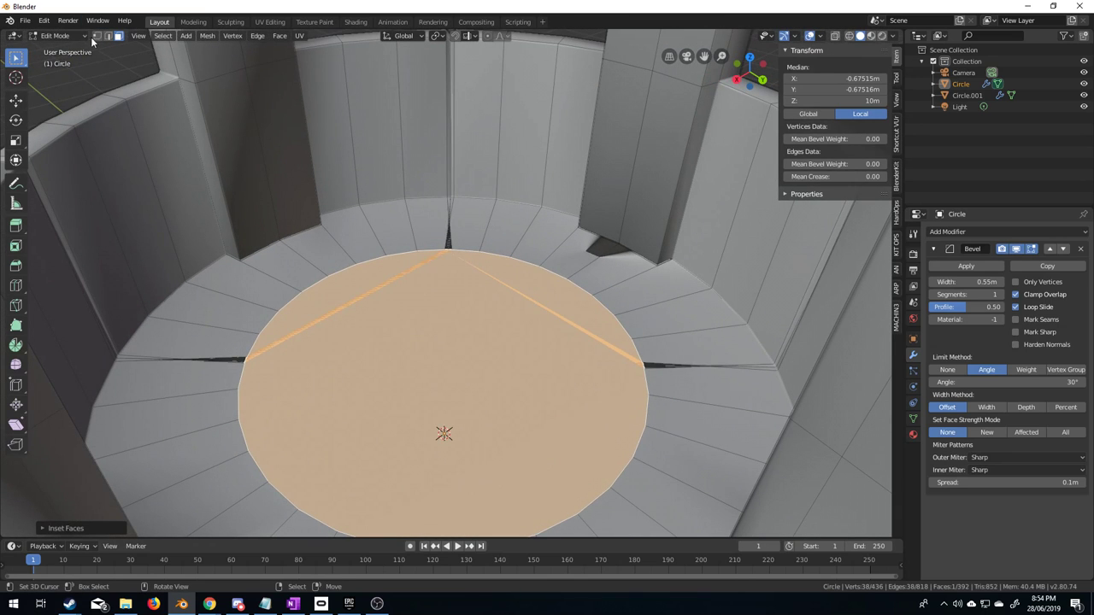
Delete the inner floor disc face.
left_click(96, 35)
scroll(303, 315, "up", 4)
left_click(108, 36)
left_click(117, 37)
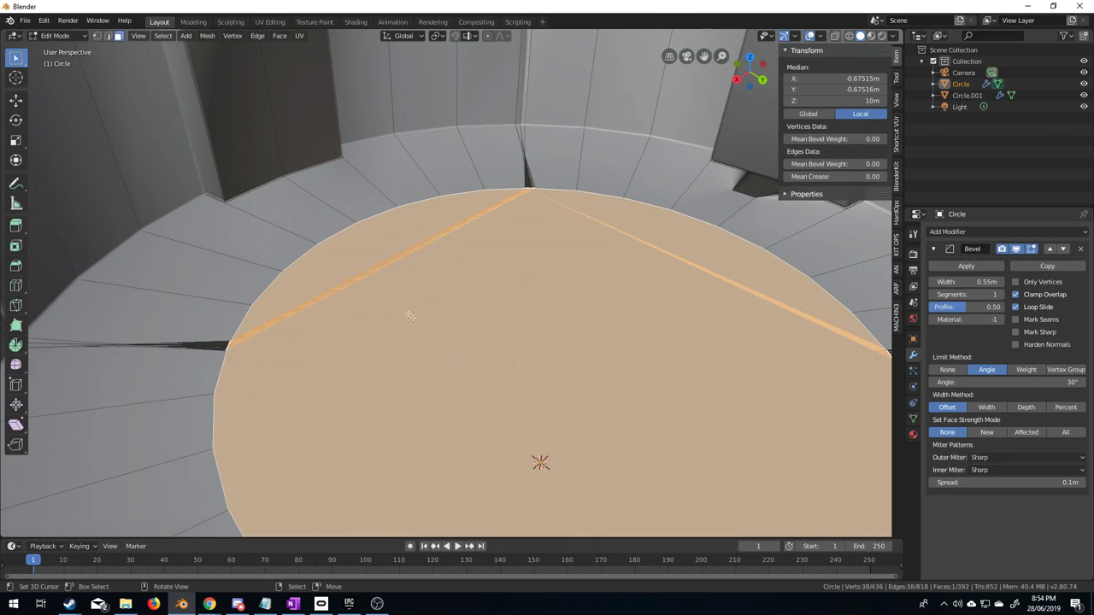
key("x")
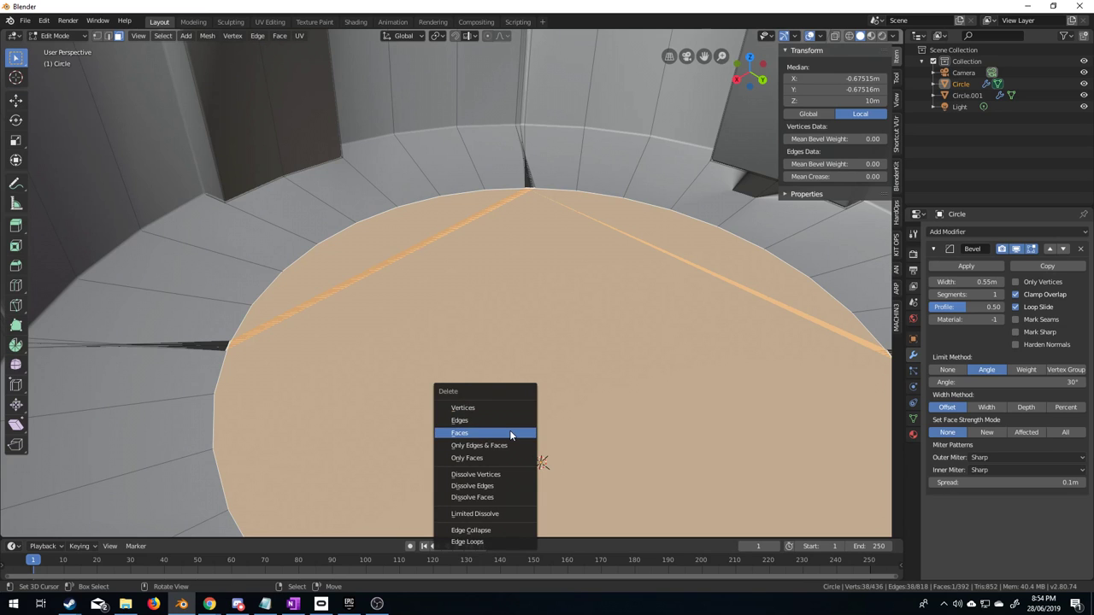
left_click(509, 432)
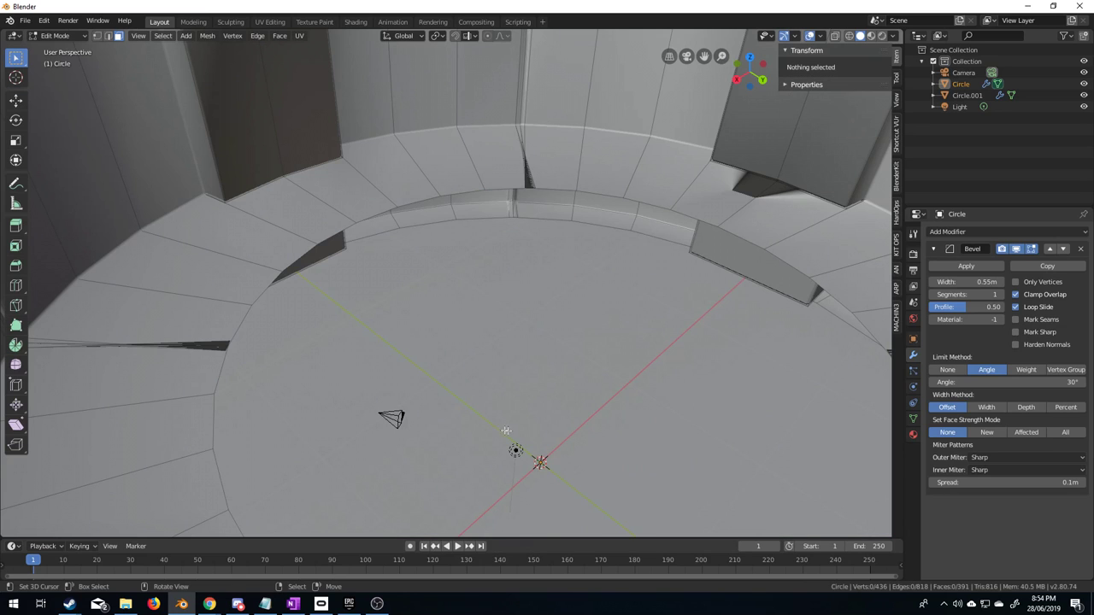
Merge the three thin sliver gaps in the floor at their centres.
left_click(234, 336)
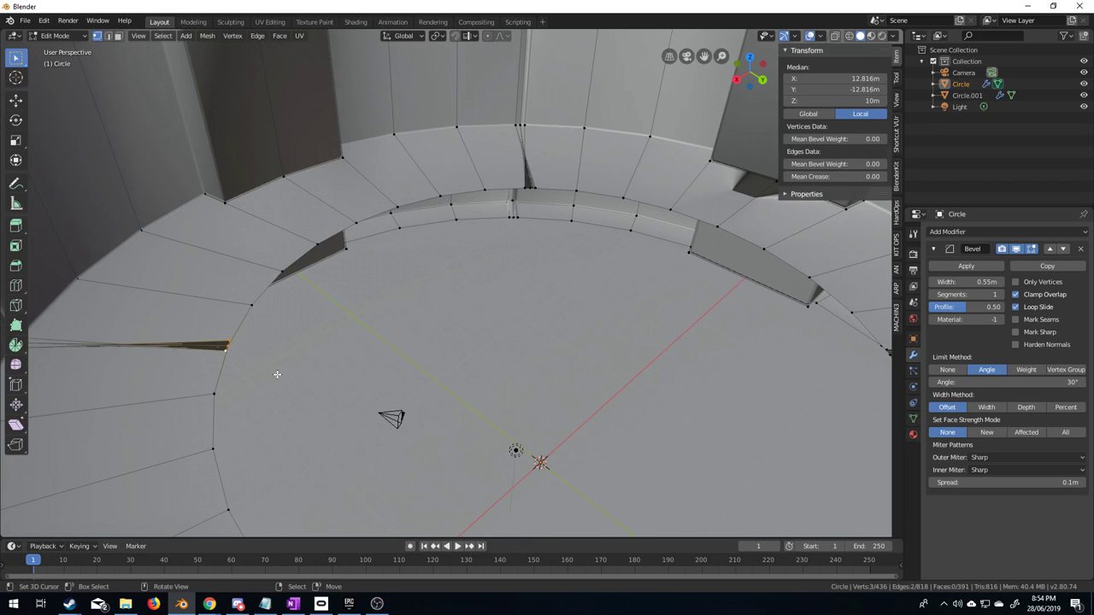
key("alt+m")
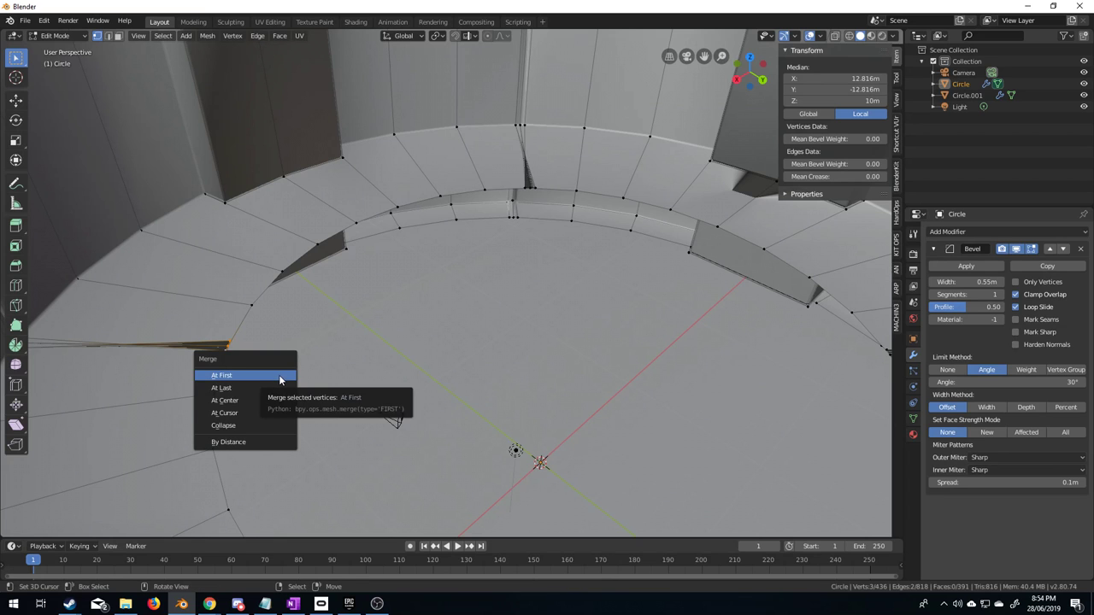
left_click(276, 402)
left_click(525, 187)
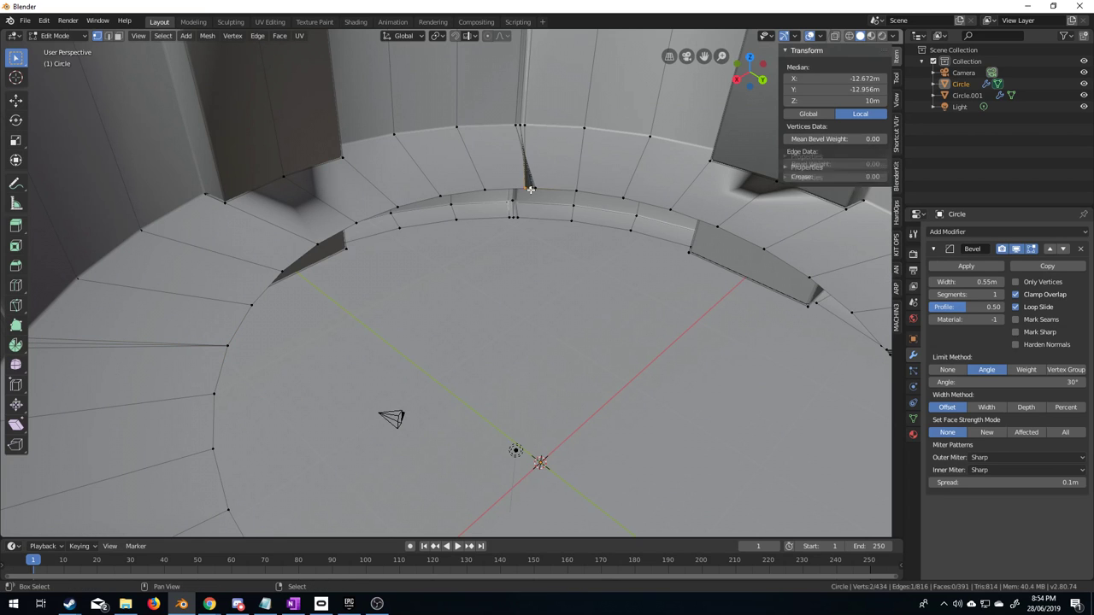
key("alt+m")
left_click(550, 202)
middle_click_drag(549, 203, 715, 311)
left_click(689, 290)
key("alt+m")
left_click(697, 296)
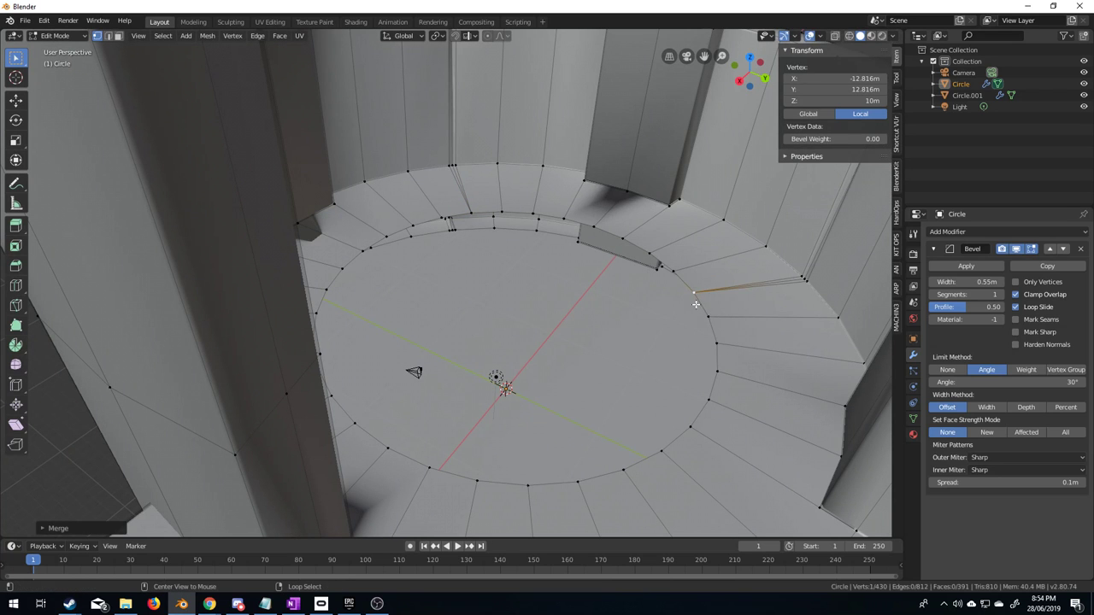
Scale the inner edge ring, extrude it in place and shrink the copy inward.
left_click(712, 316, "alt")
middle_click_drag(712, 315, 647, 325)
key("s")
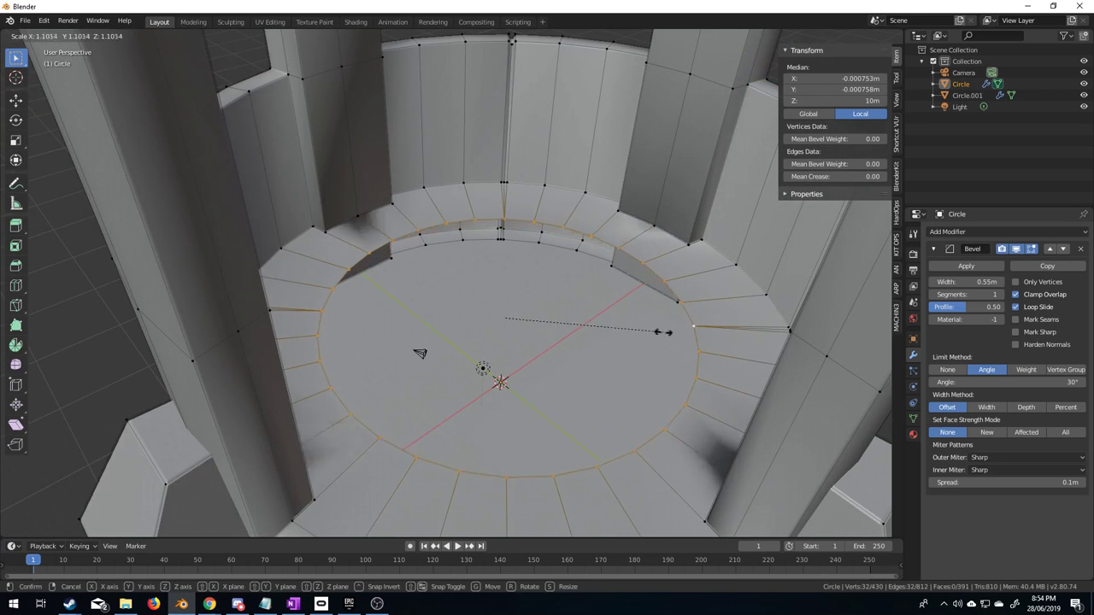
left_click(677, 334)
key("e")
right_click(694, 328)
key("s")
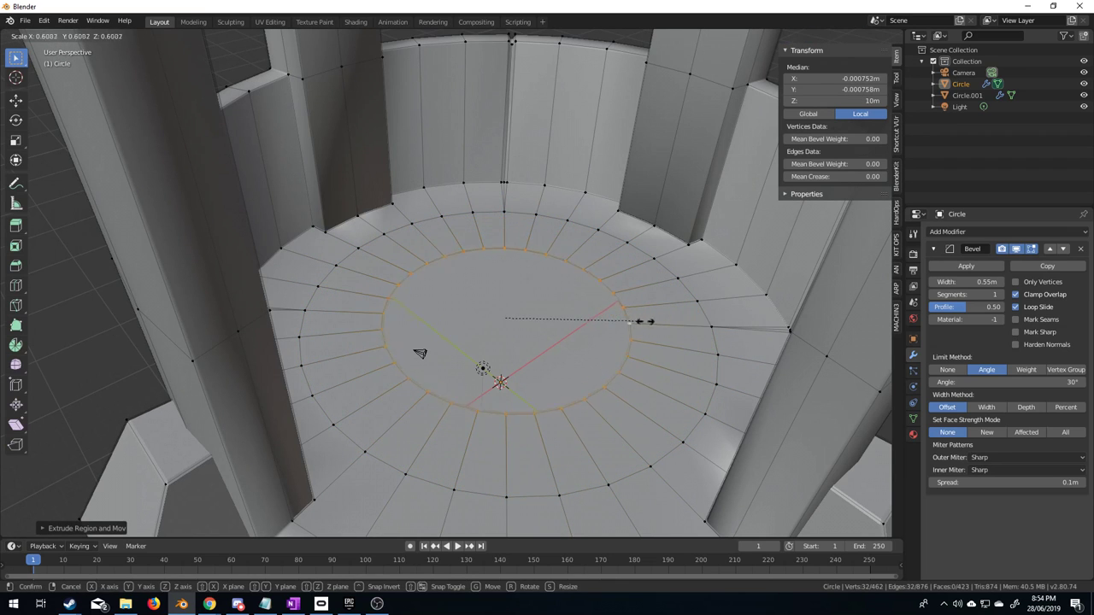
left_click(693, 333)
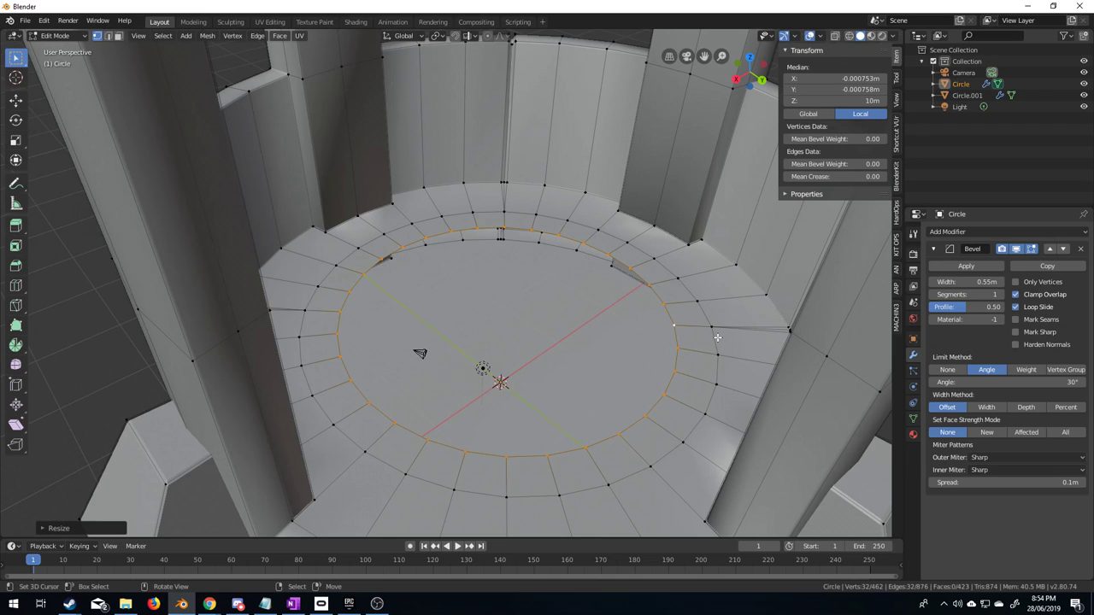
Fill the ring with a face, bevel it, and sink the middle loop about 0.62m.
key("f")
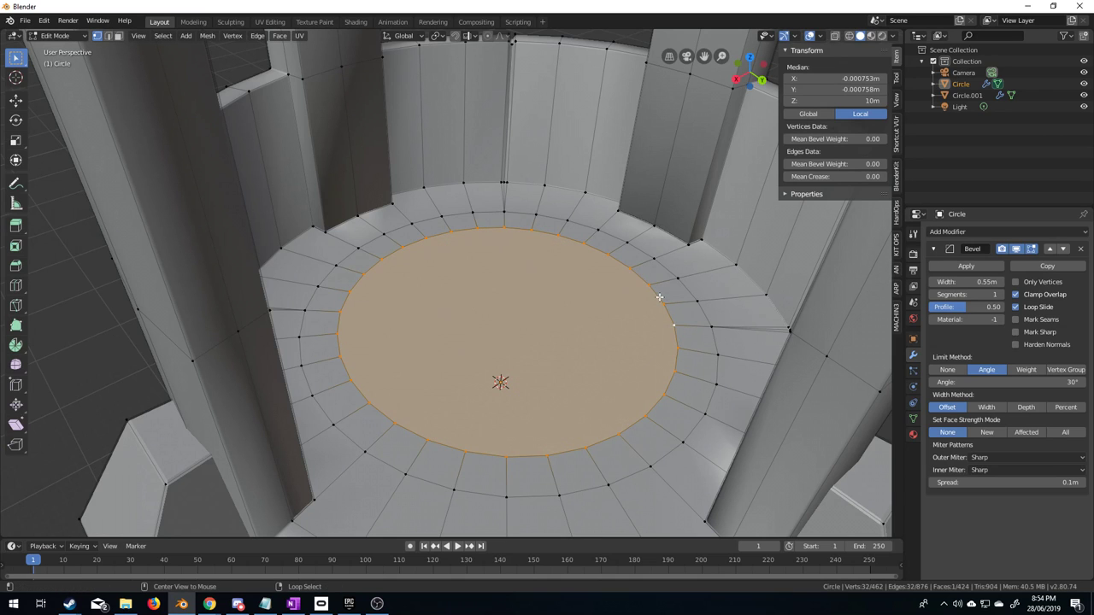
key("ctrl+b")
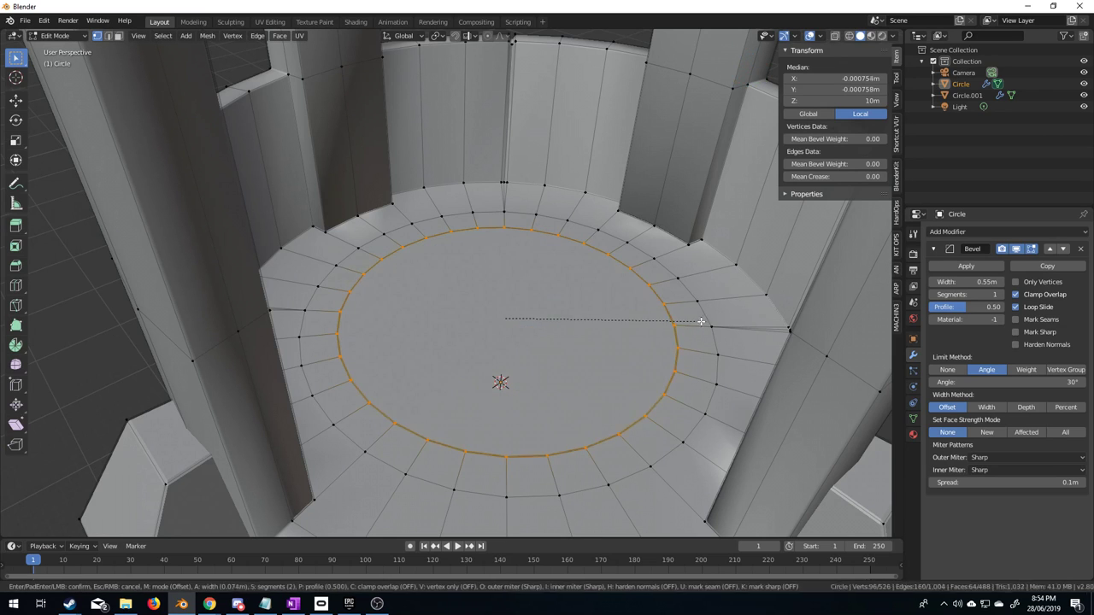
left_click(718, 325)
key("ctrl+KP_Subtract")
key("g")
key("z")
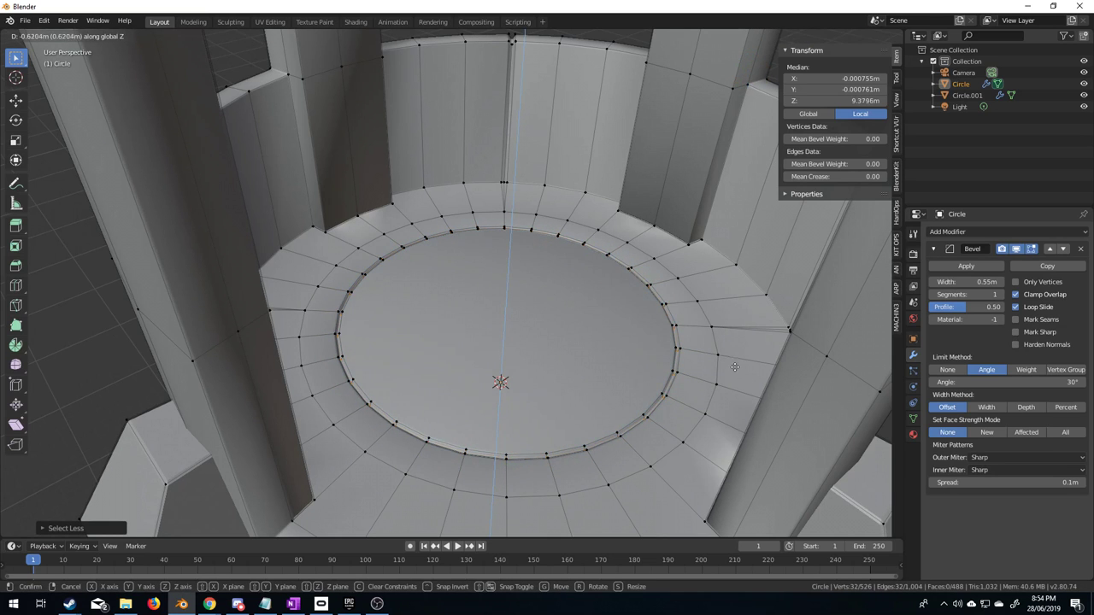
left_click(734, 367)
key("Tab")
middle_click_drag(732, 383, 298, 345)
scroll(436, 393, "up", 3)
scroll(625, 358, "down", 5)
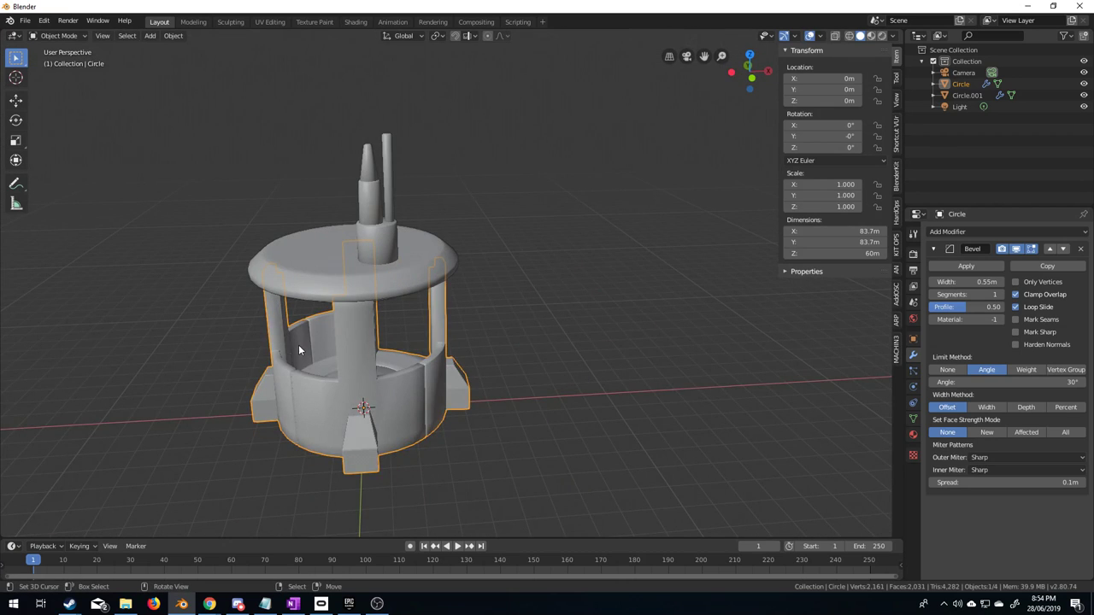
Check the tower mesh in Edit Mode and return to Object Mode.
key("Tab")
middle_click_drag(336, 232, 421, 319)
key("Tab")
scroll(359, 256, "down", 3)
scroll(420, 316, "up", 4)
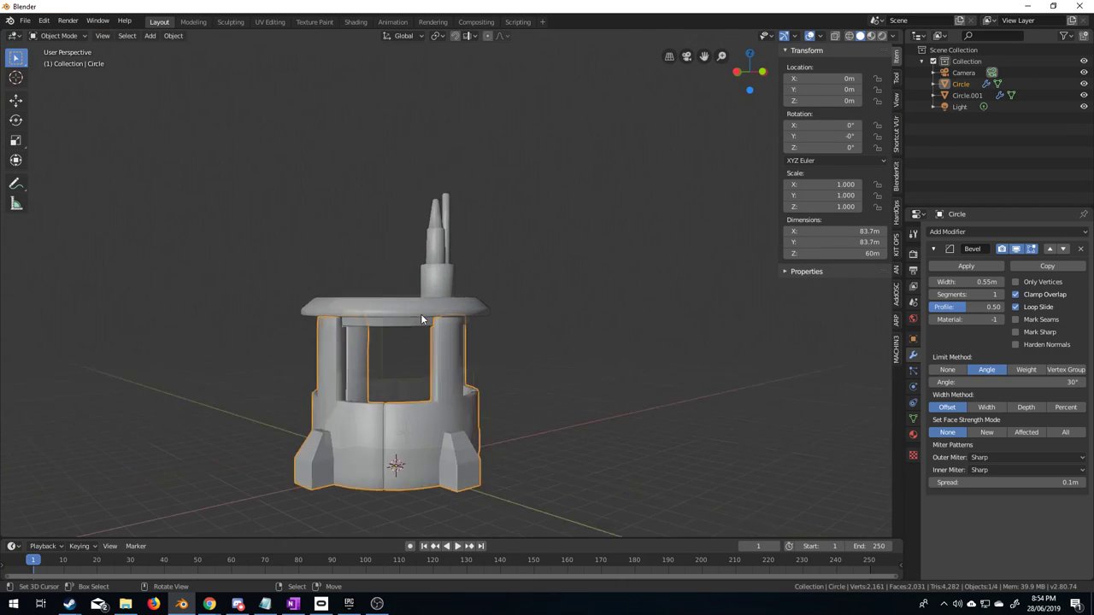
scroll(386, 413, "down", 3)
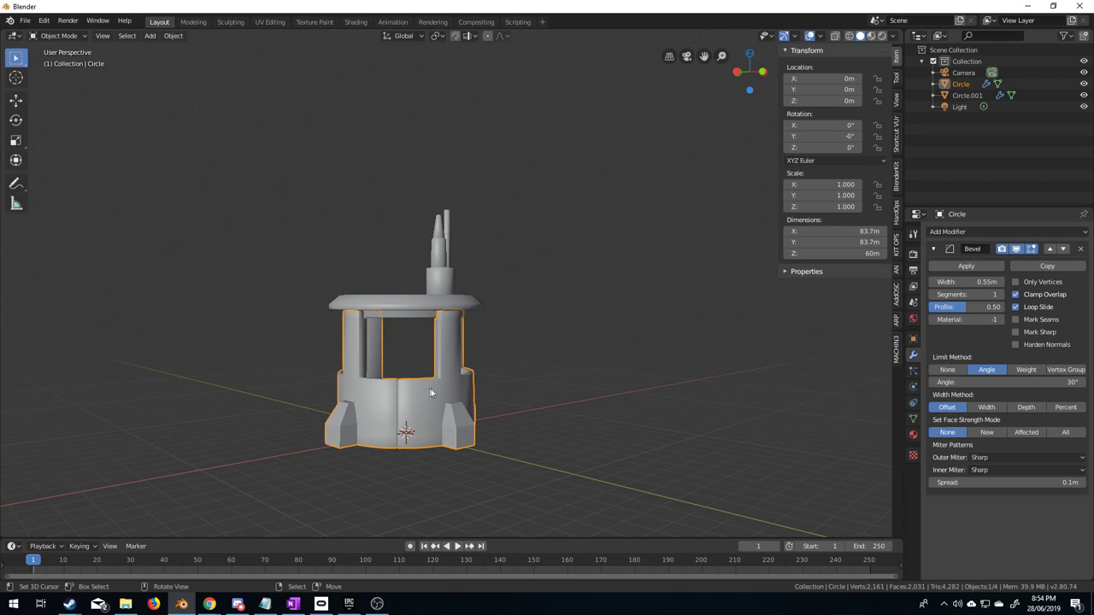
Export the selection with modifiers applied as TT_Bunker_Bottom.stl in Markom3DBuild.
left_click(26, 20)
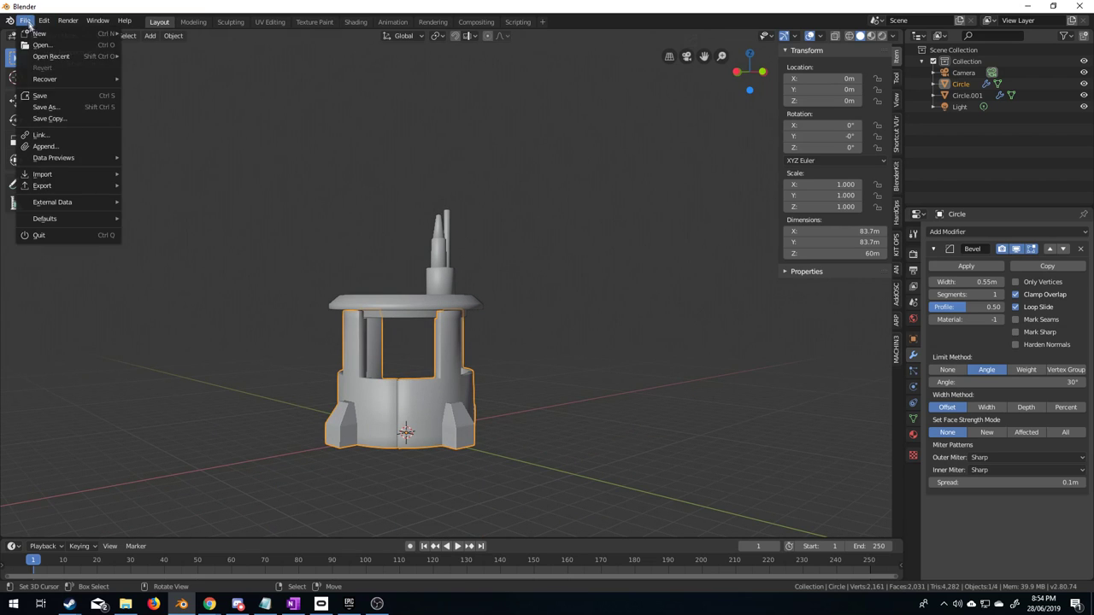
left_click(66, 107)
middle_click_drag(481, 305, 524, 349)
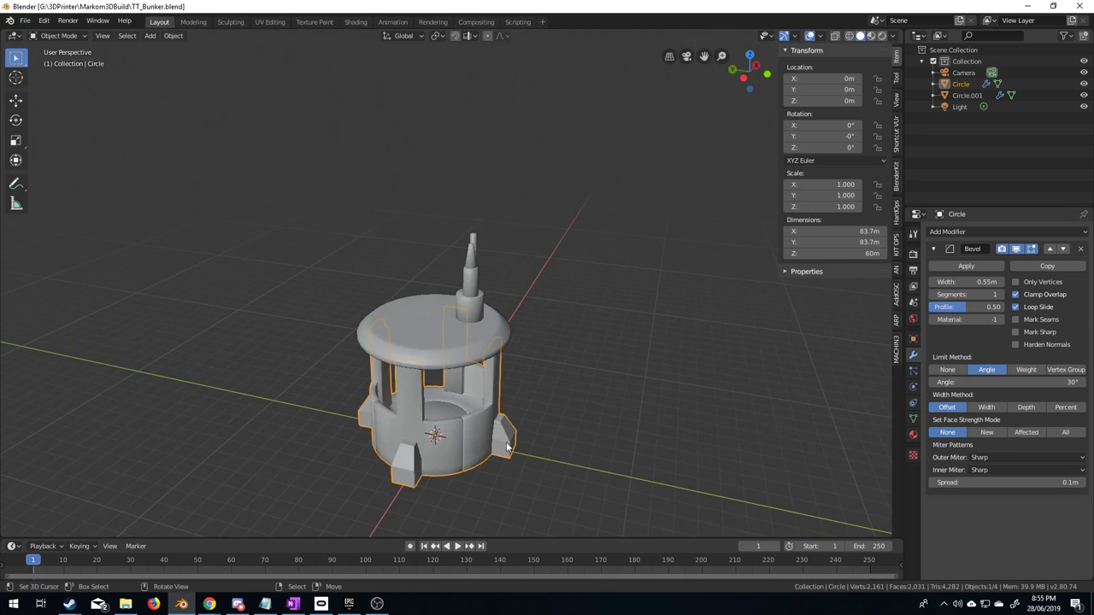
middle_click_drag(475, 434, 463, 432)
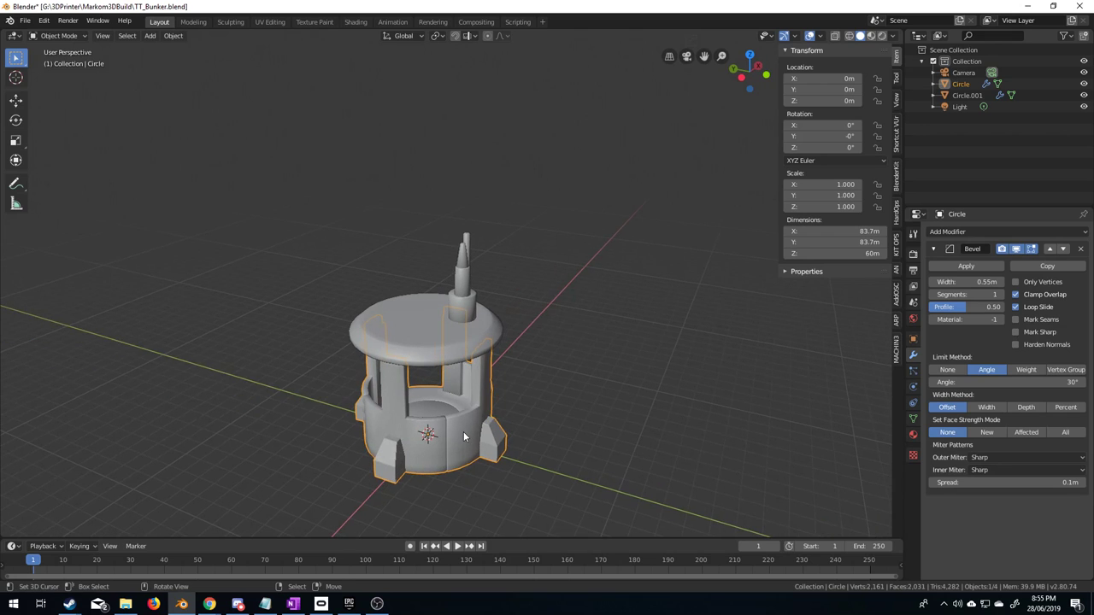
left_click(26, 21)
mouse_move(75, 186)
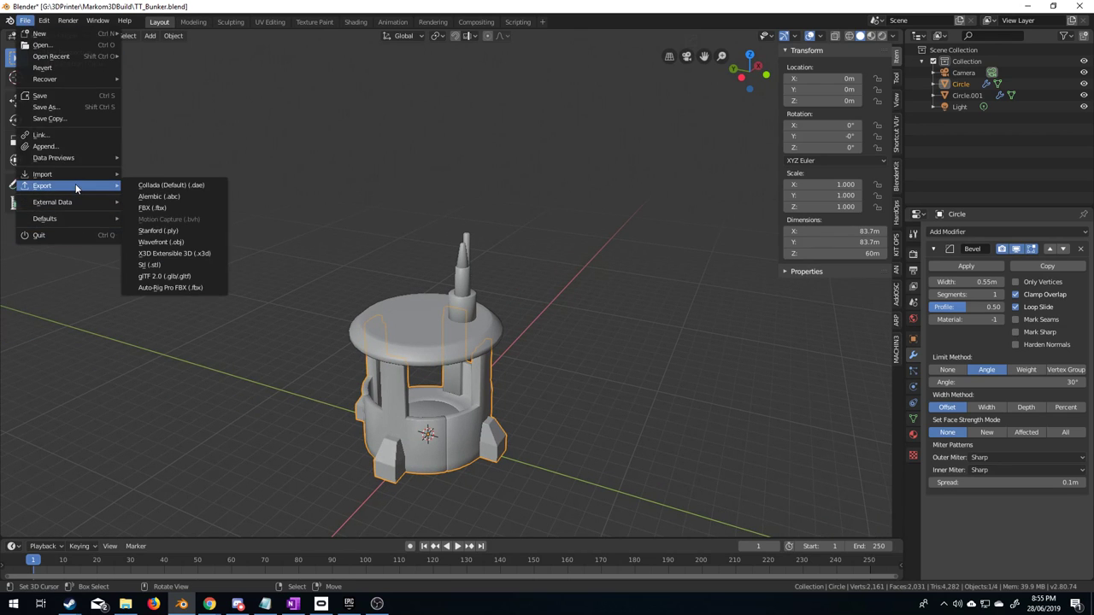
left_click(186, 265)
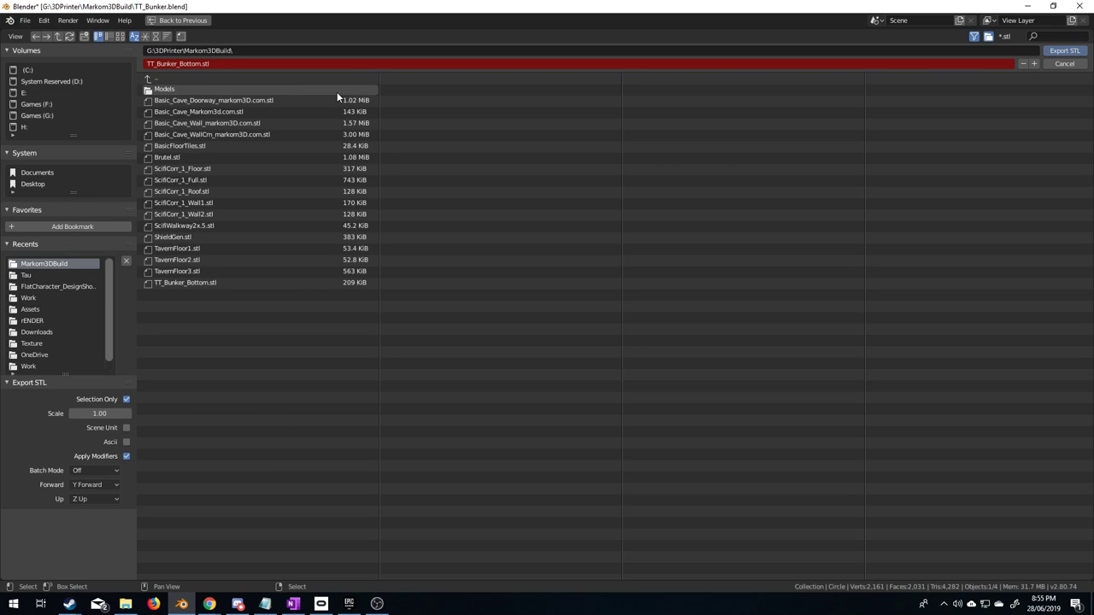
left_click(1063, 50)
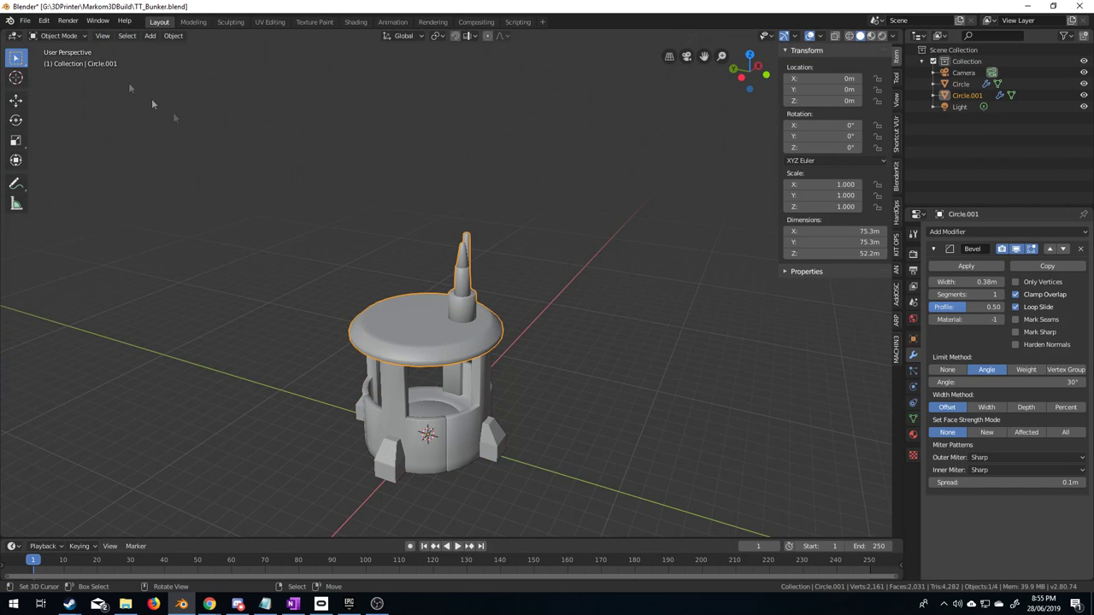
Export the lid as TT_Bunker_Top.stl alongside the bottom part.
left_click(24, 20)
mouse_move(69, 187)
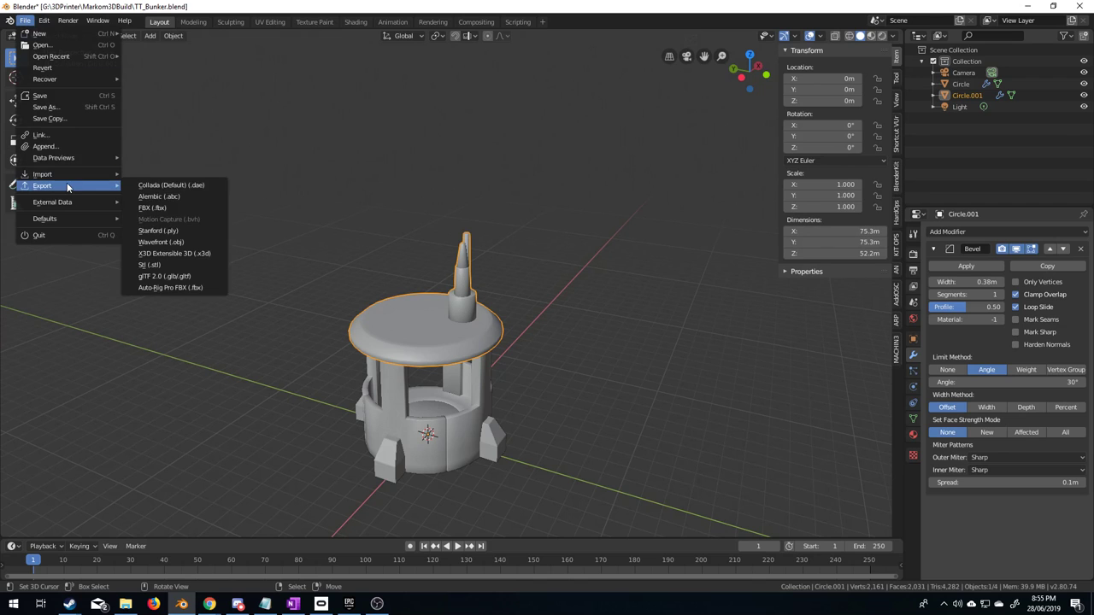
left_click(170, 266)
left_click(215, 65)
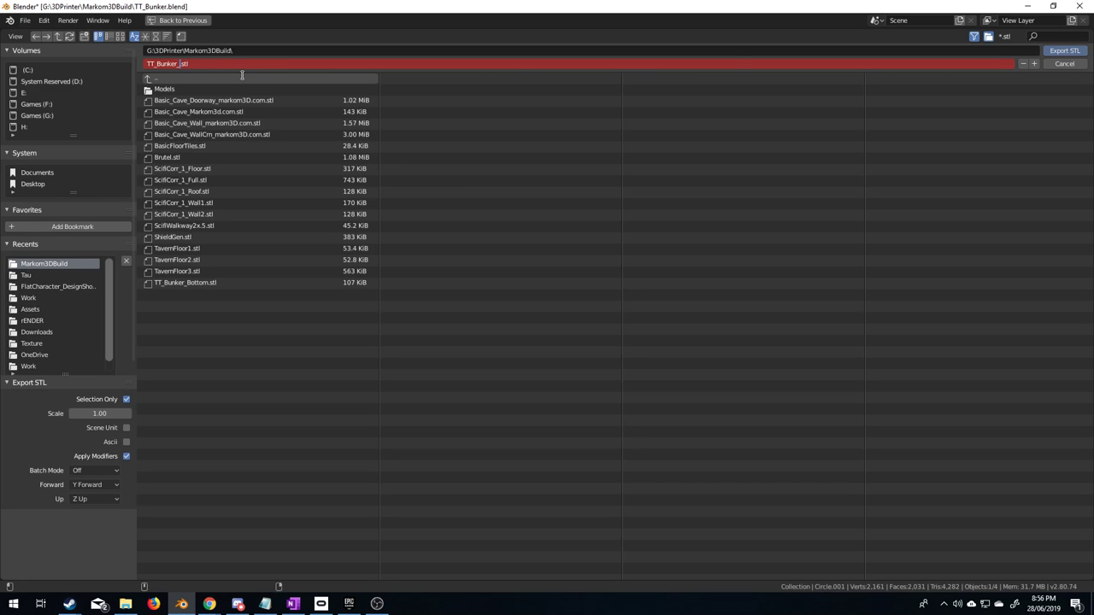
type("p")
key("Return")
left_click(1064, 51)
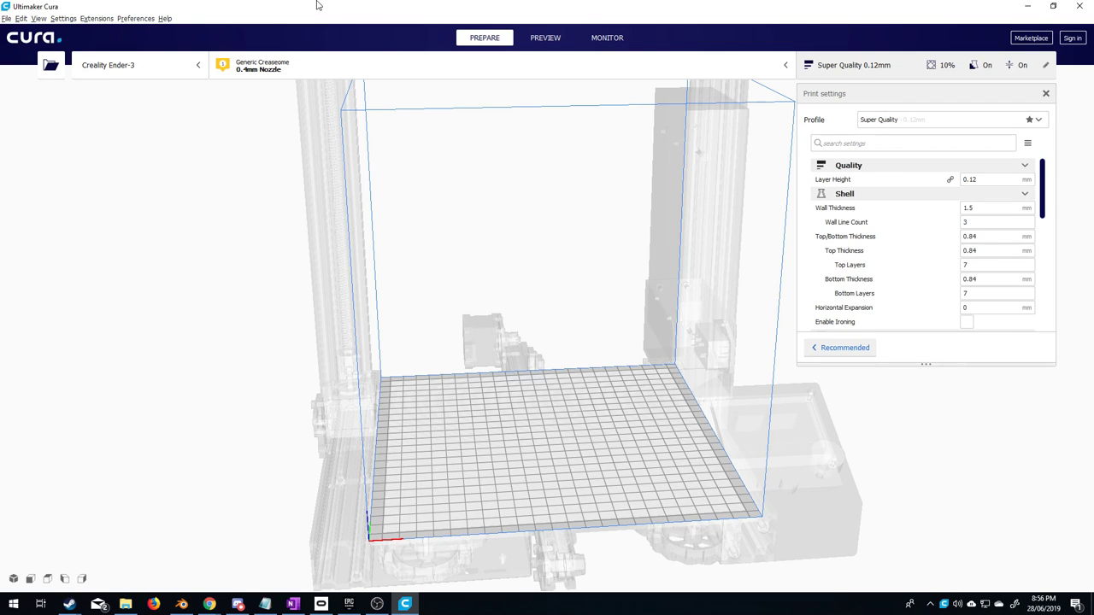
Load the bunker top and bottom STL files and move the lid to X -50 beside the base.
left_click(50, 65)
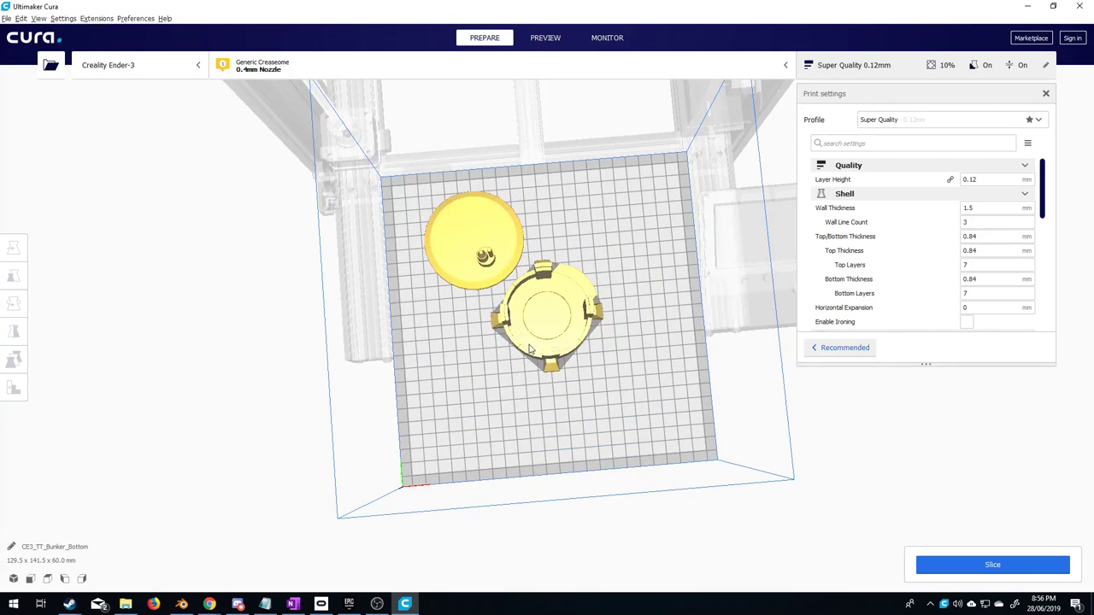
left_click(556, 317)
left_click_drag(659, 312, 718, 305)
right_click(499, 239)
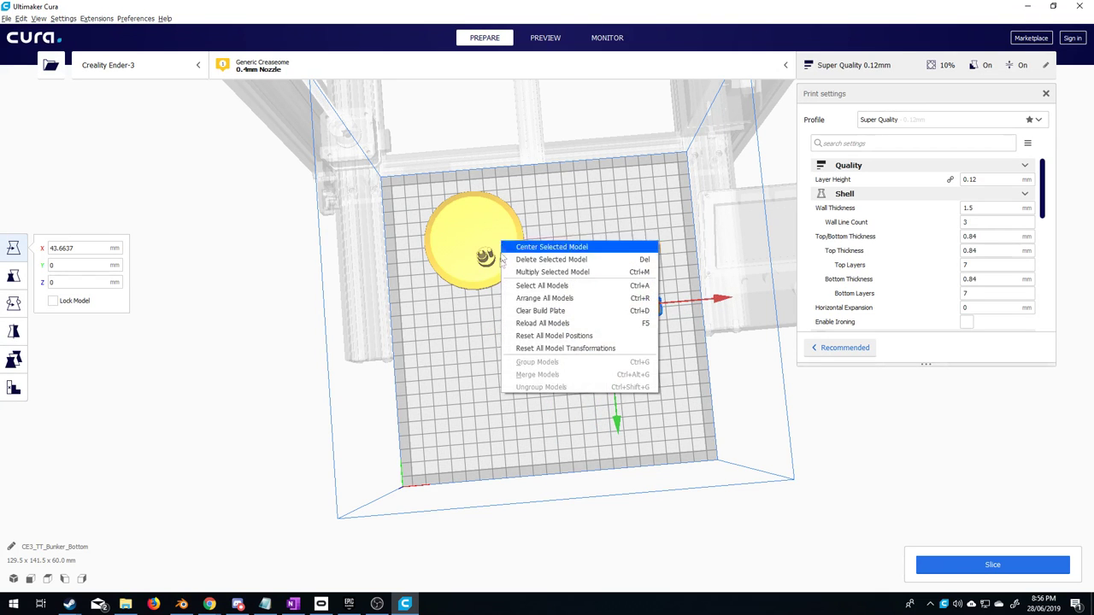
left_click(484, 318)
left_click_drag(484, 319, 486, 435)
right_click_drag(546, 386, 700, 370)
scroll(700, 370, "up", 5)
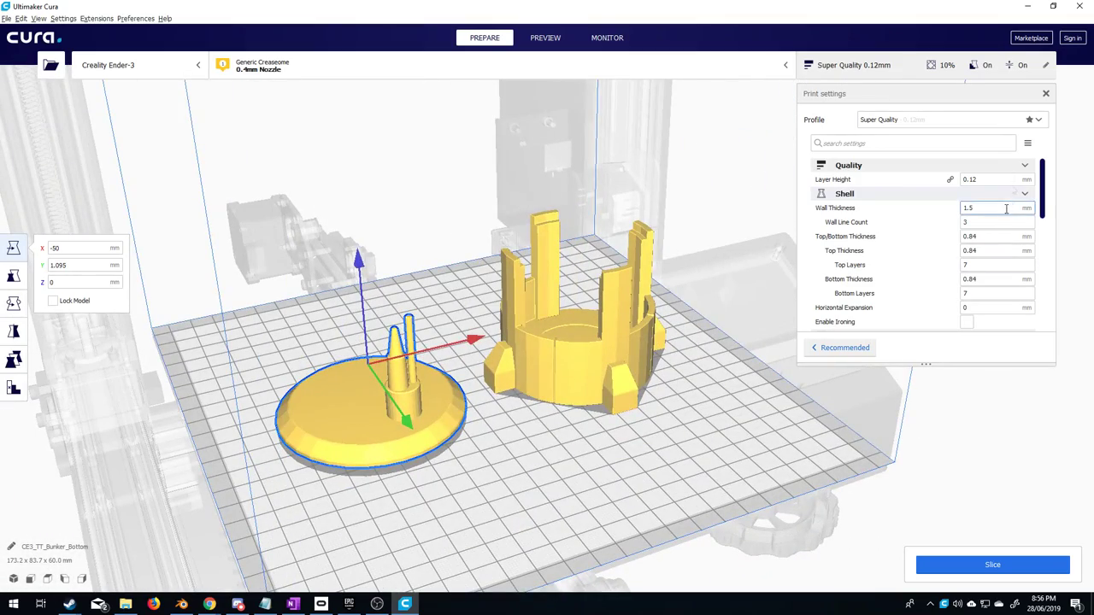
Switch the print profile to Standard Quality 0.2mm.
left_click(1047, 123)
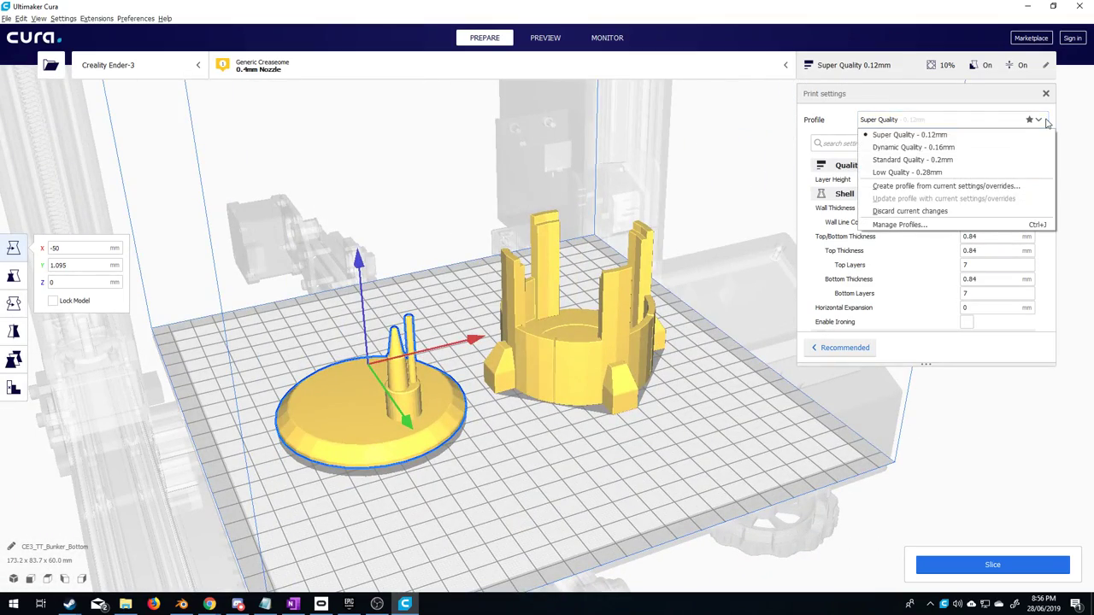
left_click(1012, 161)
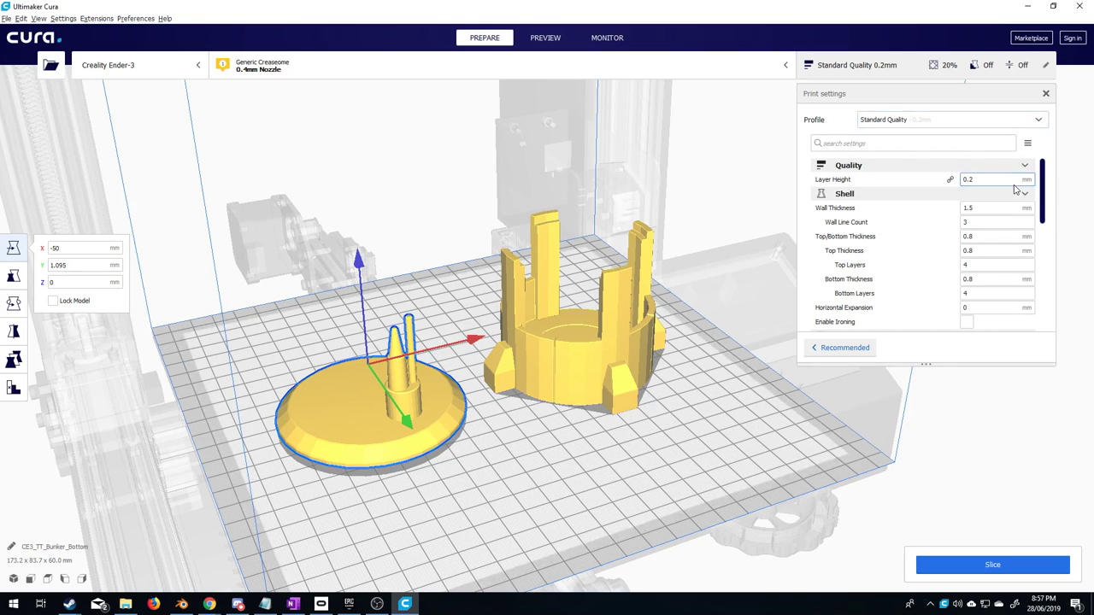
left_click_drag(1044, 202, 1042, 253)
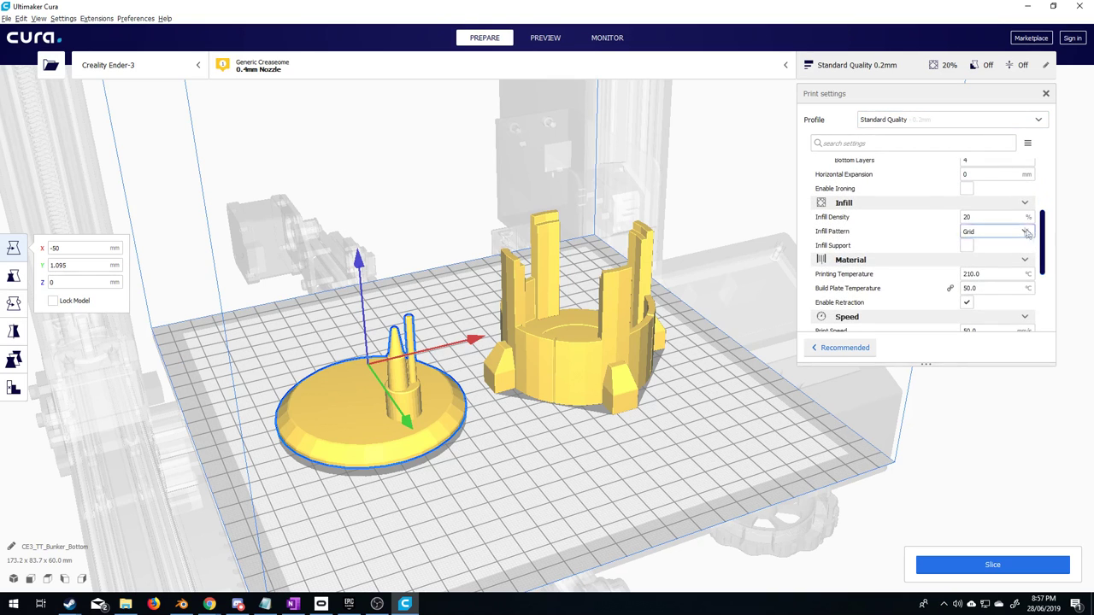
mouse_move(983, 225)
mouse_move(982, 251)
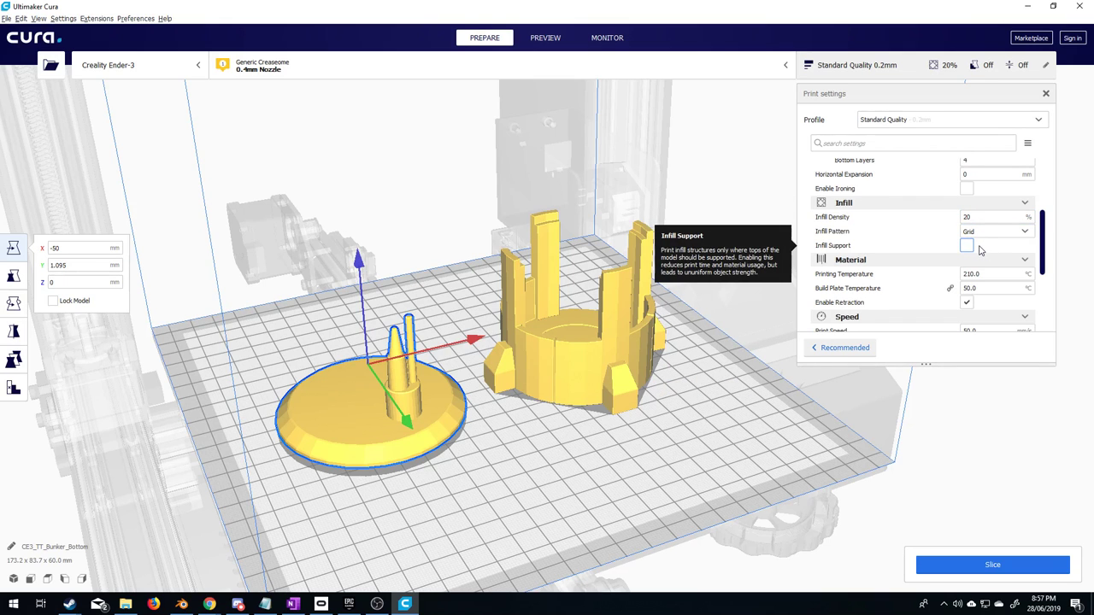
scroll(980, 248, "down", 3)
scroll(980, 249, "down", 1)
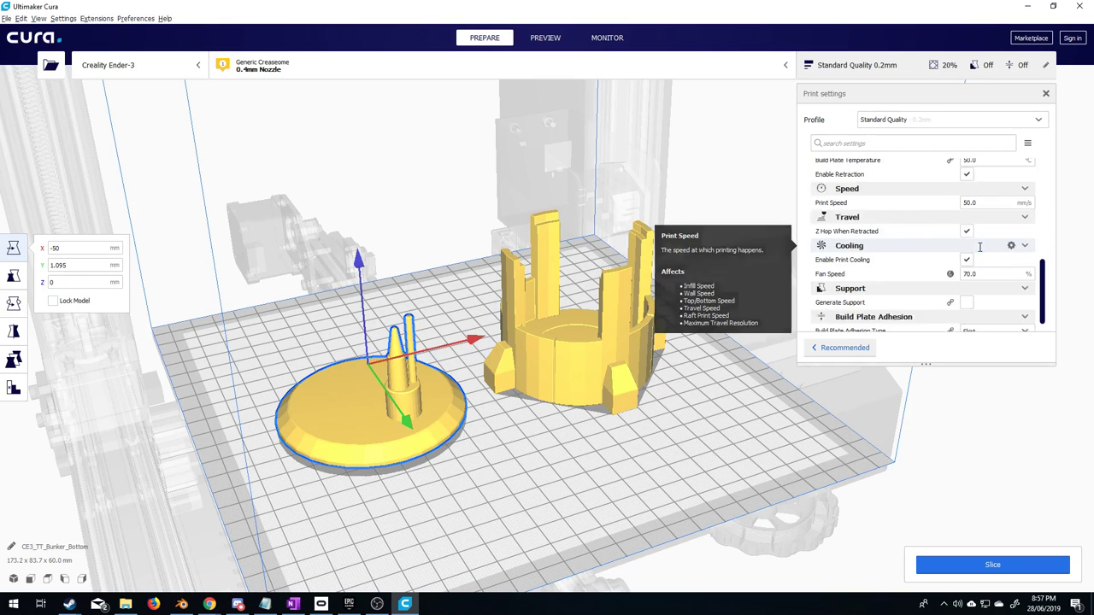
scroll(980, 248, "down", 1)
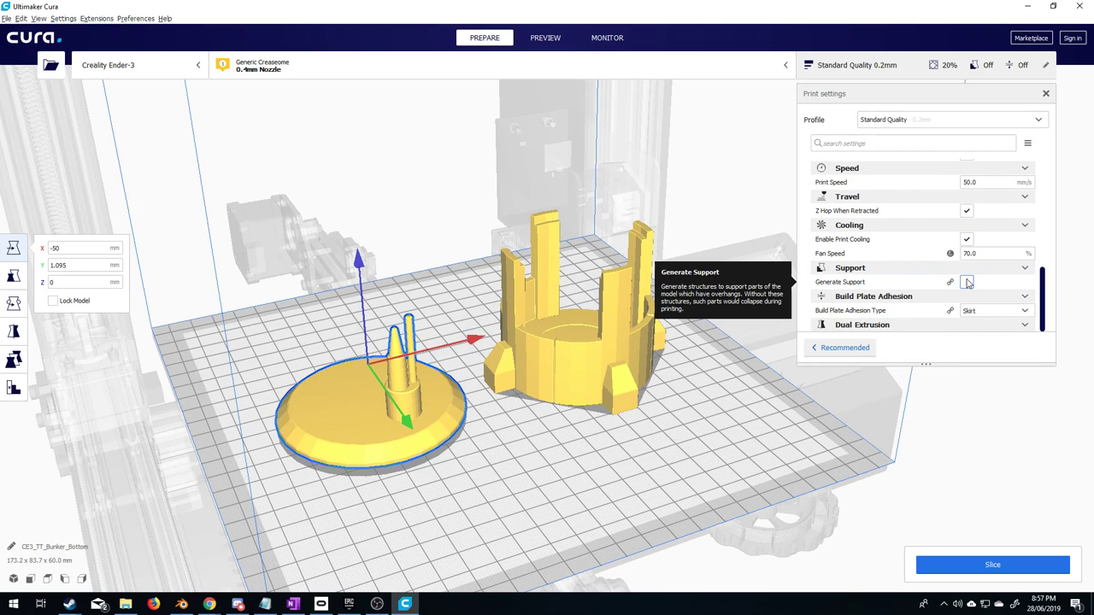
Enable Generate Support, set Build Plate Adhesion Type to Brim, and slice.
right_click_drag(546, 457, 475, 484)
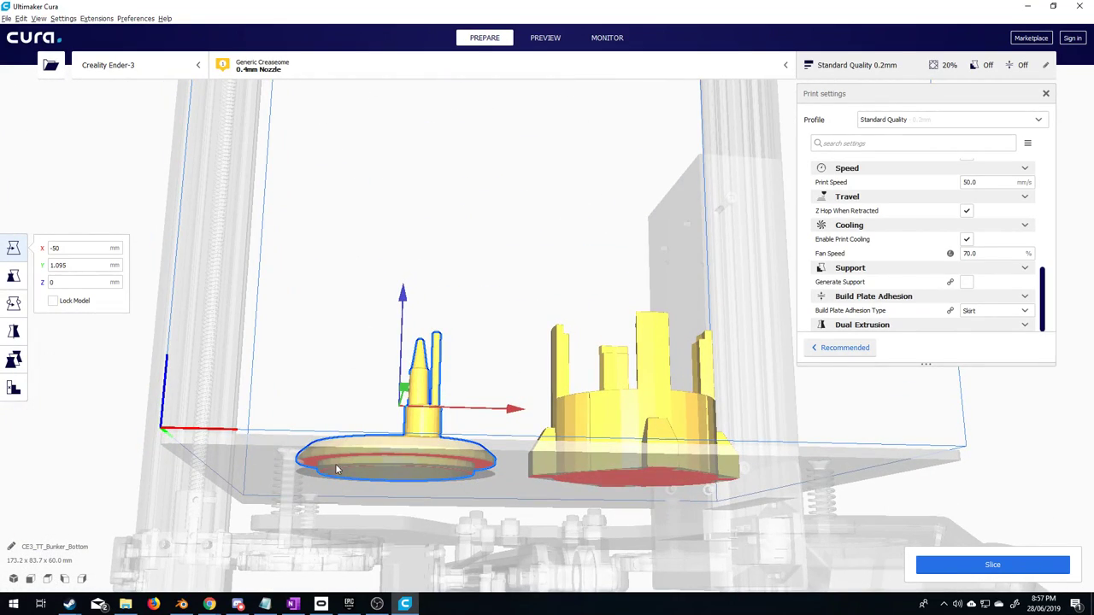
left_click(966, 283)
right_click_drag(464, 259, 474, 376)
scroll(987, 318, "down", 1)
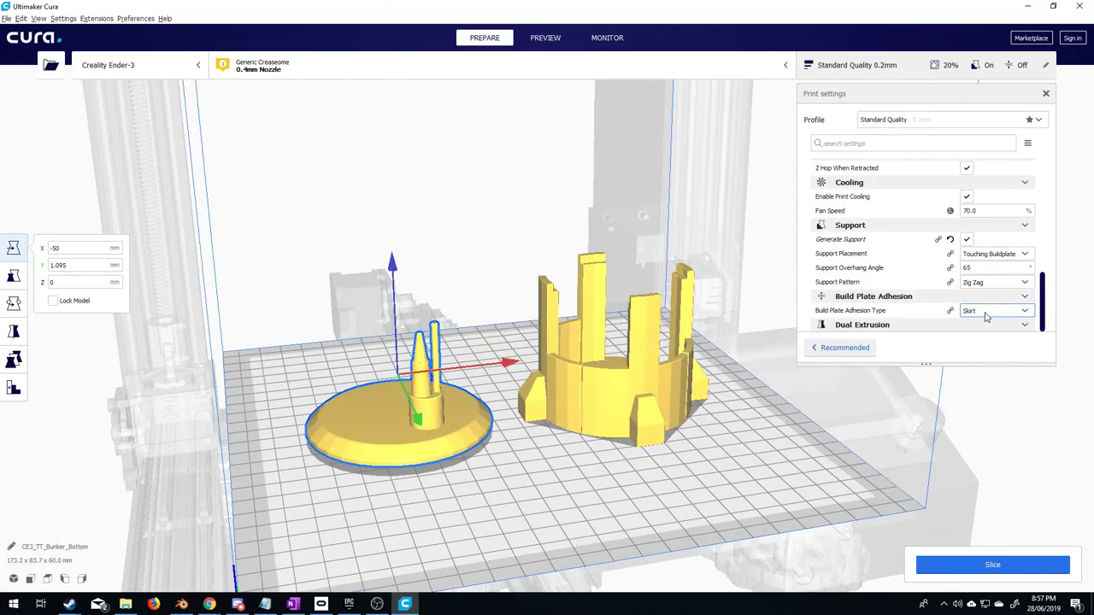
left_click(986, 313)
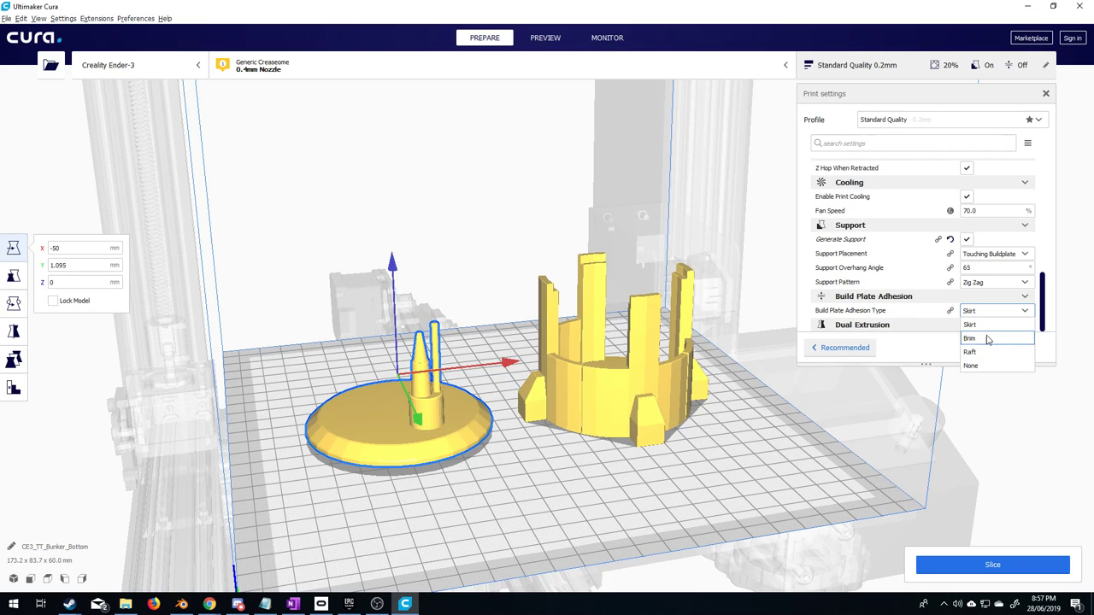
left_click(987, 339)
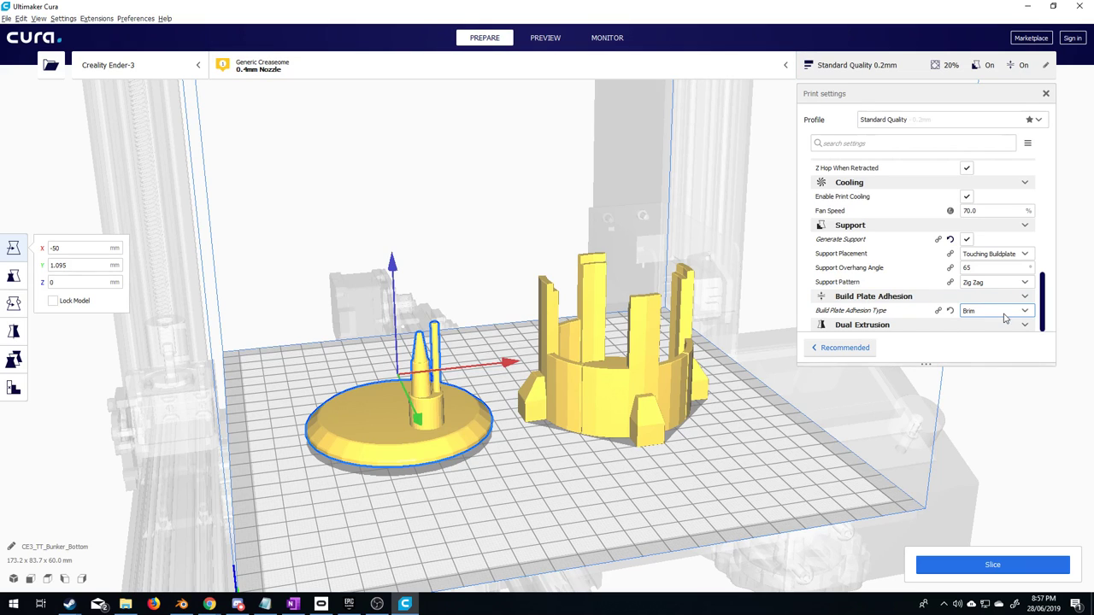
left_click(976, 565)
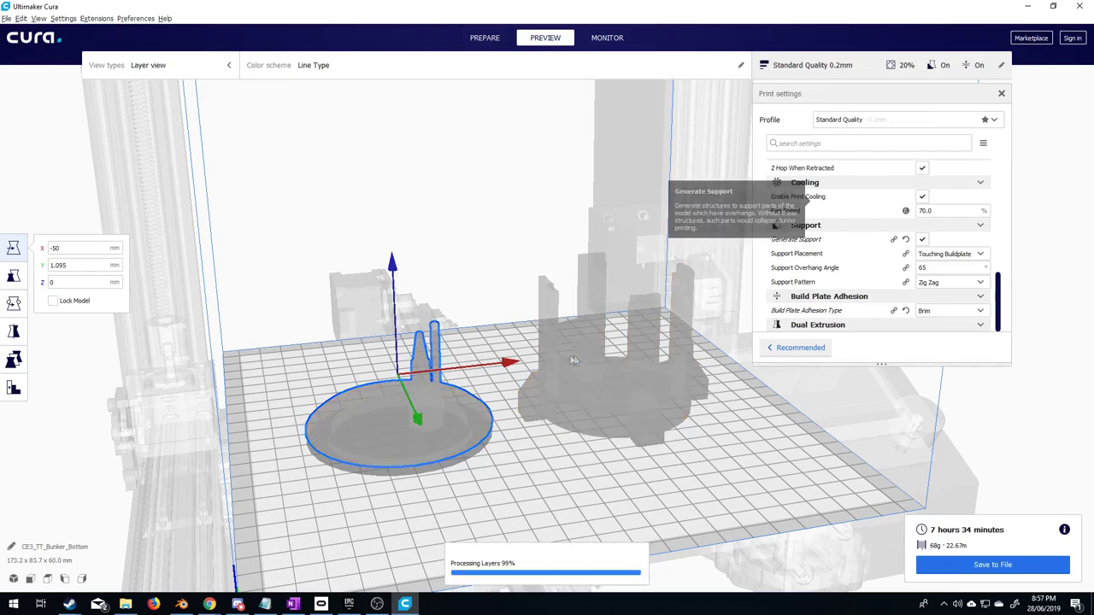
Orbit the sliced preview and lower the layer slider to inspect the bottom layers.
right_click_drag(494, 477, 525, 479)
left_click_drag(1080, 246, 1090, 381)
scroll(895, 251, "up", 10)
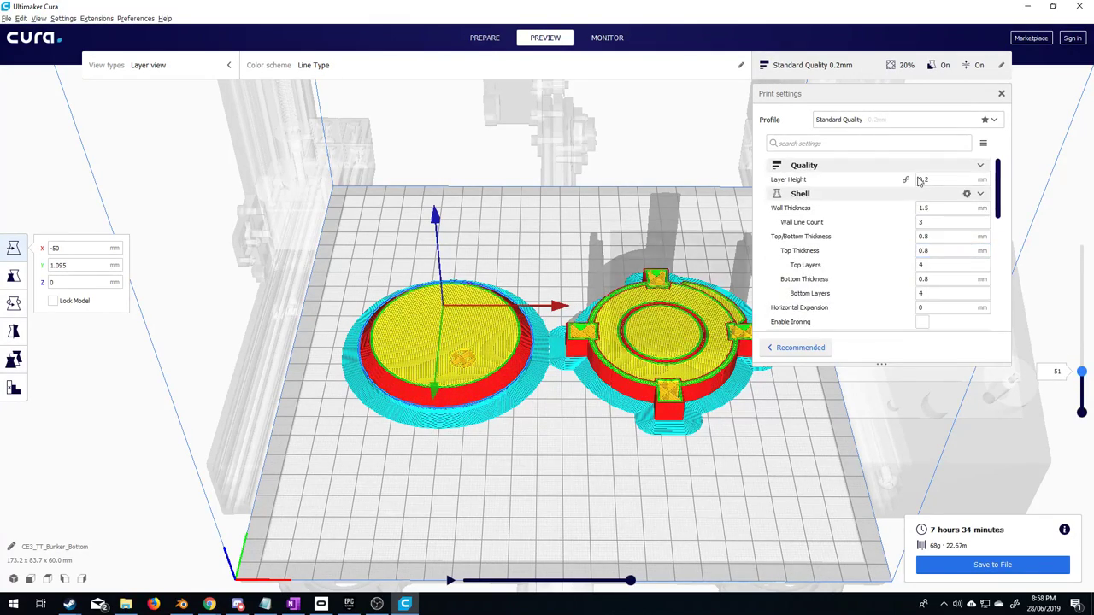
scroll(905, 257, "down", 4)
Set infill density to 10%, enable Zig Zag ironing, and re-slice with Ctrl+P.
key("BackSpace")
key("BackSpace")
type("10")
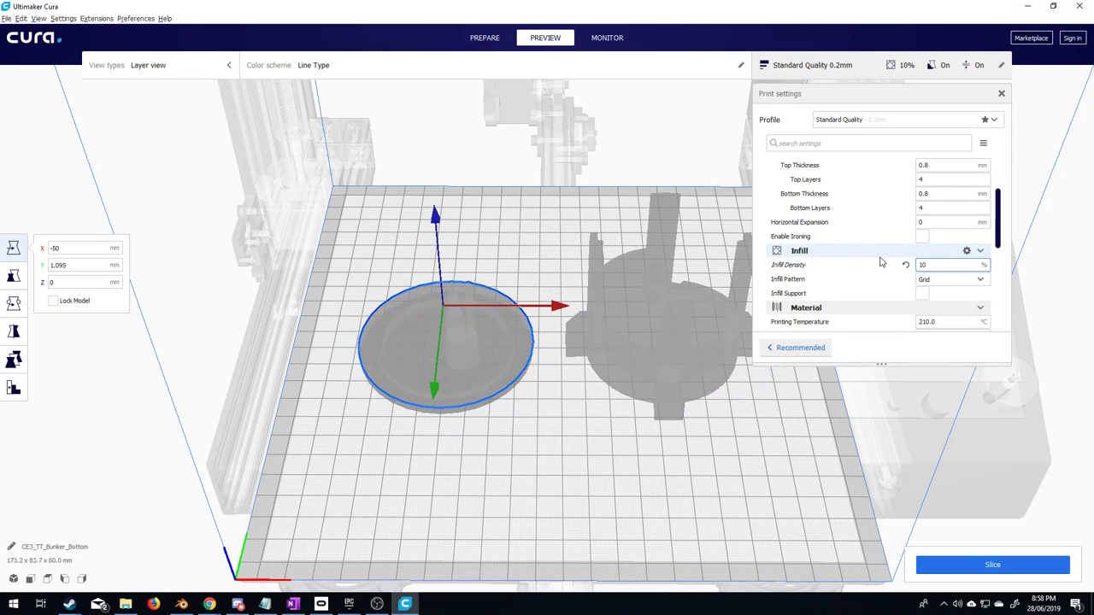
left_click(923, 240)
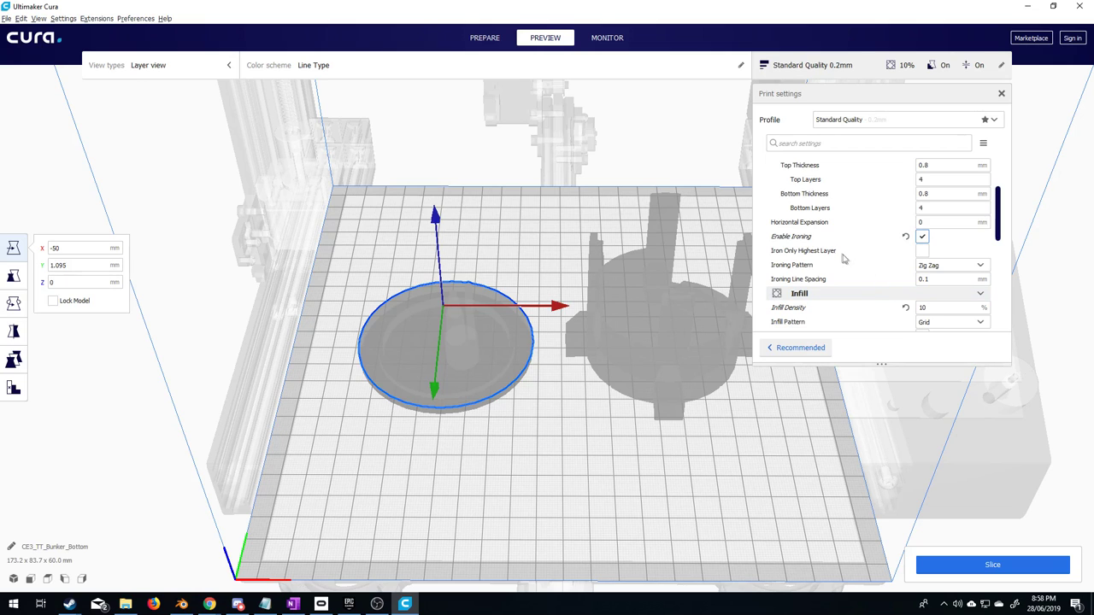
left_click(980, 266)
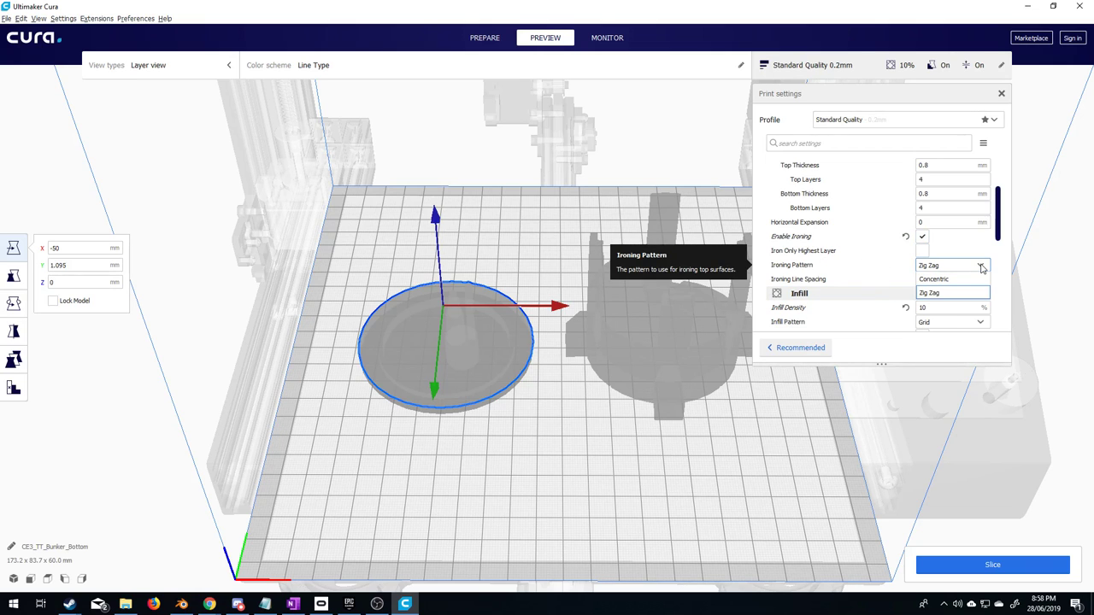
left_click(981, 268)
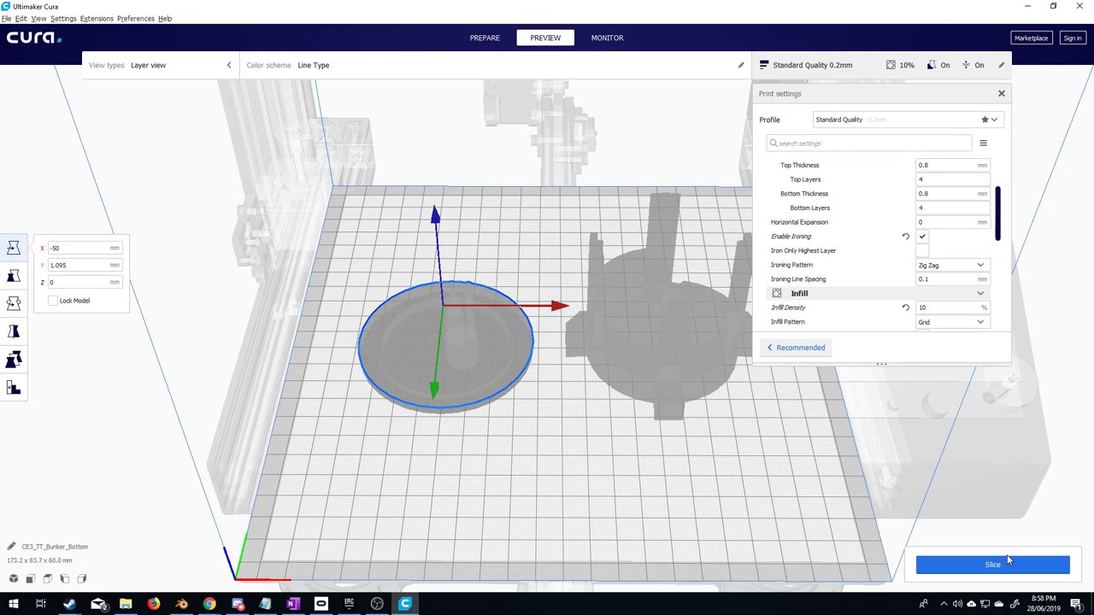
key("ctrl+p")
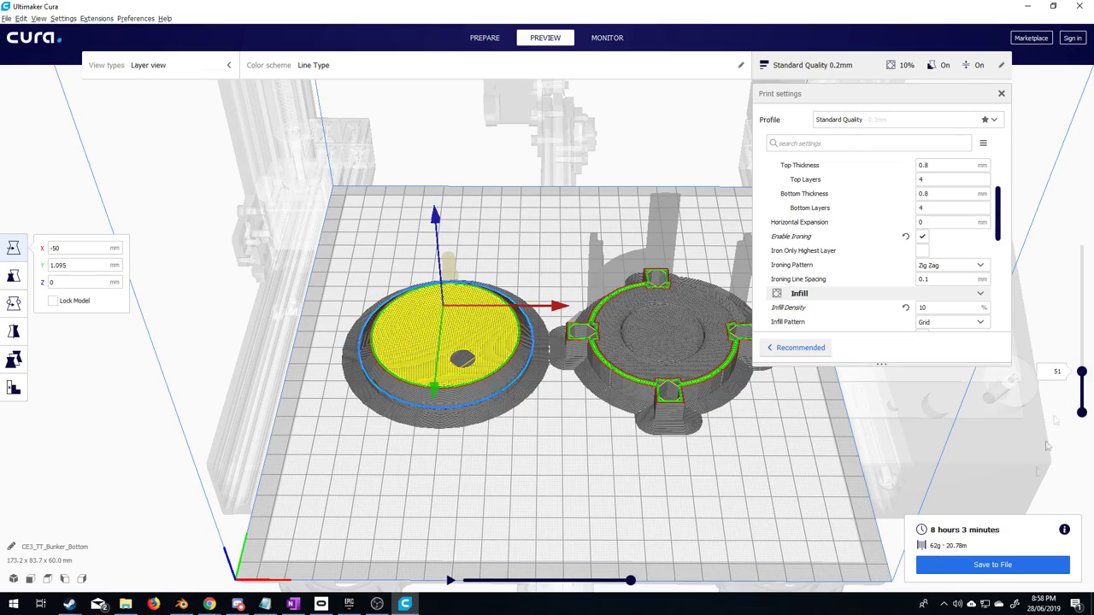
left_click(1086, 379)
Scrub the layer slider to layers 185 and 93 to review the sliced preview.
left_click_drag(1081, 373, 1081, 303)
scroll(322, 339, "up", 10)
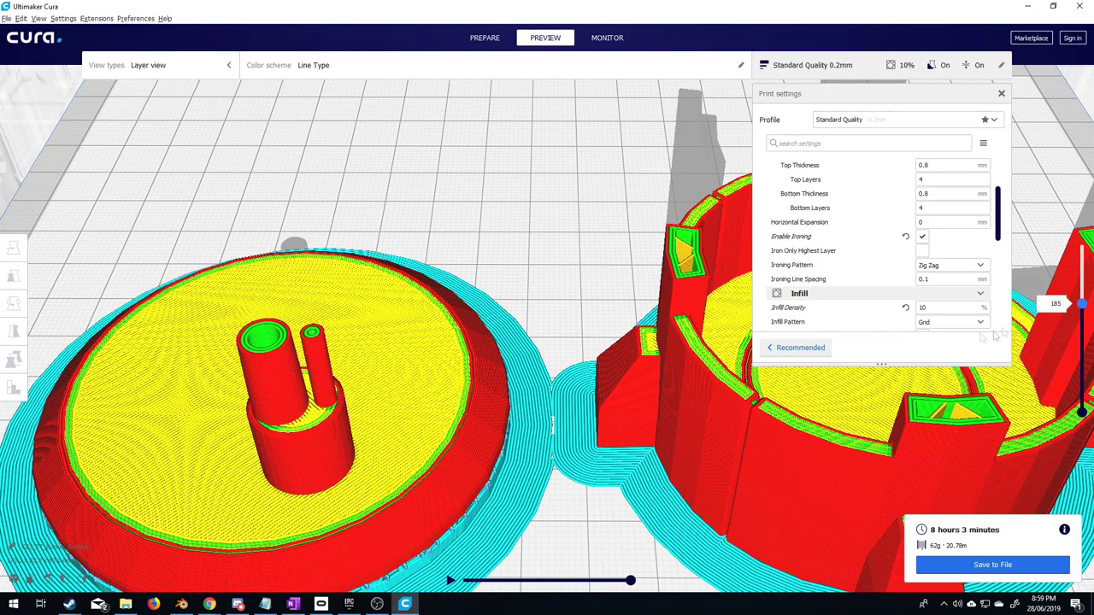
left_click_drag(1081, 311, 1089, 235)
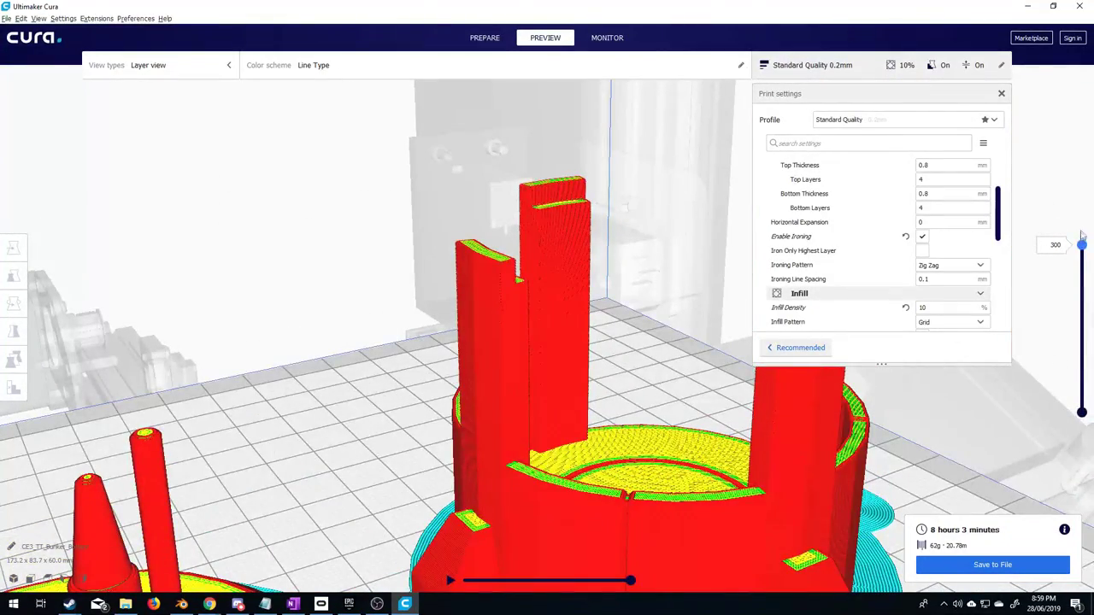
mouse_move(1082, 243)
left_mouse_down()
mouse_move(1081, 379)
mouse_move(1066, 420)
mouse_move(1082, 244)
left_mouse_up()
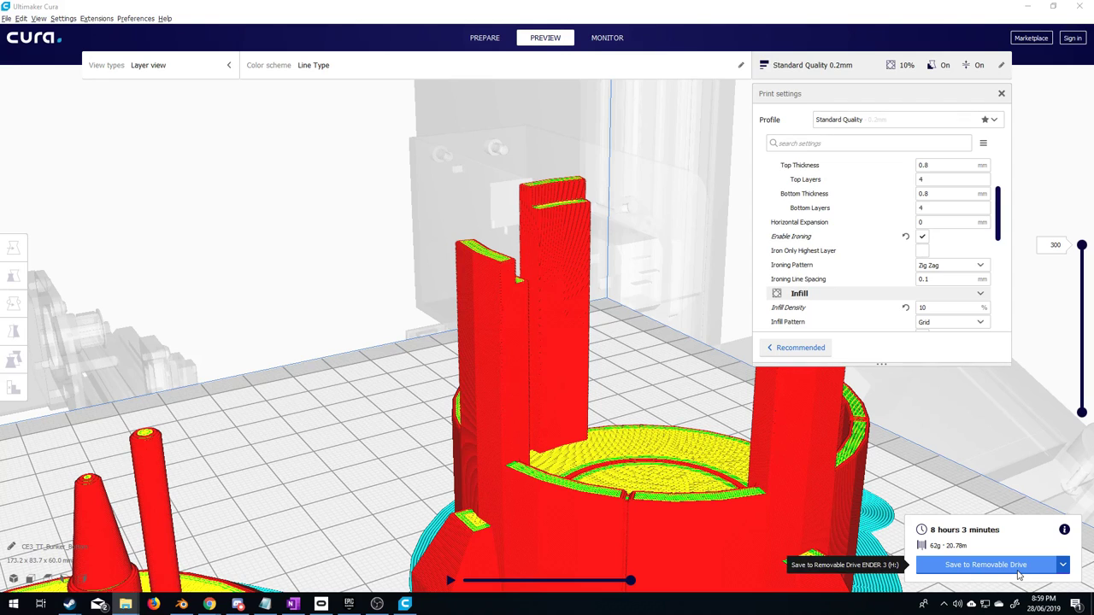
Save the G-code to the ENDER 3 (H:) drive as CE3_TT_Bunker_Bottom.gcode.
left_click(1019, 569)
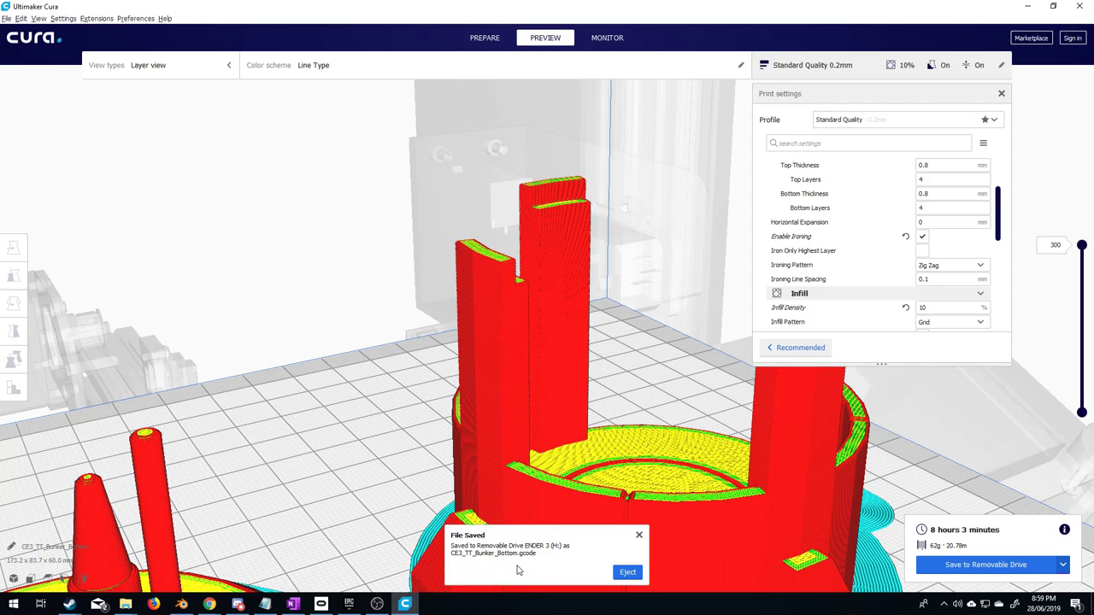